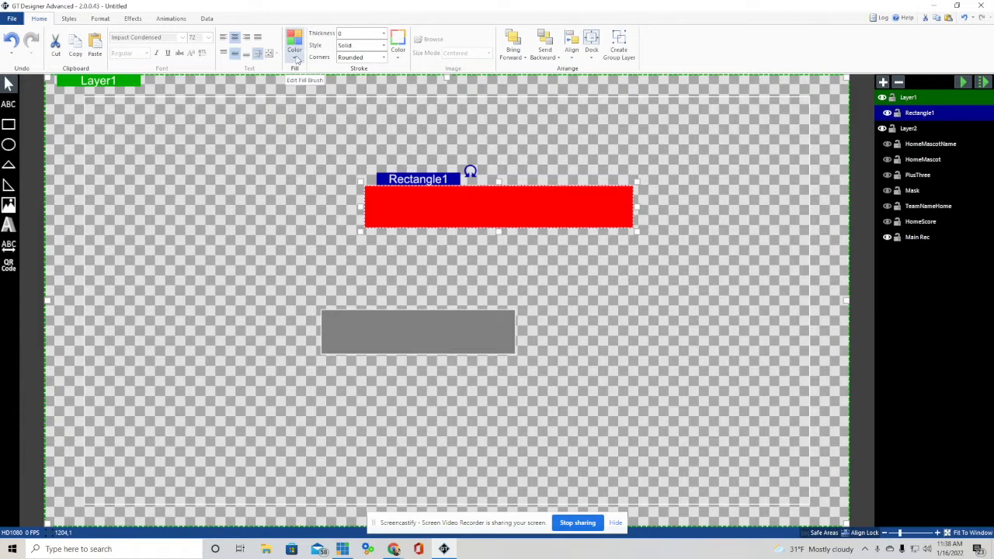
- Fill the red rectangle on Layer1 with gray and set its outline thickness to 1
left_click(294, 60)
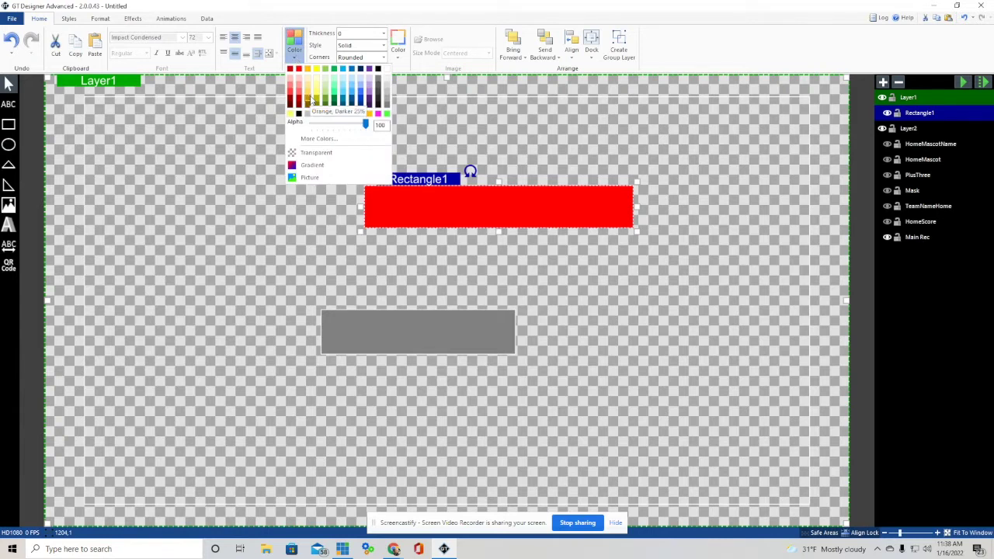
left_click(386, 109)
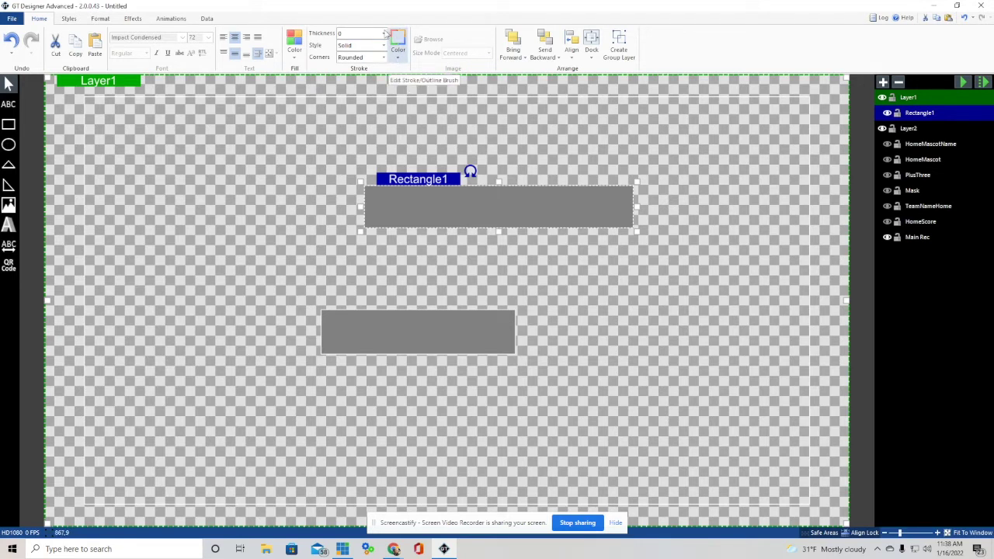
left_click(401, 59)
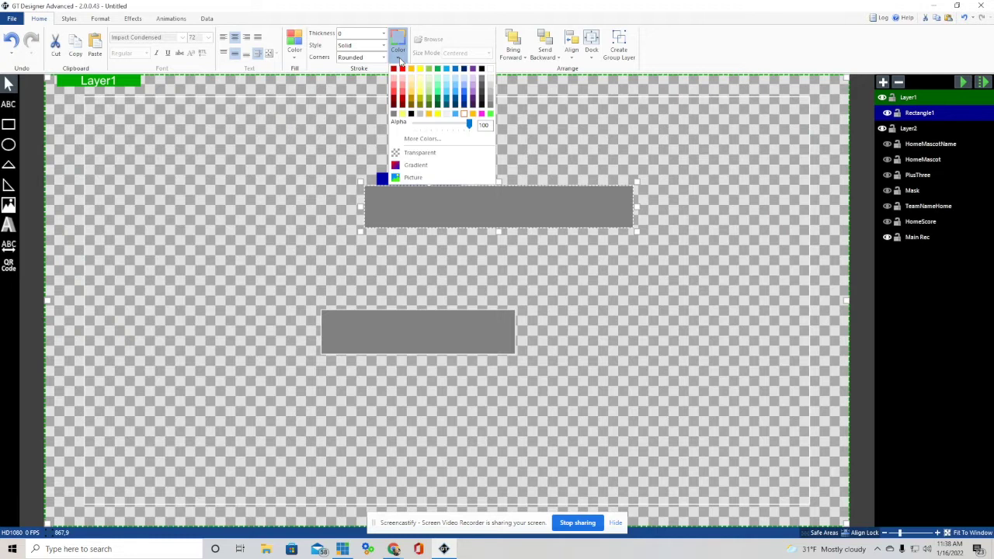
left_click(397, 40)
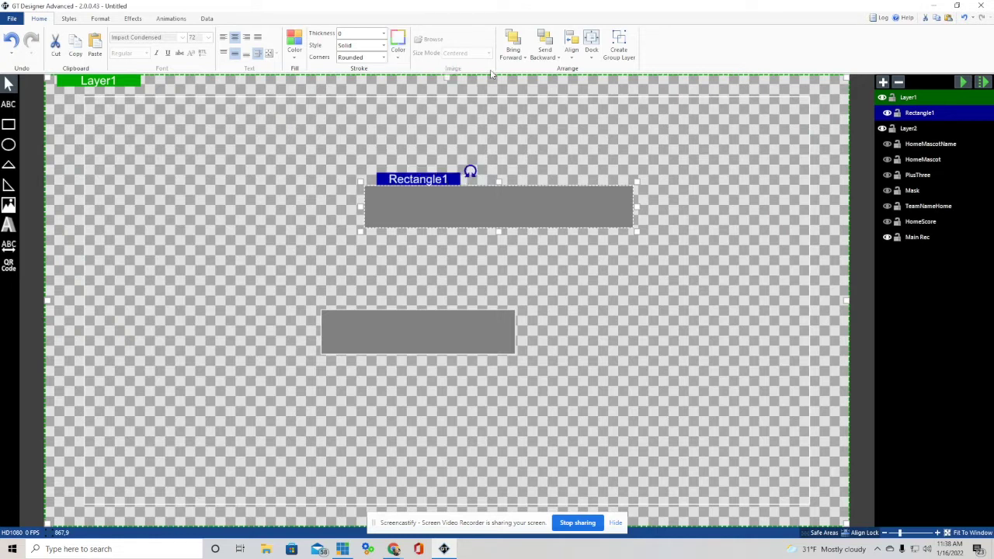
left_click(383, 34)
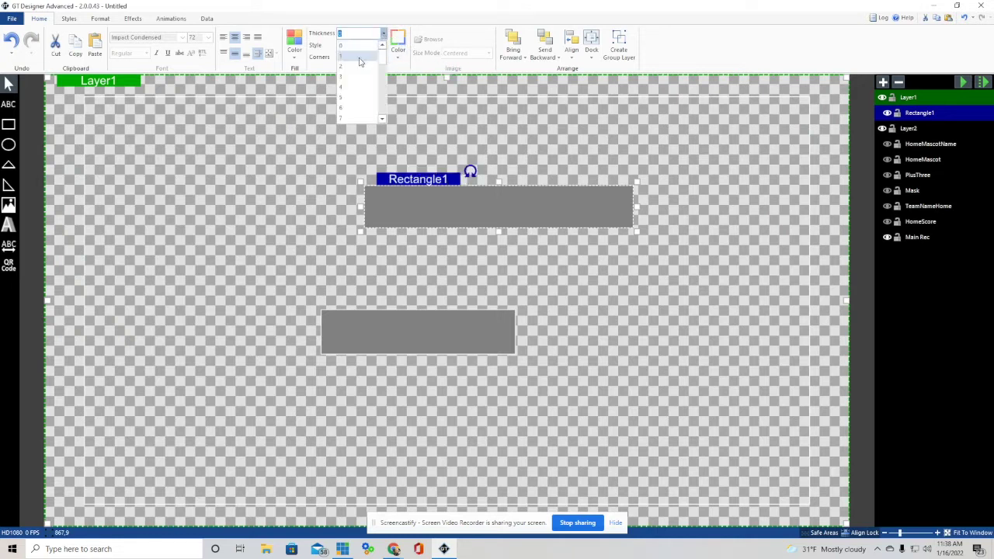
left_click(360, 61)
left_click(560, 152)
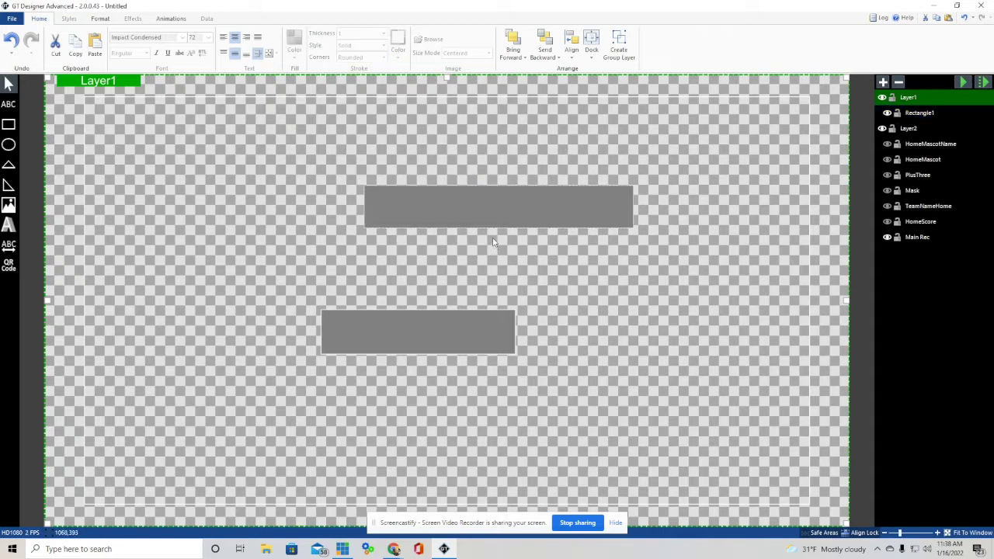
- Set the outline thickness of the gray rectangle on Layer1 to 2
left_click(469, 206)
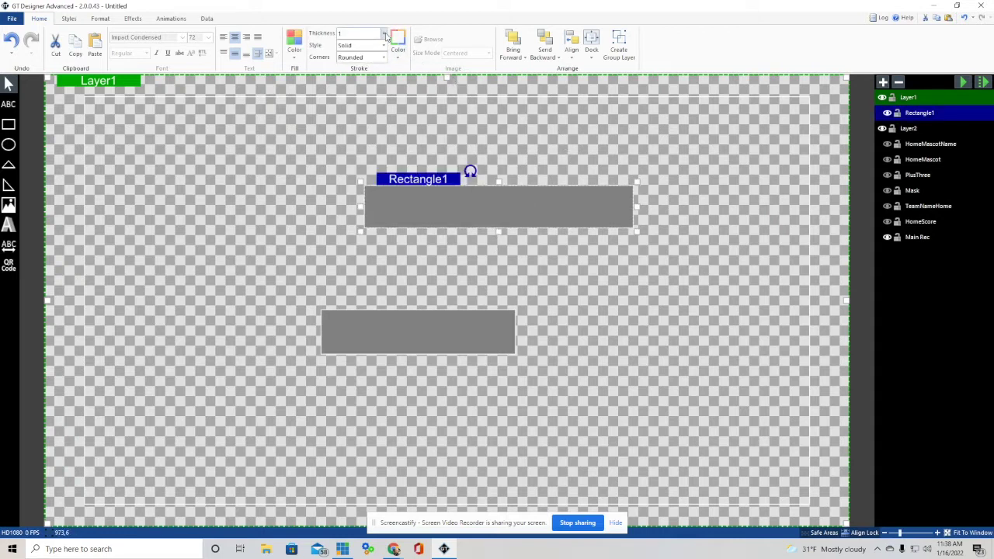
left_click(386, 36)
left_click(361, 70)
left_click(337, 134)
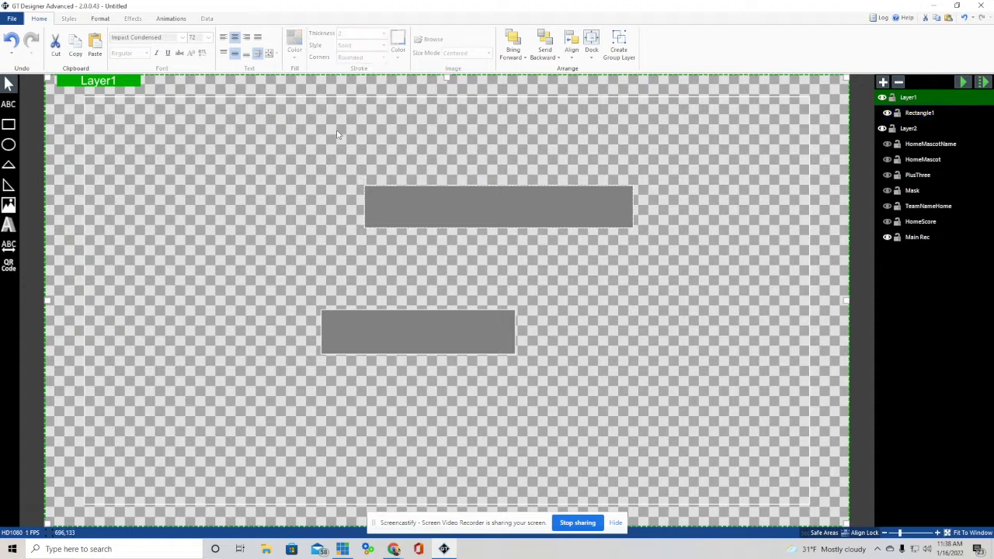
- Delete the outlined rectangle from Layer1 and make the HomeScore element in Layer2 visible
left_click(474, 207)
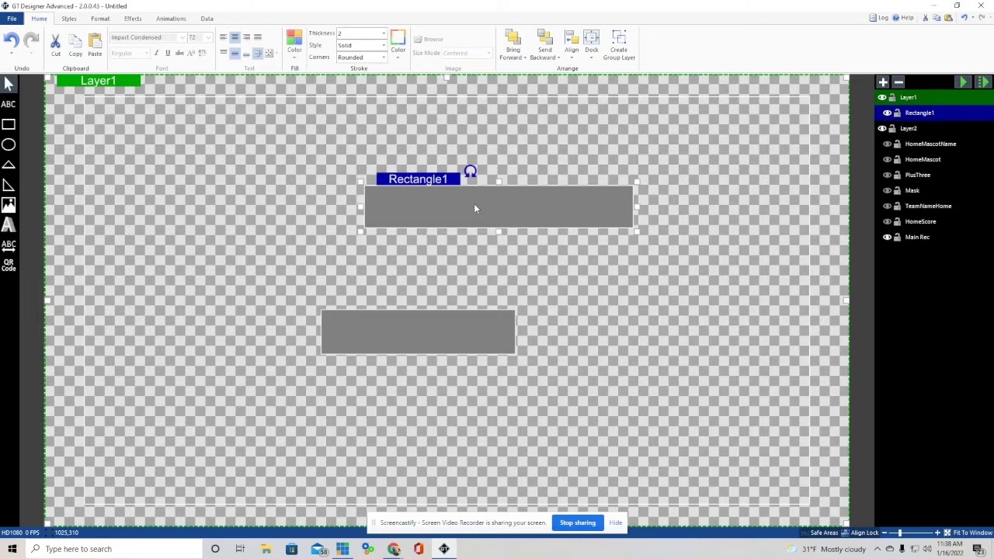
key("Delete")
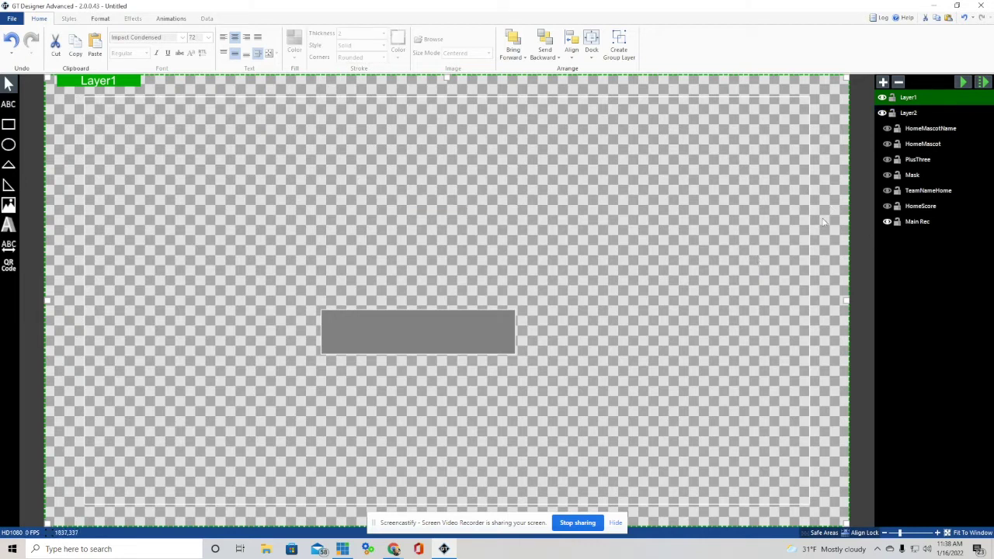
left_click(887, 206)
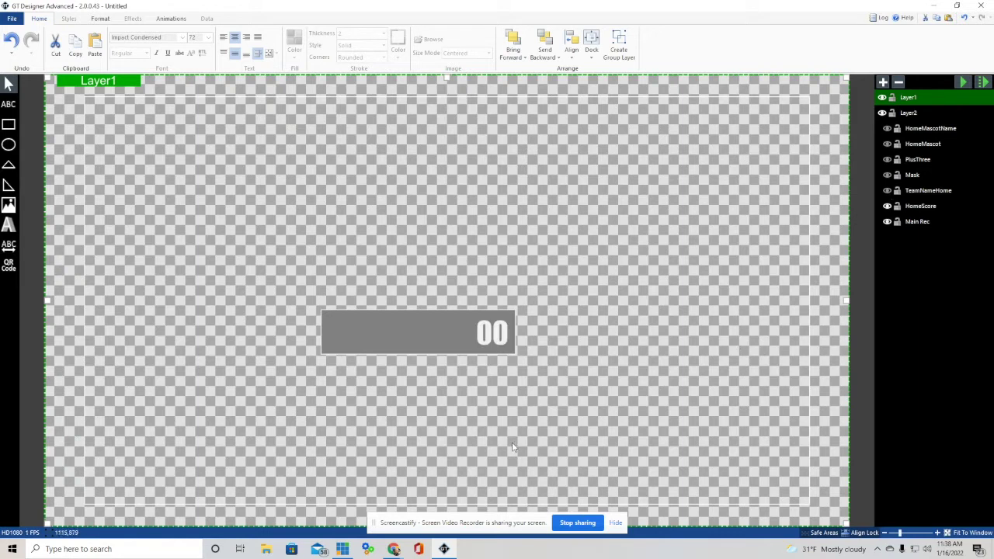
- Add a text block in the upper-left area of the canvas and center its text horizontally and vertically
left_click(7, 105)
left_click(246, 127)
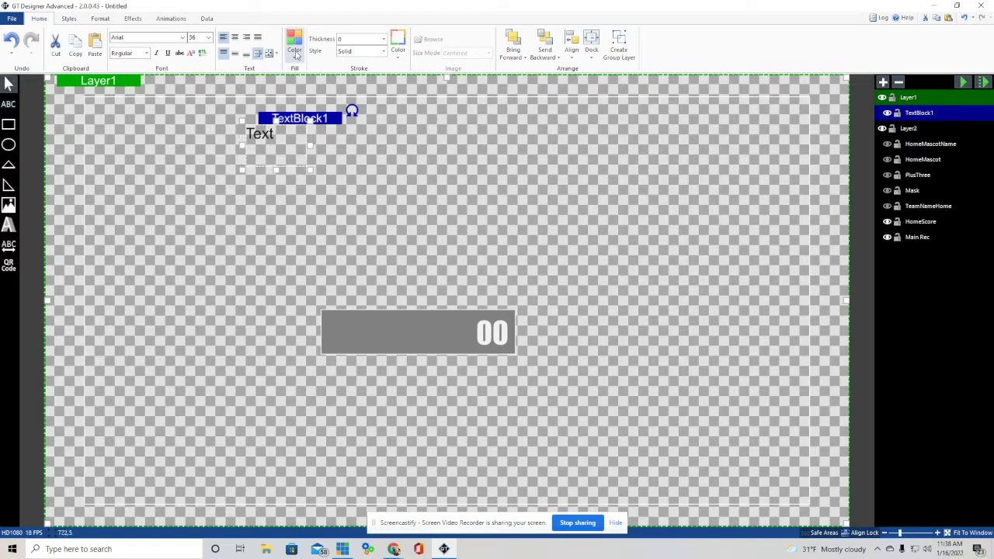
left_click(234, 37)
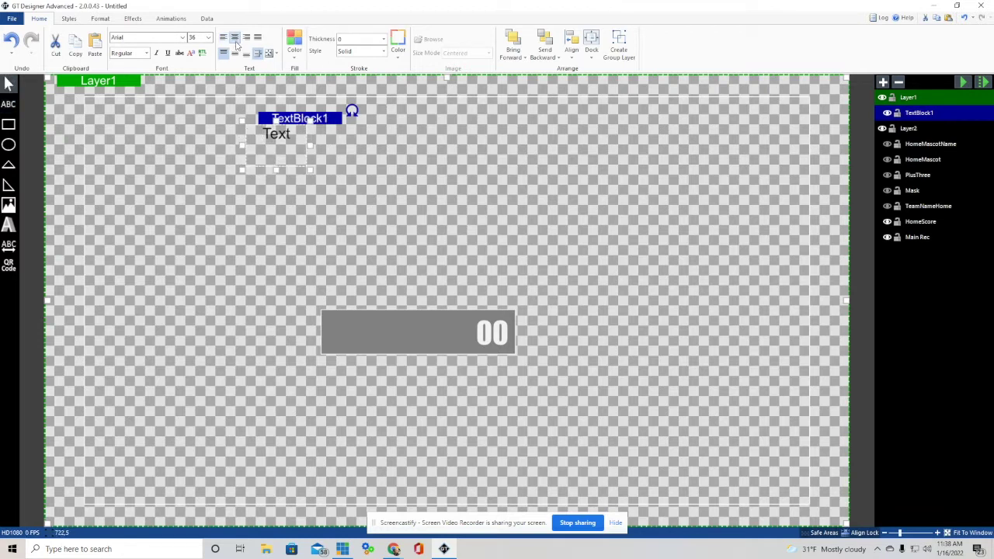
left_click(235, 53)
- Set the new text block's font to Impact Condensed at size 72
left_click(183, 37)
scroll(173, 227, "down", 2)
scroll(172, 227, "down", 3)
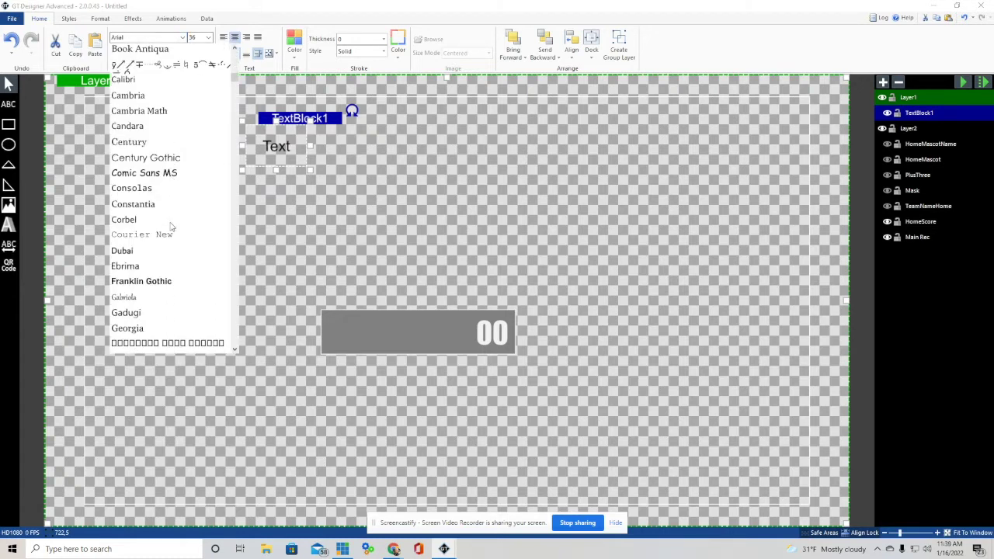
left_click(178, 300)
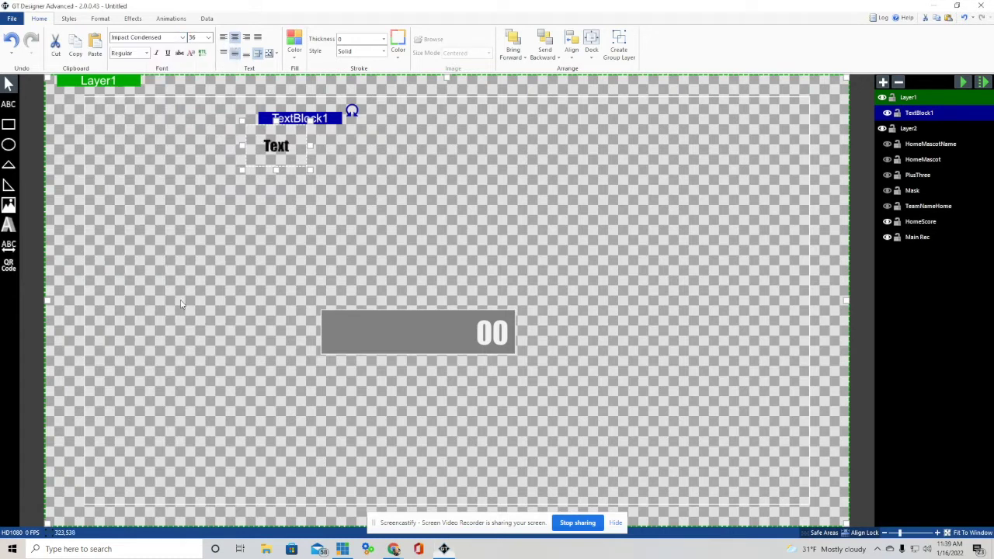
left_click(208, 39)
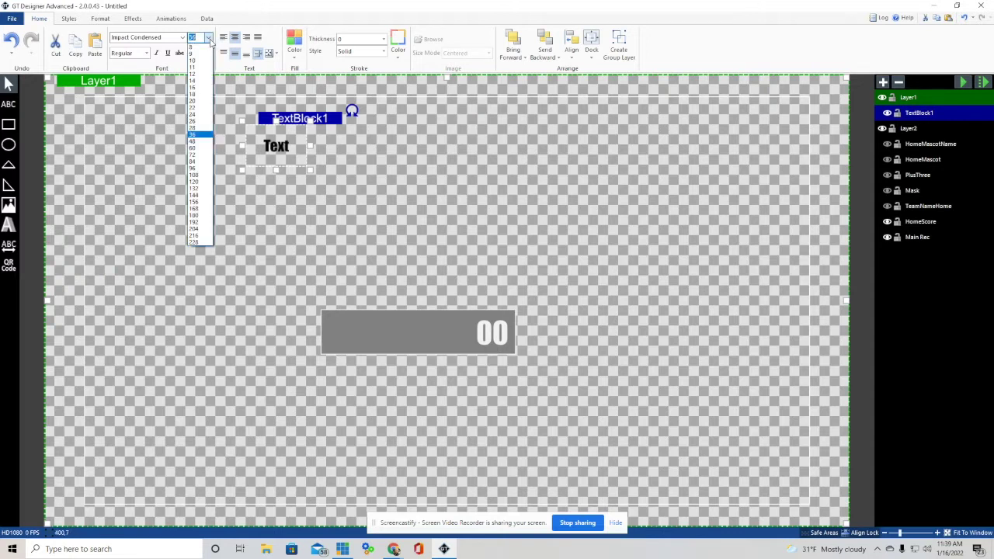
left_click(199, 154)
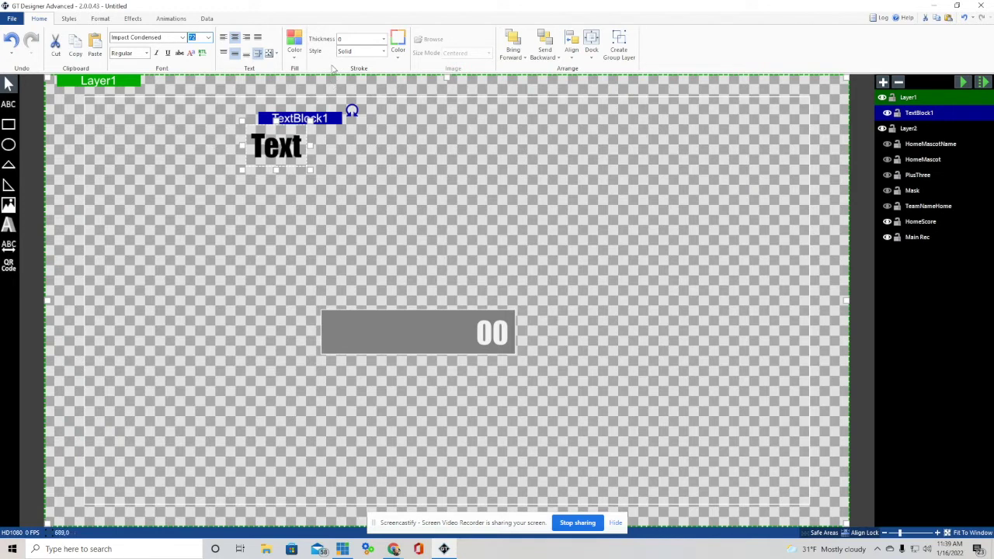
- Color the text block's text white and replace its placeholder text with 00
left_click(294, 59)
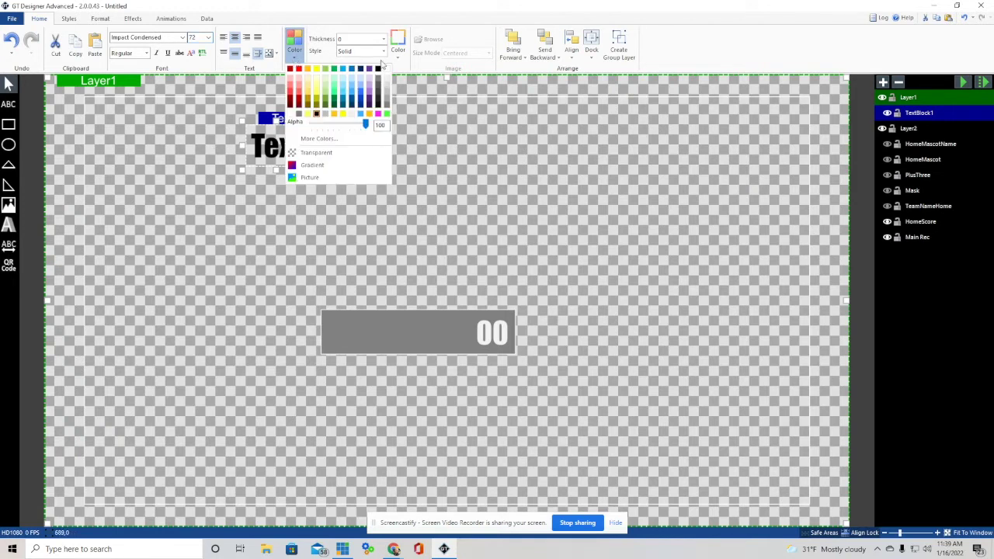
left_click(386, 70)
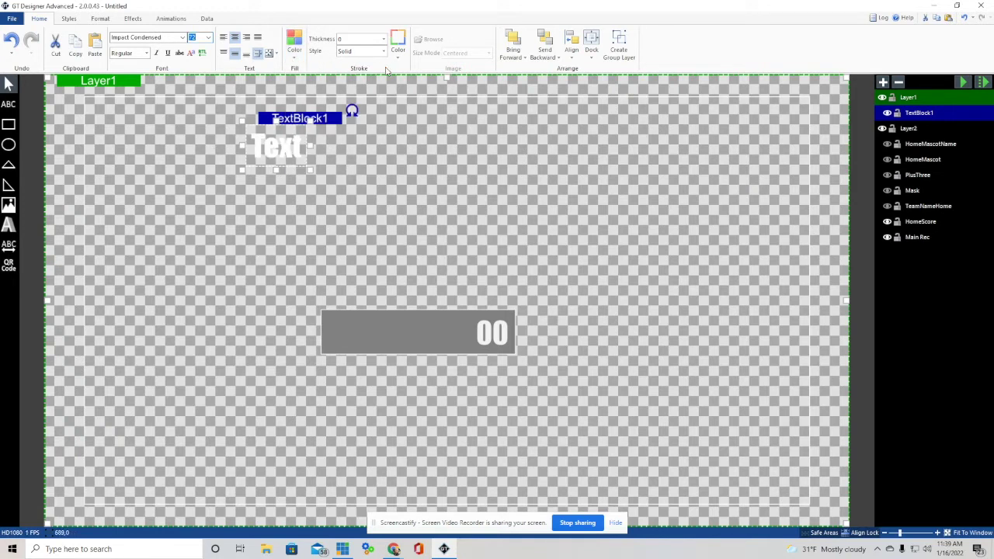
double_click(278, 149)
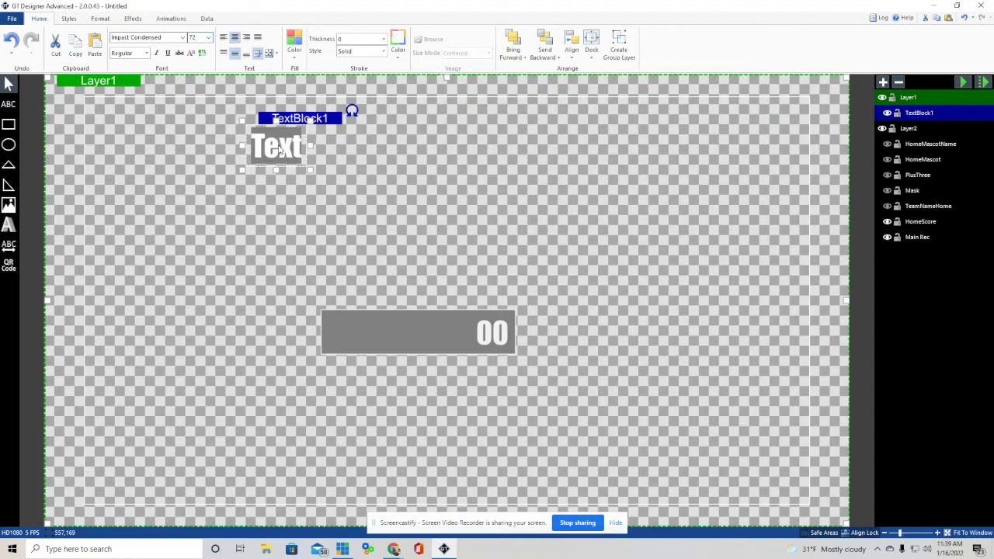
type("00")
left_click(196, 179)
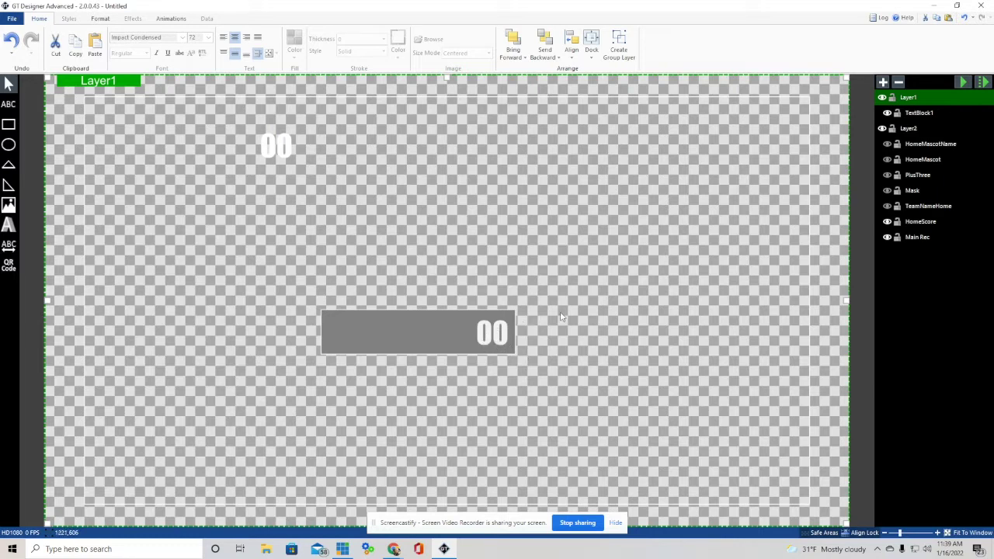
- Delete the 00 text block from Layer1 and make the TeamNameHome element in Layer2 visible
left_click(278, 154)
key("Delete")
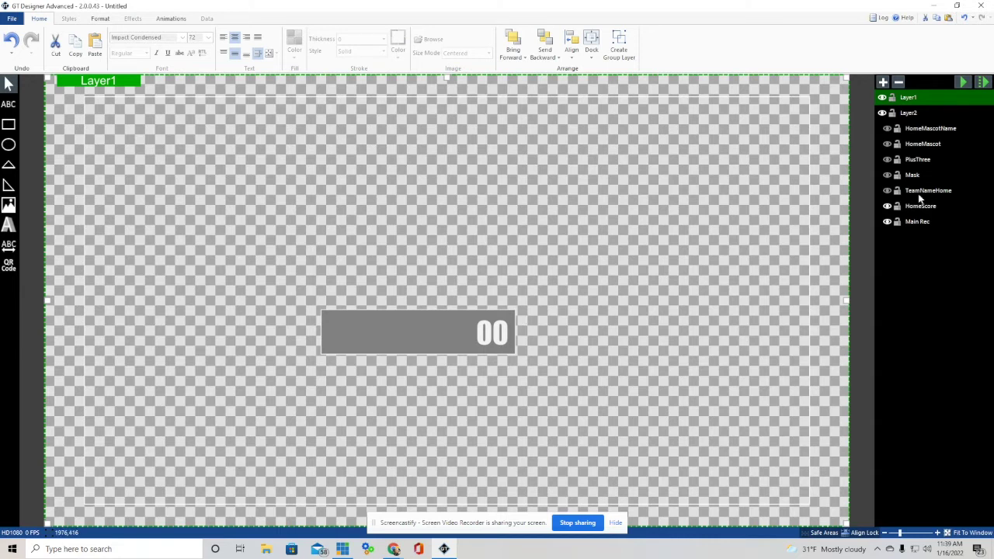
left_click(886, 191)
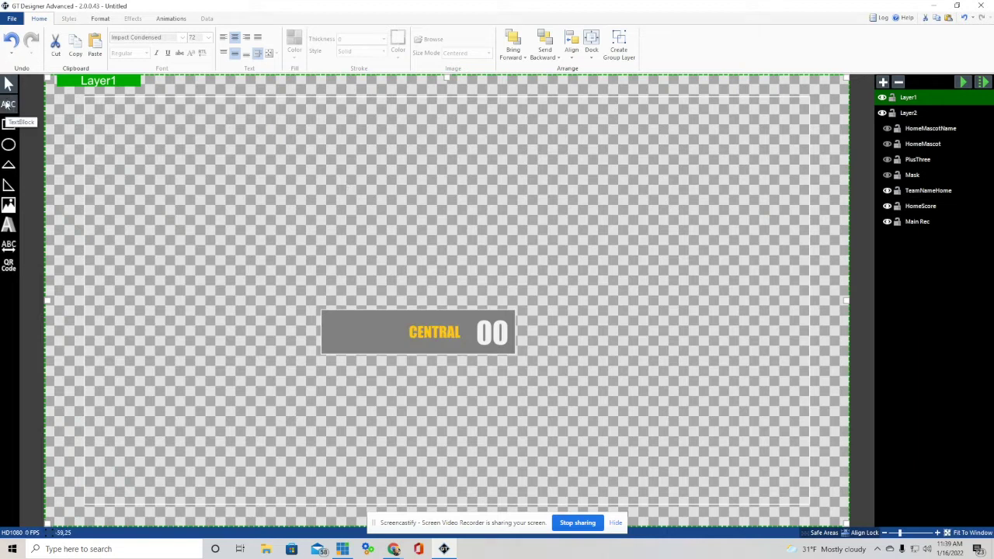
- Draw a wide, low text block above the gray score bar and center its text horizontally and vertically
left_click(7, 104)
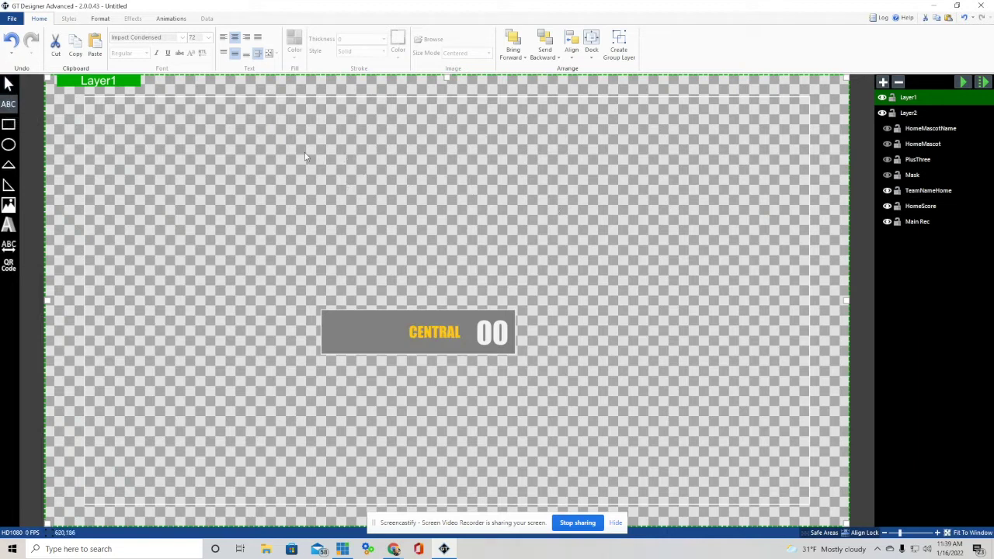
left_click_drag(305, 156, 469, 176)
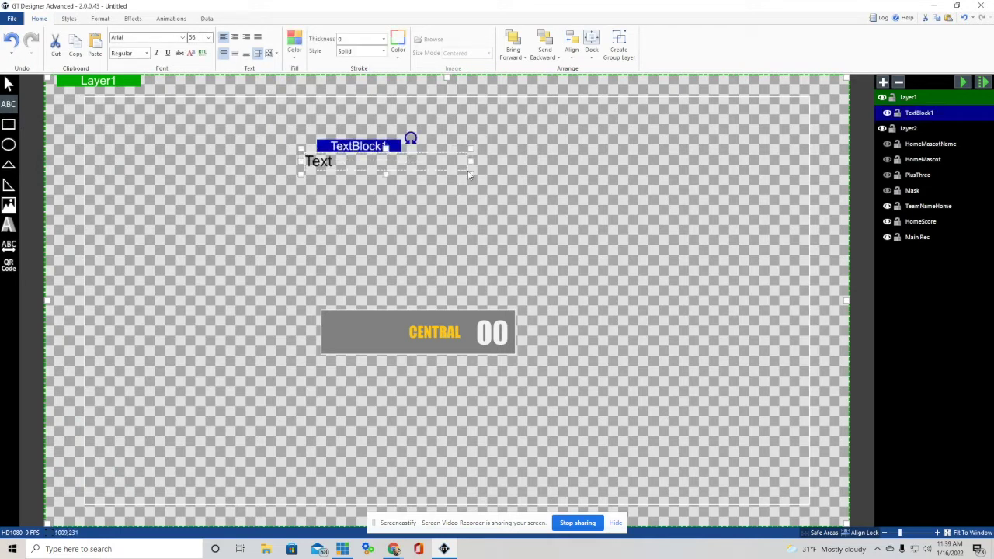
left_click(235, 39)
left_click(234, 53)
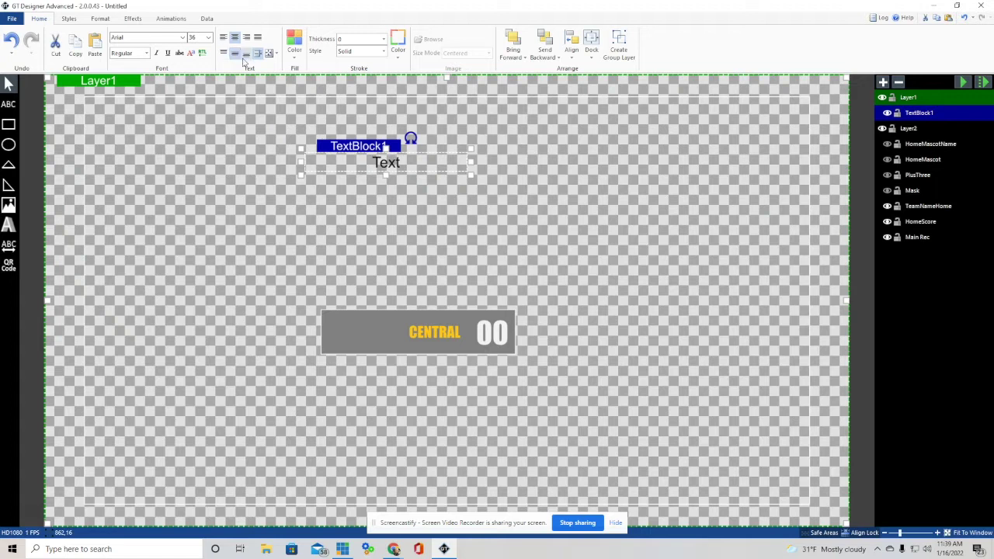
- Replace the placeholder text with CENTRAL and set its font to Impact Condensed
double_click(390, 166)
type("CENTRAL")
left_click(182, 37)
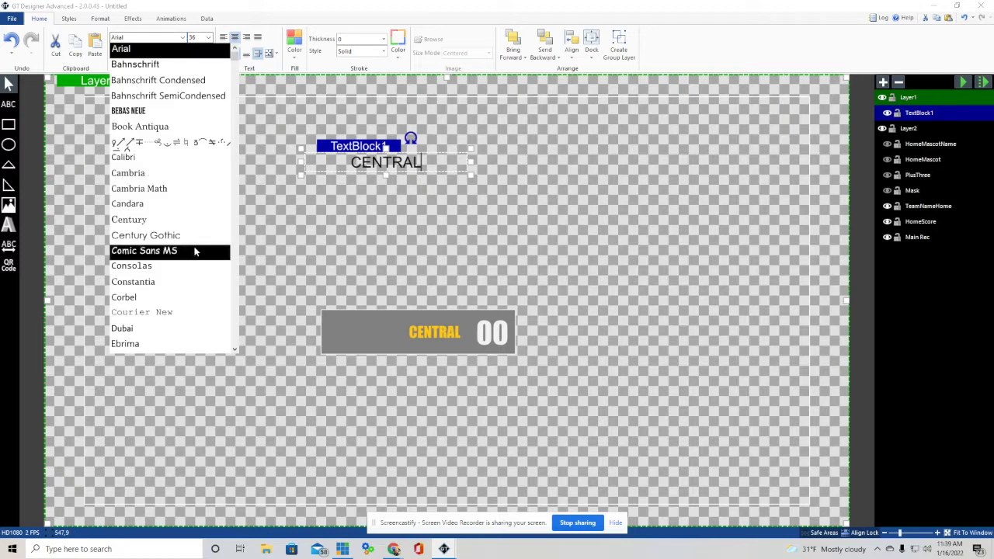
scroll(194, 252, "down", 3)
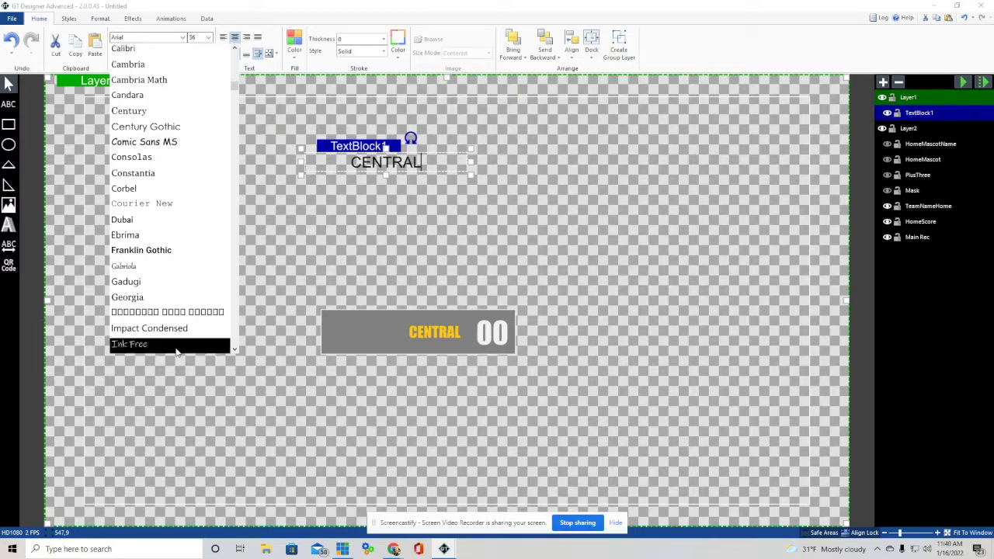
left_click(167, 328)
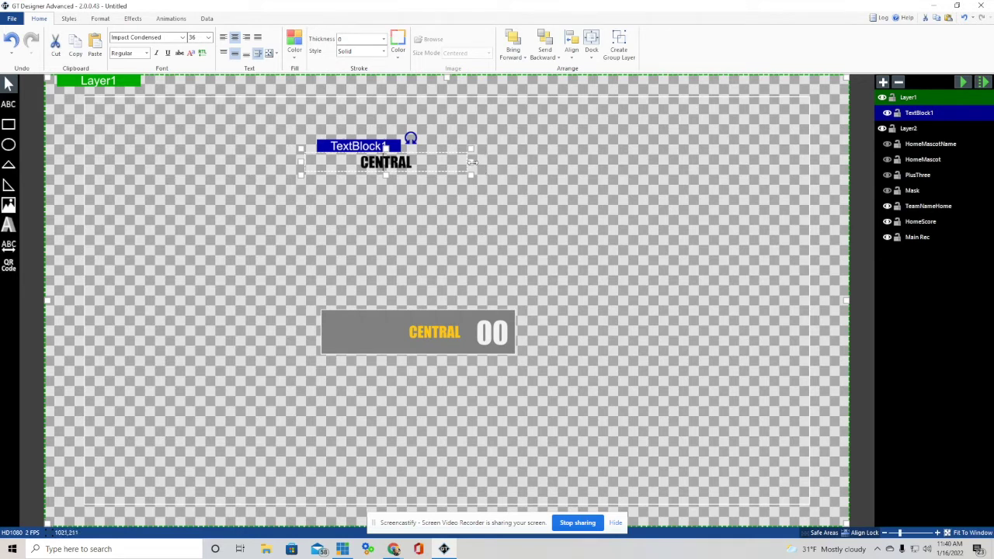
- Narrow the CENTRAL text block from its right edge and set its text sizing mode to Shrink
left_click_drag(471, 162, 403, 163)
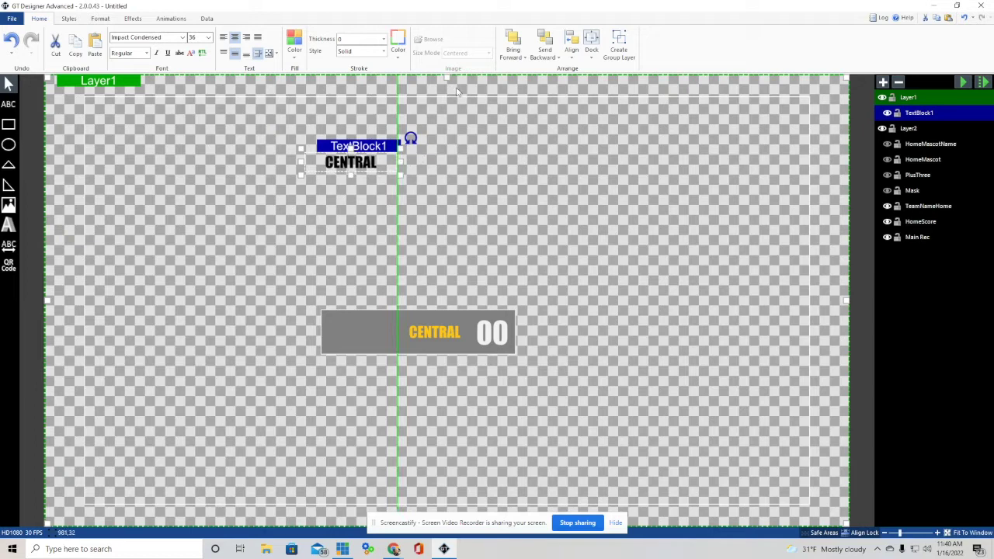
left_click(276, 53)
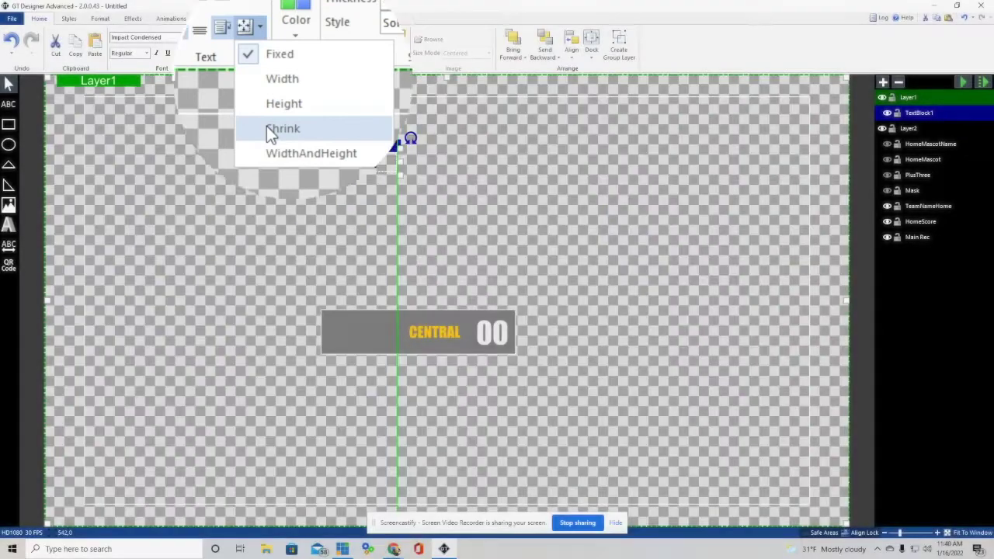
left_click(269, 129)
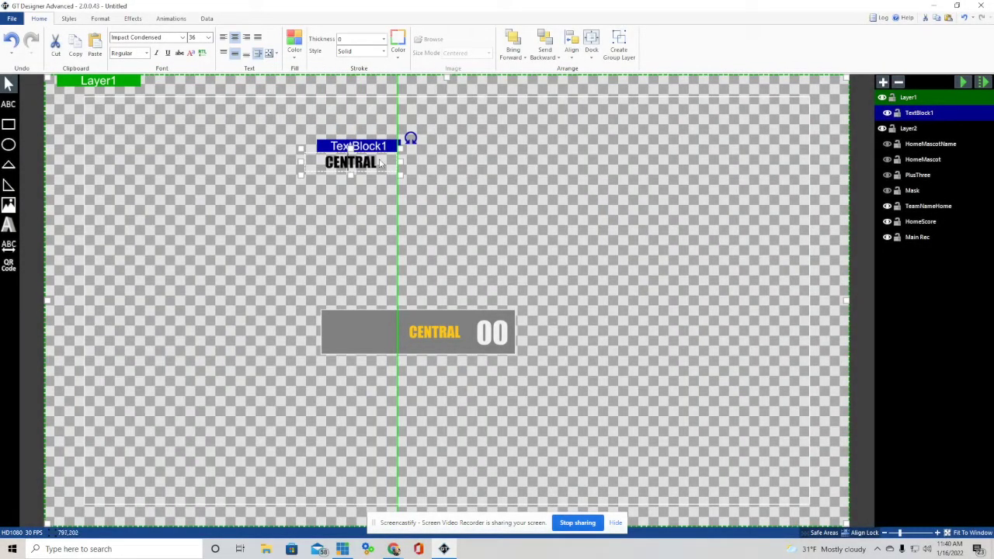
- Replace the CENTRAL text in the Layer1 text block with TENNESSEE
key("BackSpace")
key("BackSpace")
key("BackSpace")
key("BackSpace")
key("BackSpace")
key("BackSpace")
key("BackSpace")
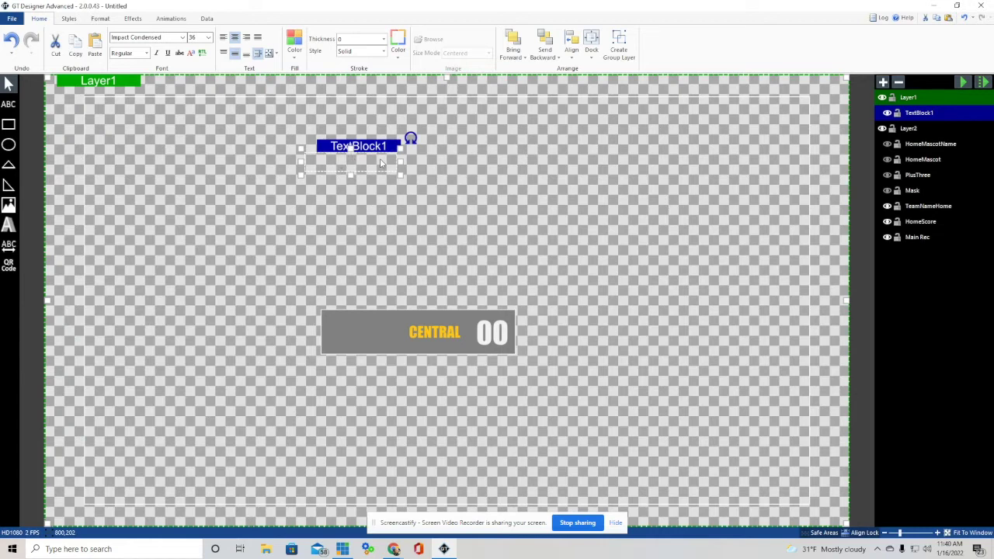
type("TENN")
type("E")
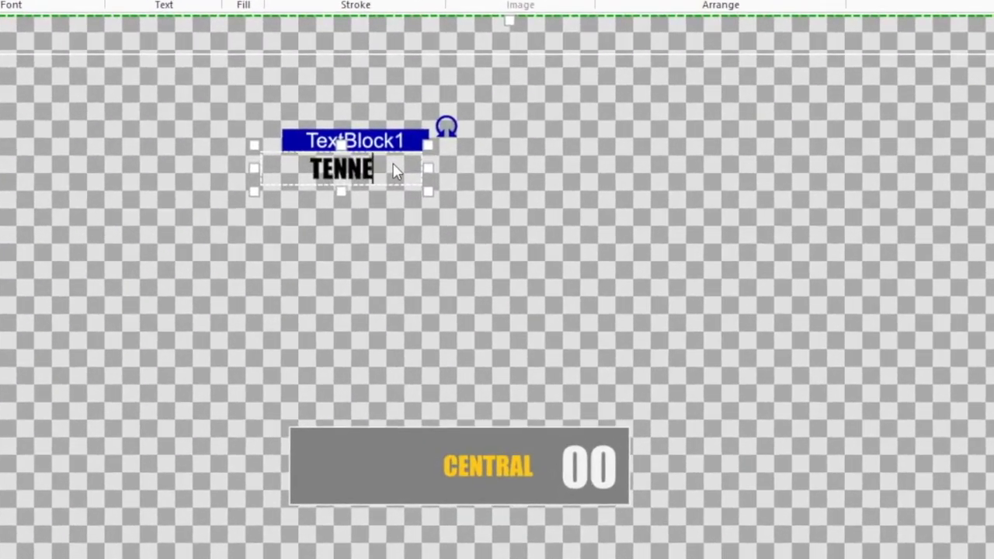
type("SSEE")
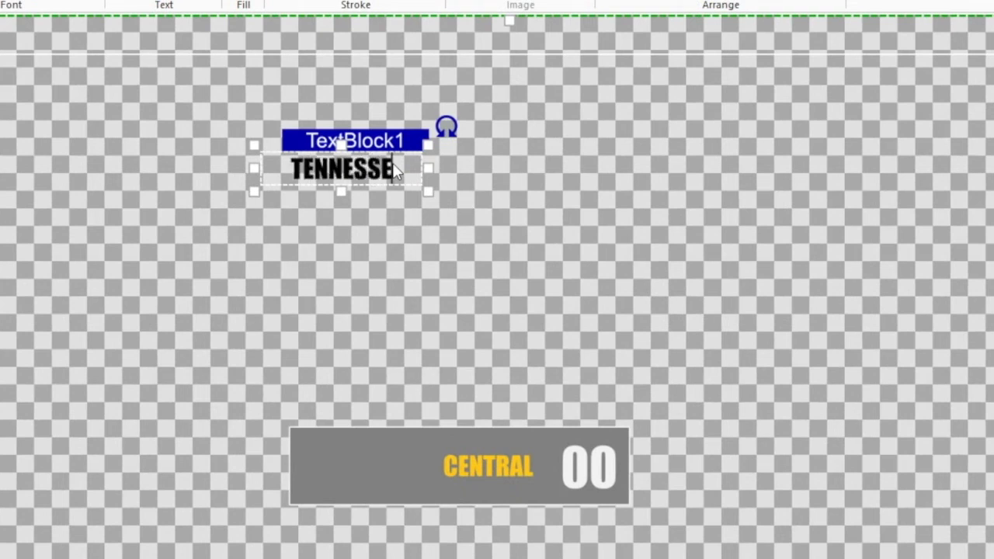
- Replace the text block's wording with University Of Louisville to test how the Shrink sizing handles a long name
key("BackSpace")
key("BackSpace")
key("BackSpace")
key("BackSpace")
key("BackSpace")
key("BackSpace")
key("BackSpace")
key("BackSpace")
key("BackSpace")
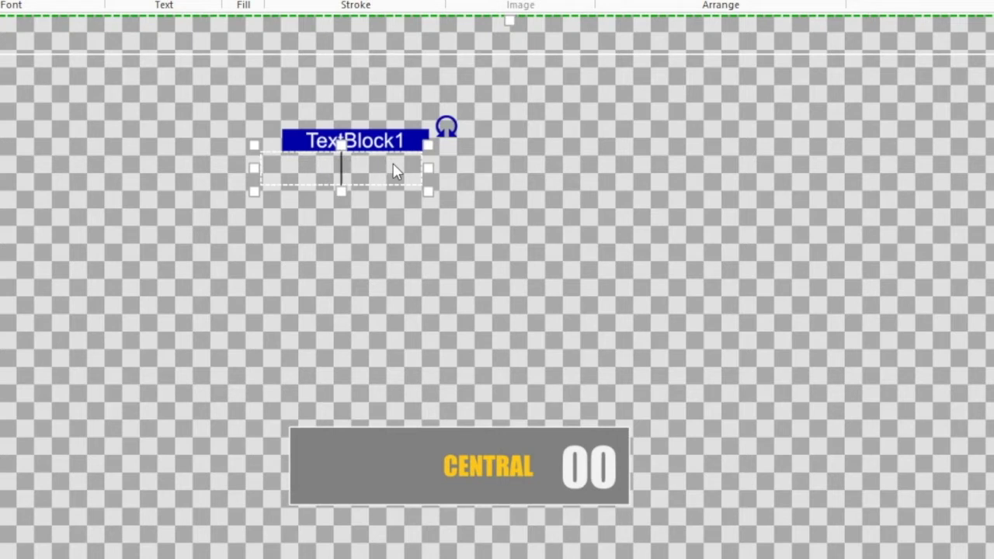
type("Univ")
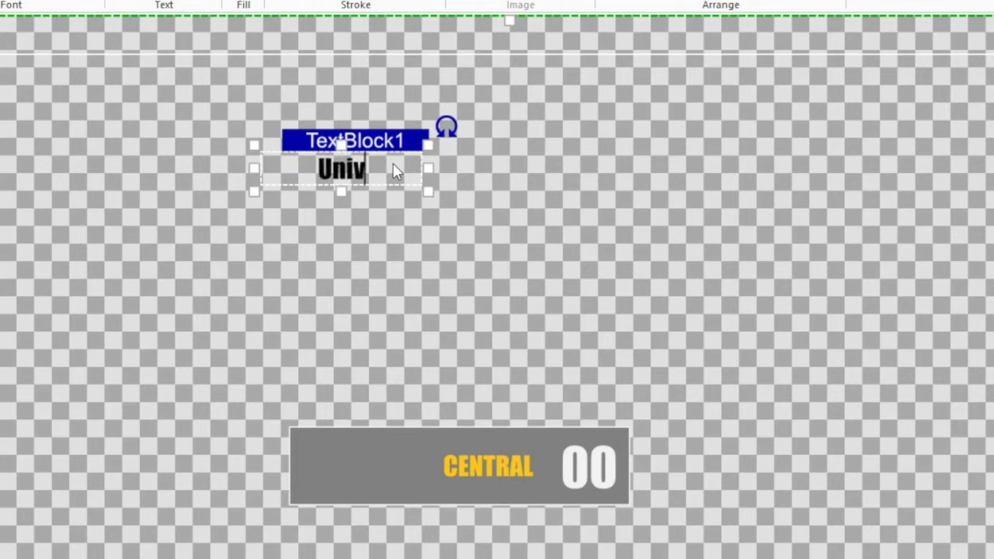
type("ersity")
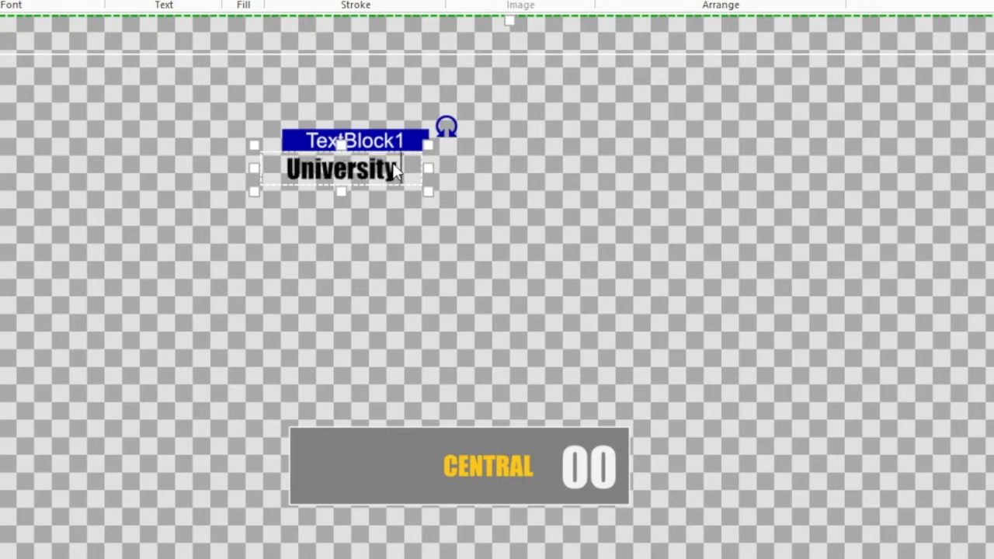
type(" Of Louisvi")
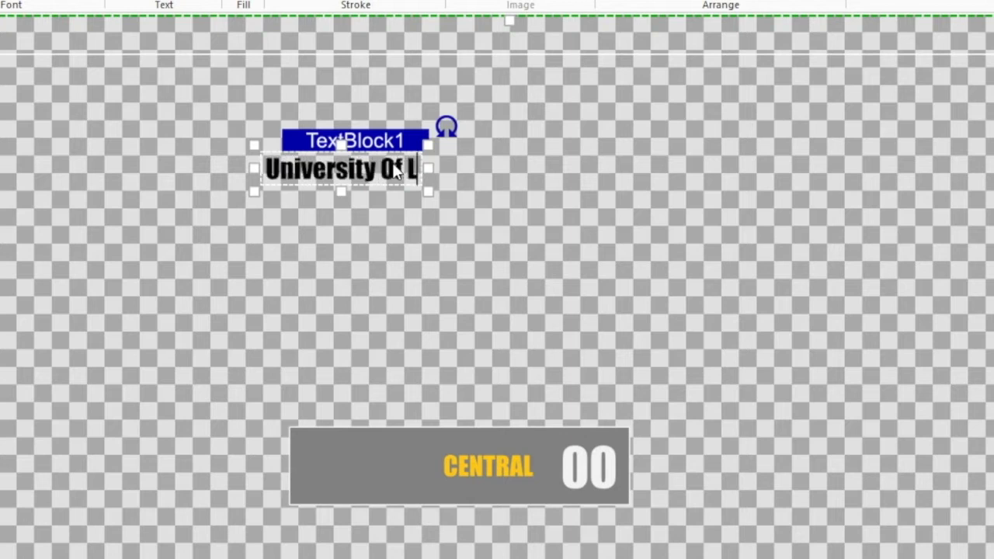
type("lle")
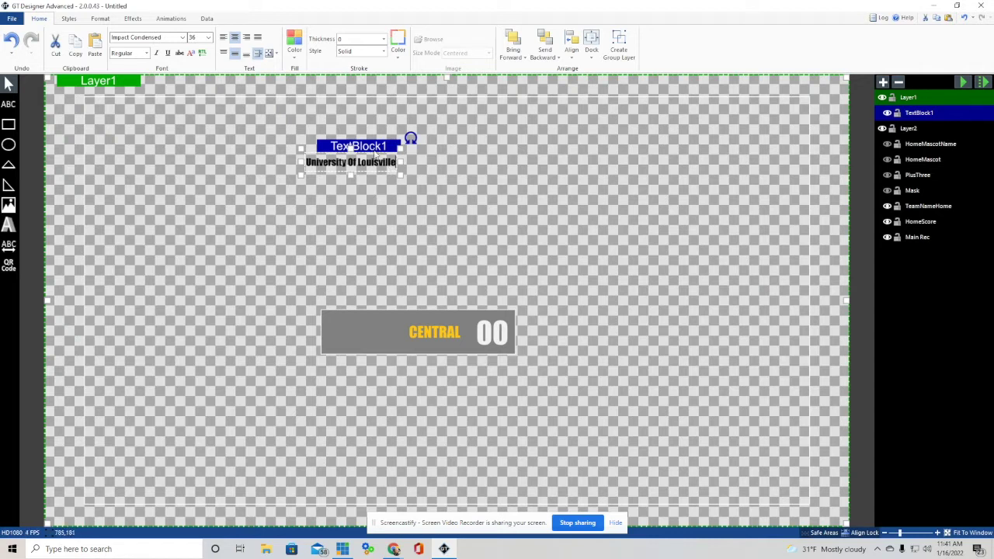
- Delete the test text block from Layer1 and make the HomeMascot image in Layer2 visible
key("Delete")
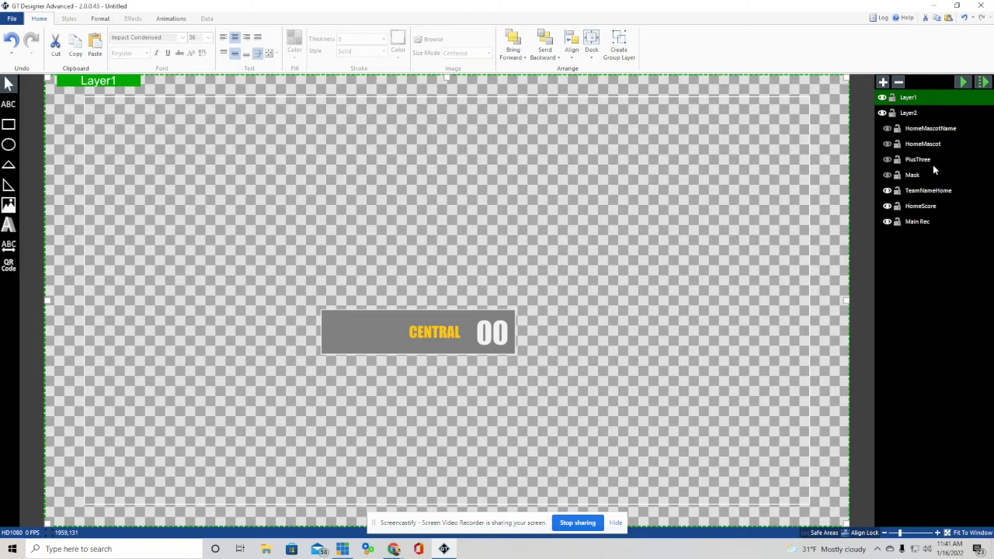
left_click(887, 144)
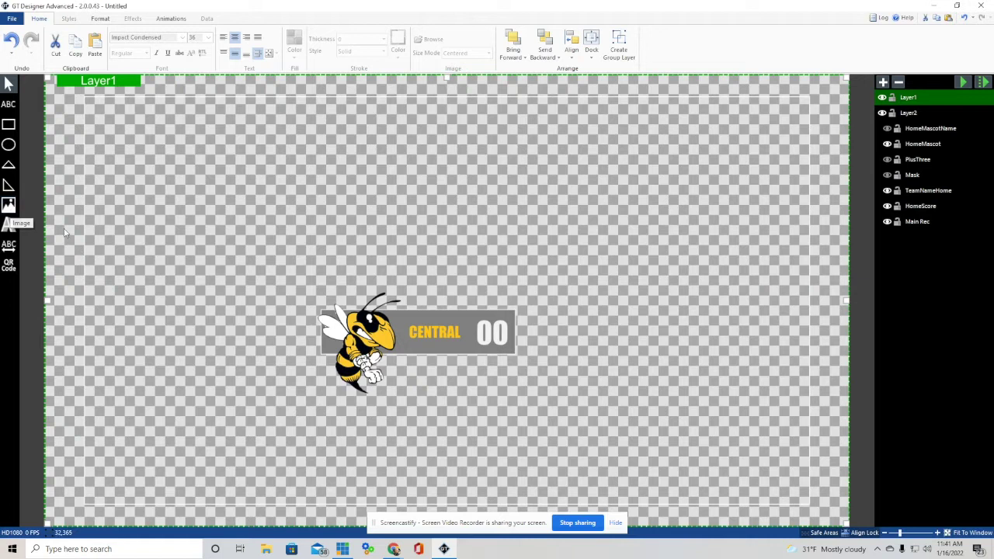
left_click(346, 341)
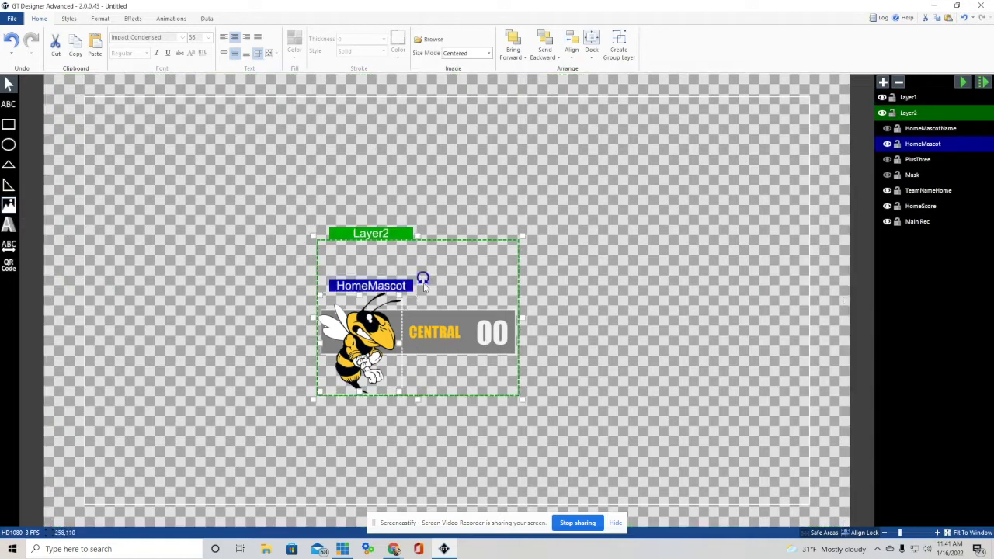
left_click(249, 308)
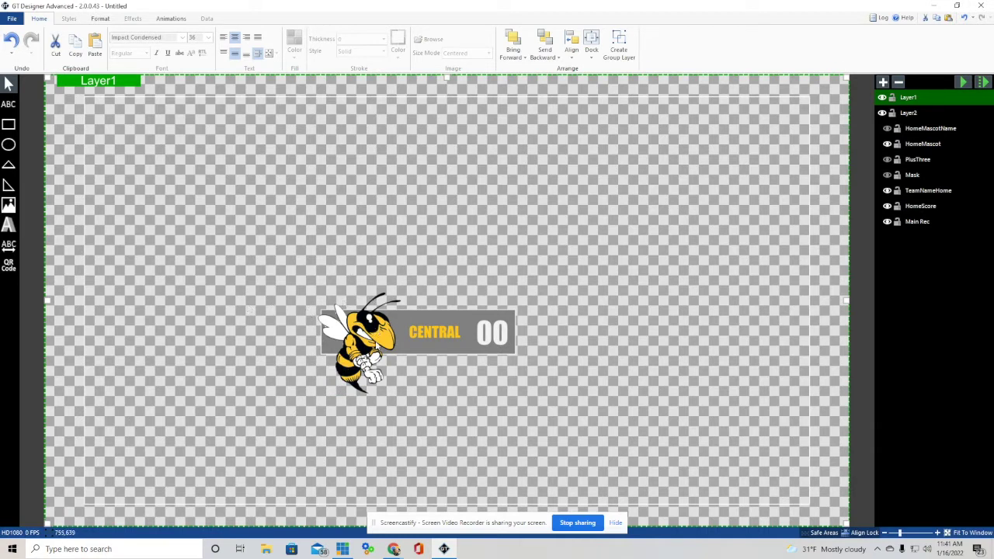
- Mask the HomeMascot image with the Main Rec shape so it stays inside the gray bar
left_click(364, 342)
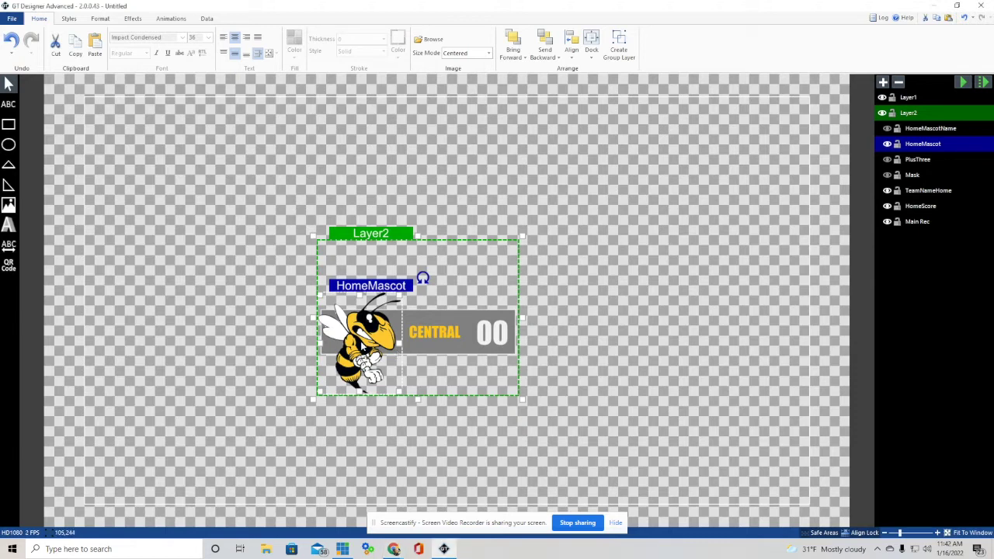
left_click(133, 18)
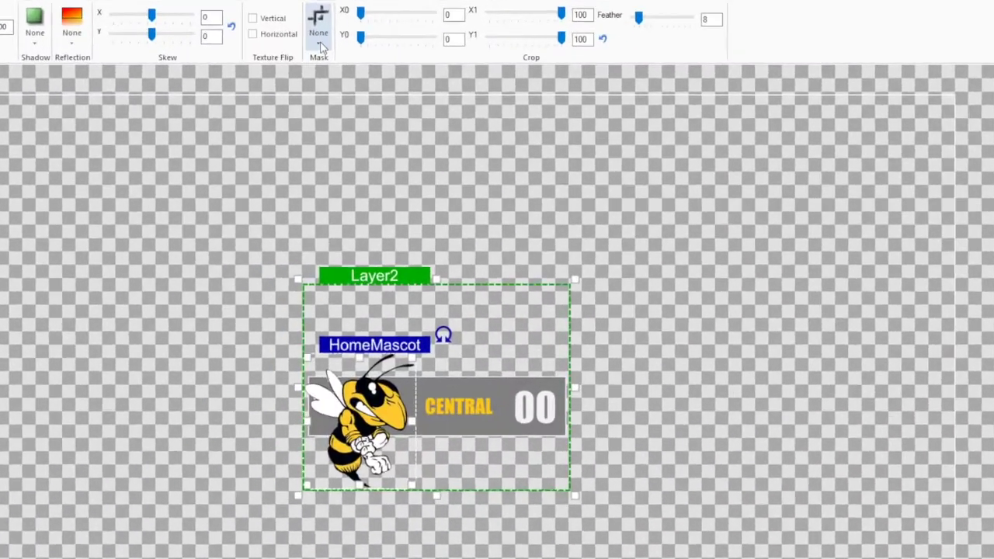
left_click(319, 45)
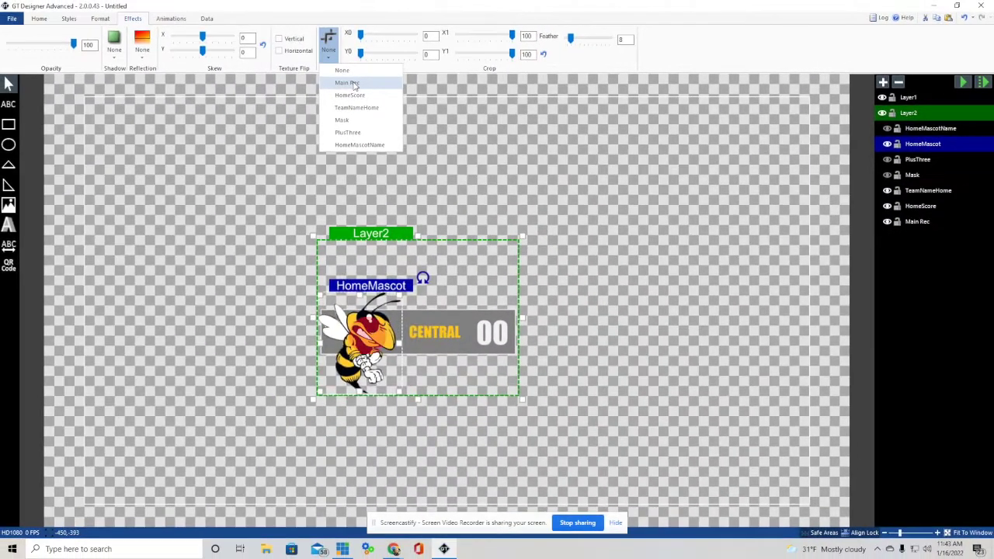
left_click(347, 83)
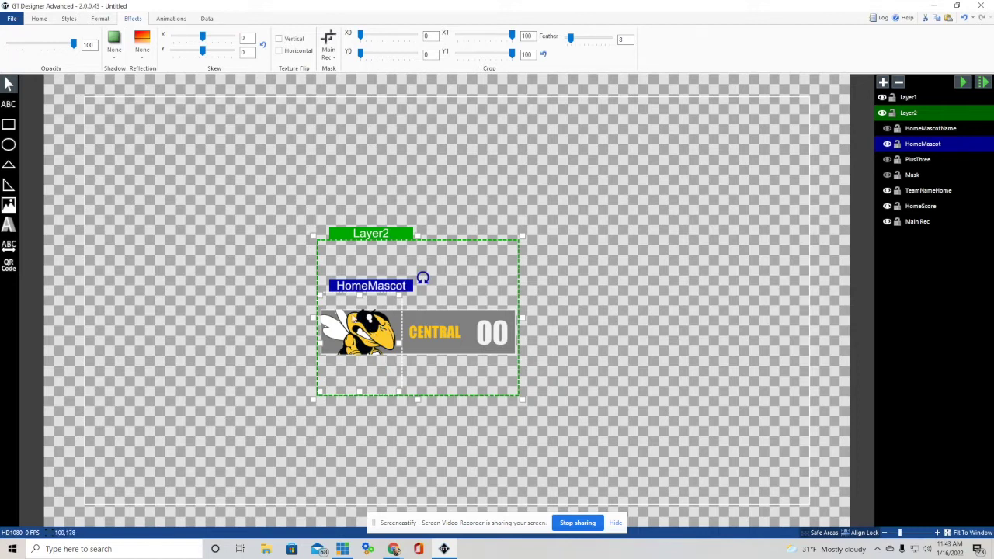
left_click(256, 313)
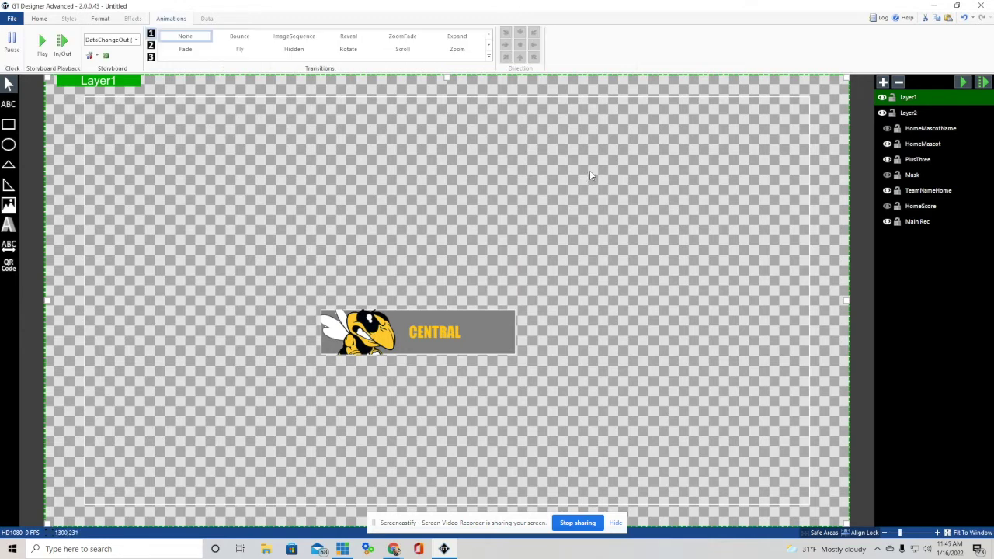
- Hide the TeamNameHome text and make HomeMascotName visible in its place on the gray bar
left_click(437, 333)
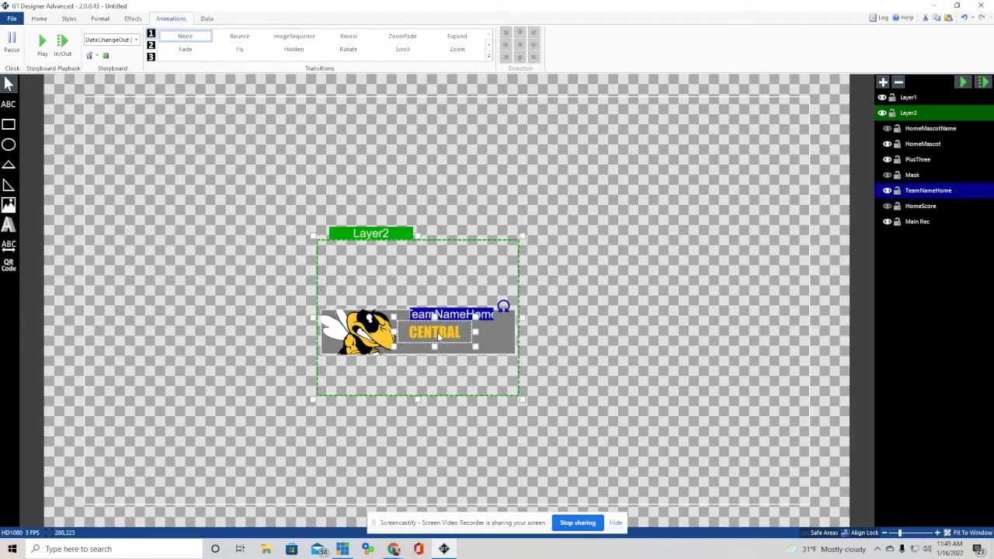
left_click(208, 19)
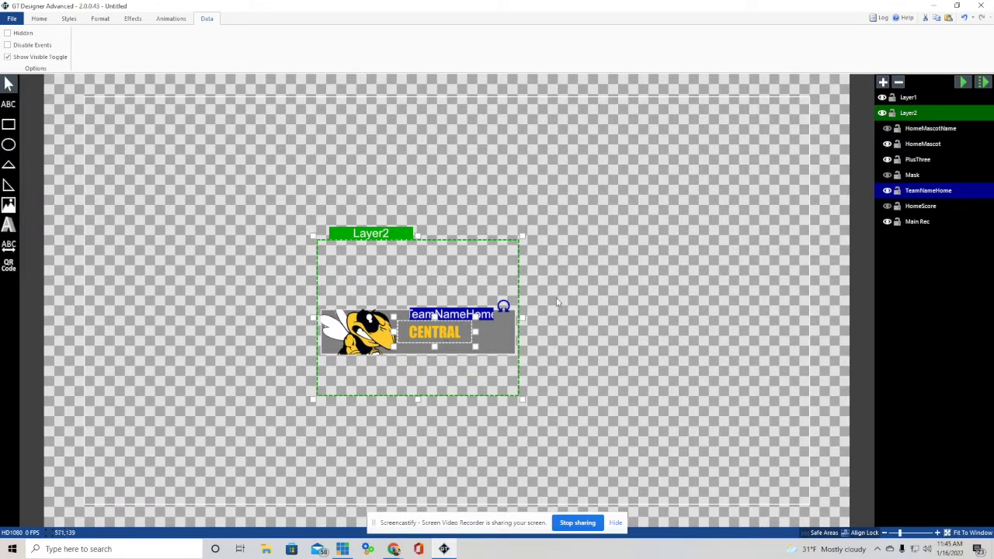
left_click(887, 190)
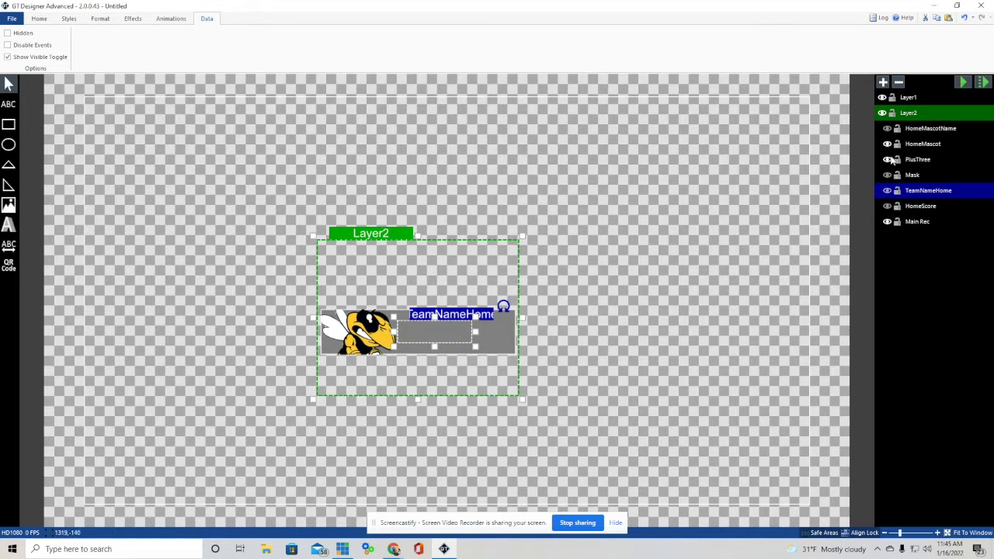
left_click(887, 128)
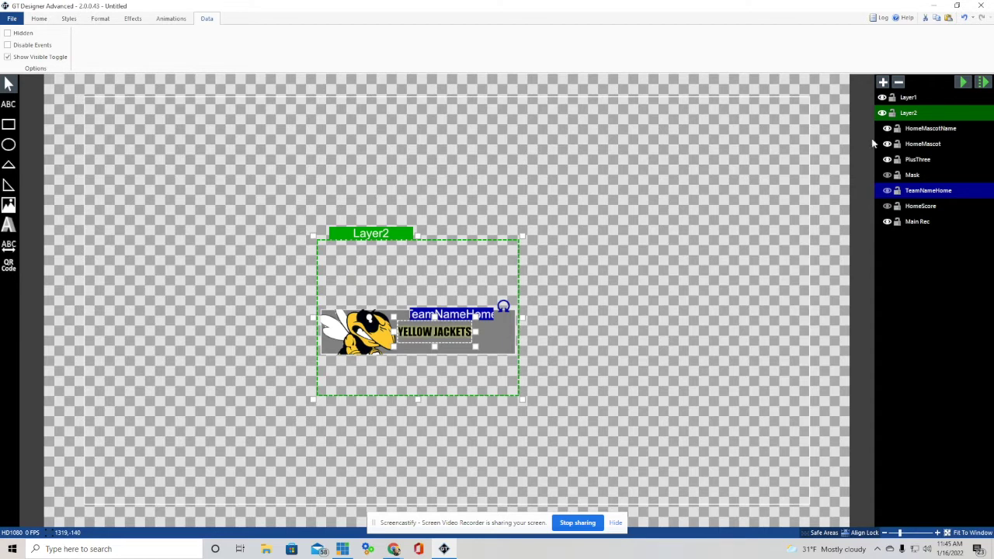
left_click(660, 205)
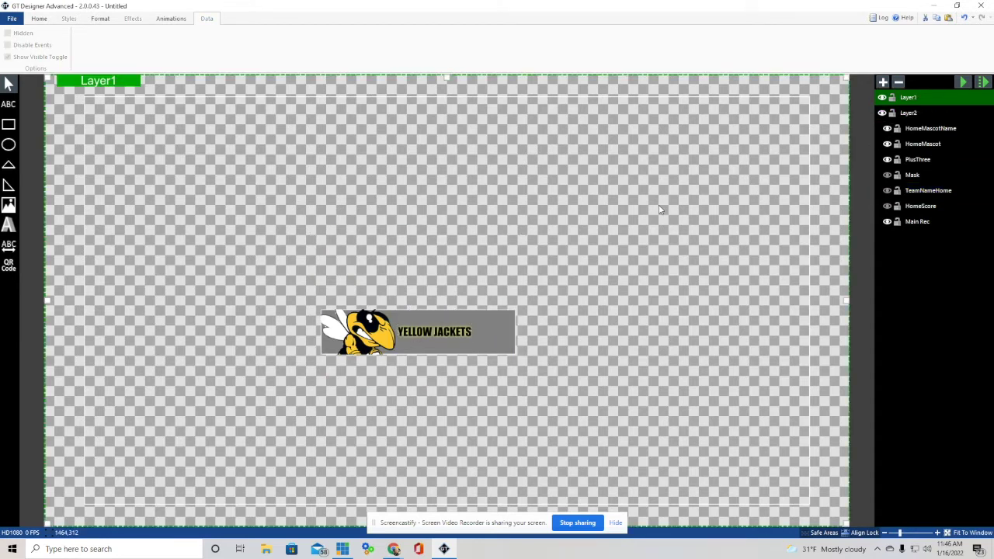
left_click(423, 333)
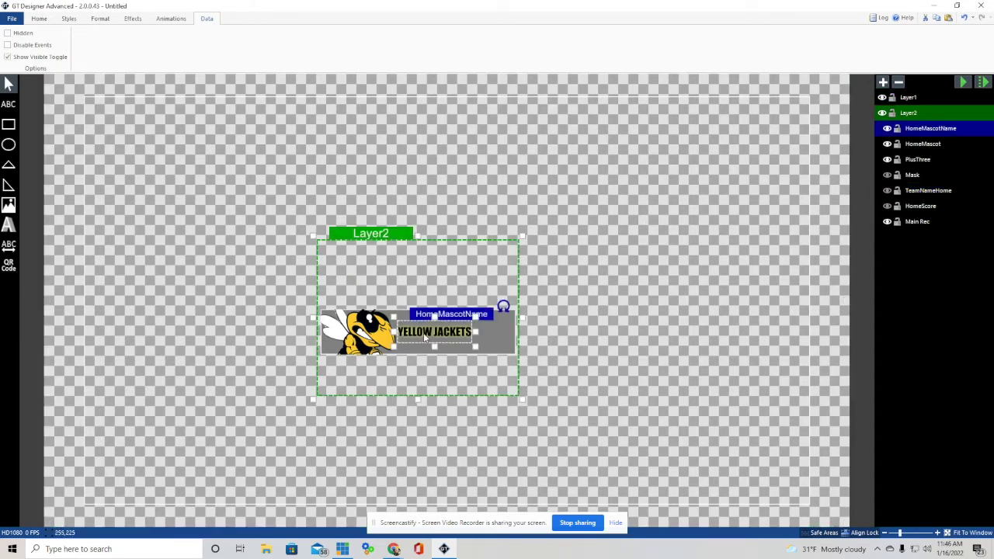
- Hide HomeMascotName, make HomeScore visible, and select HomeScore for animation editing
left_click(887, 206)
left_click(491, 340)
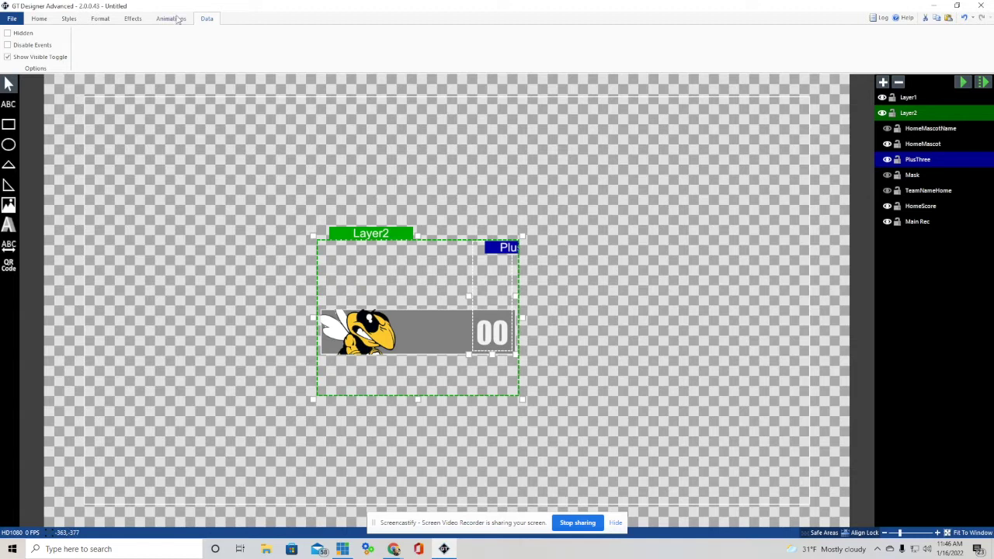
left_click(171, 19)
left_click(923, 207)
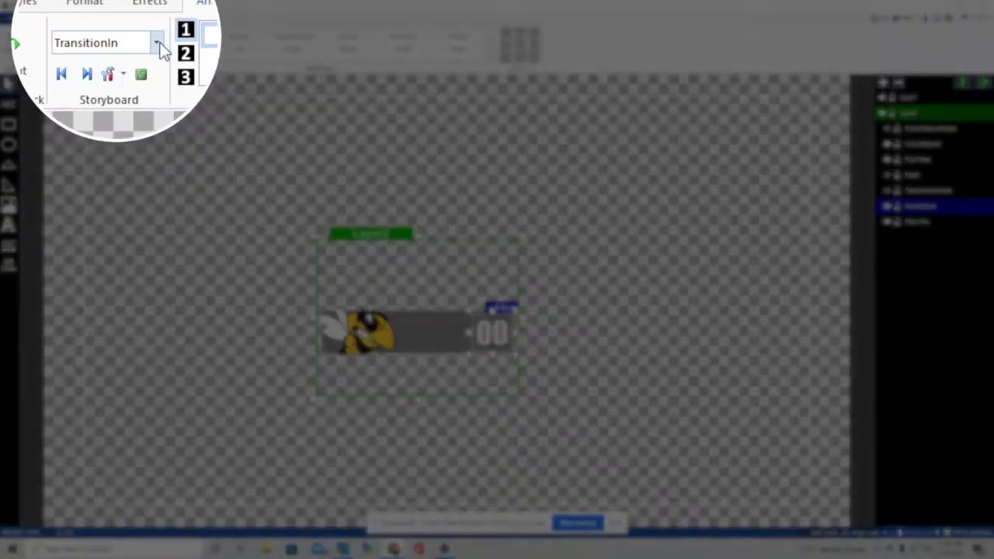
- Set the storyboard to DataChangeIn (HomeScore.Text) and preview the score's ZoomFade transition
left_click(136, 39)
scroll(155, 93, "down", 3)
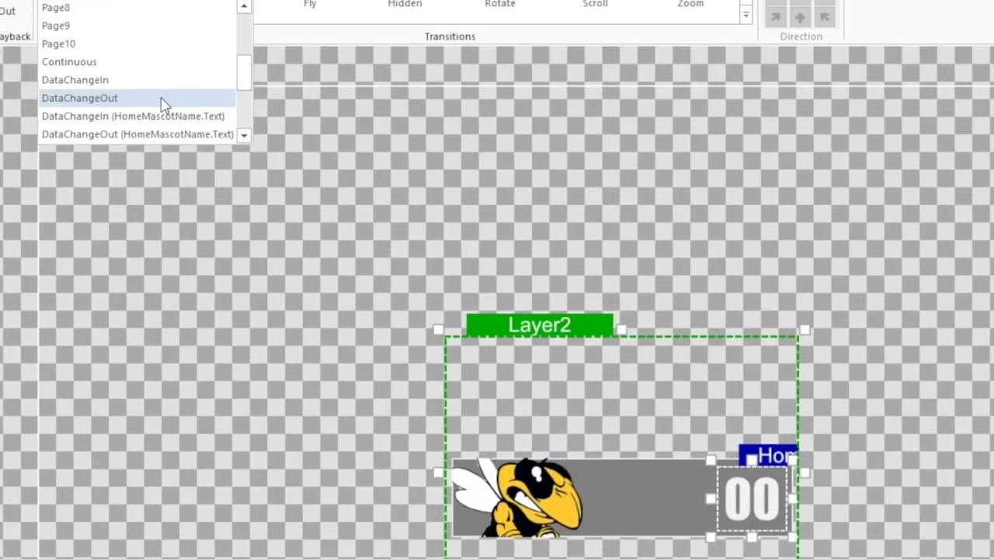
scroll(158, 107, "down", 1)
scroll(163, 107, "down", 1)
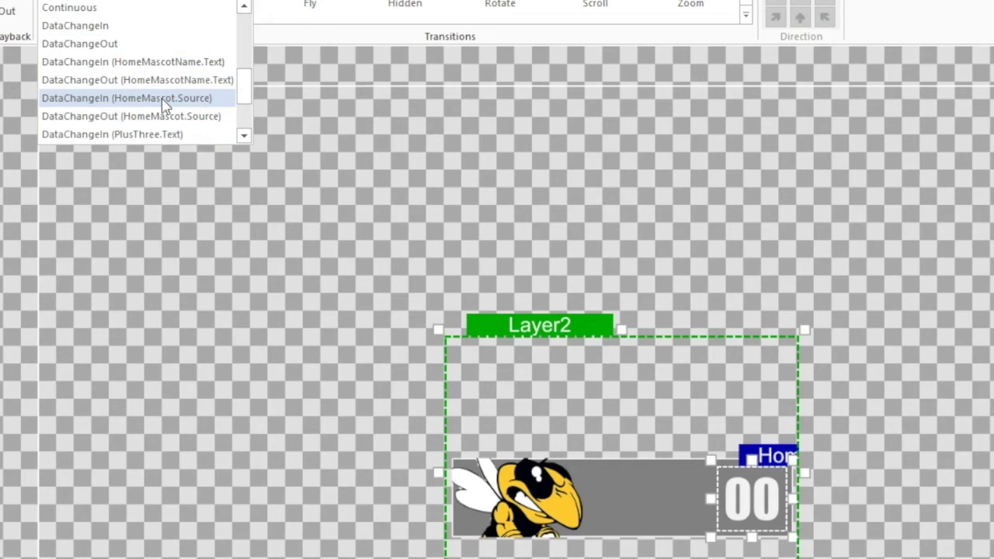
scroll(163, 106, "down", 2)
scroll(163, 106, "down", 1)
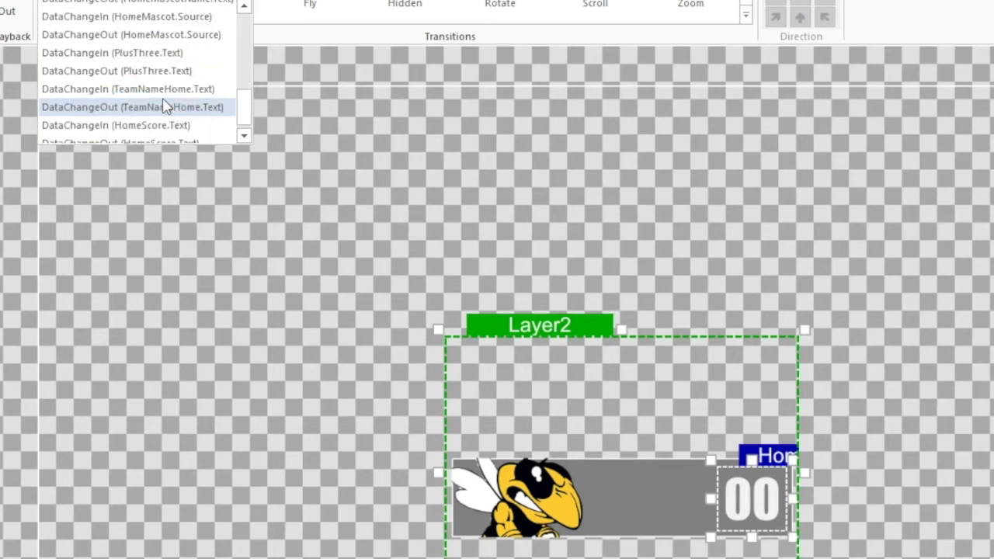
scroll(163, 106, "down", 1)
left_click(130, 117)
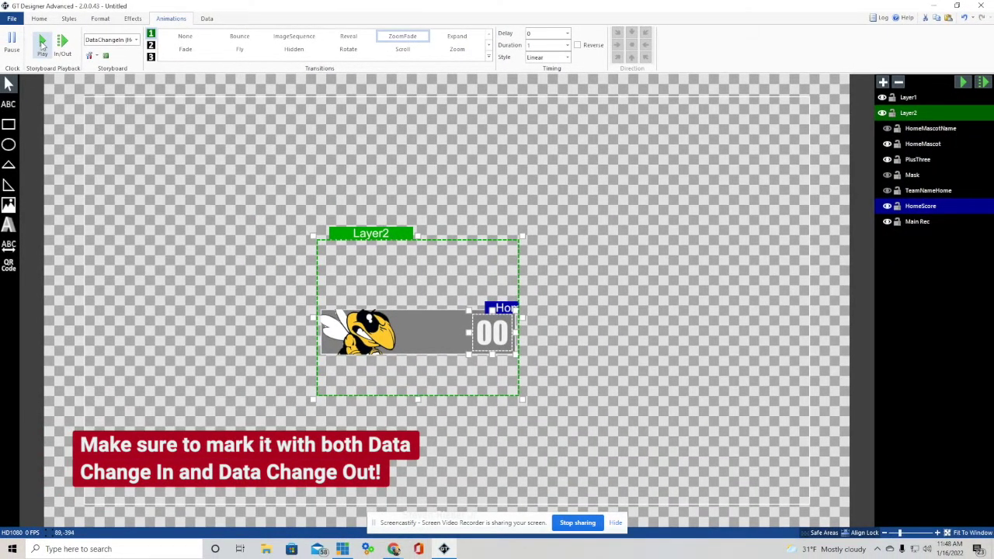
left_click(42, 45)
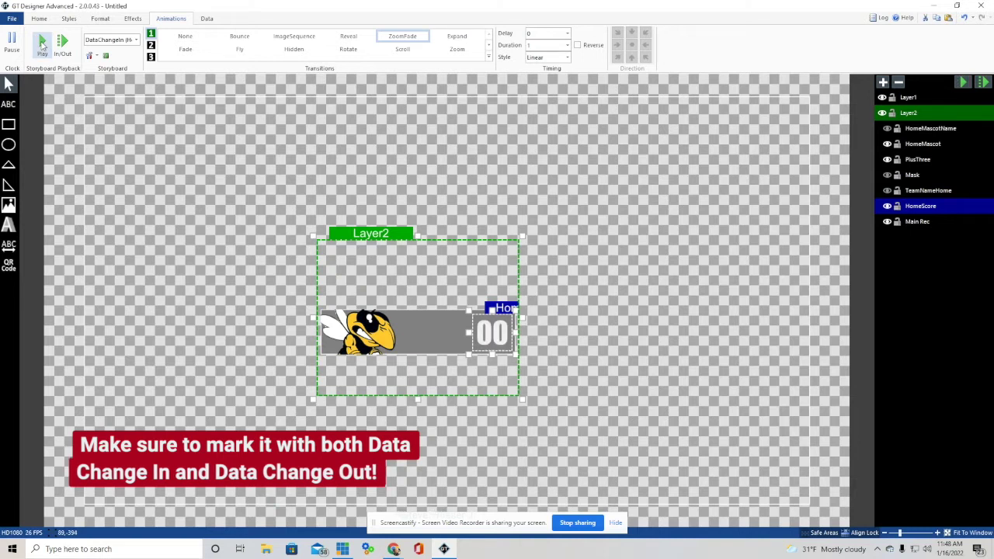
left_click(42, 45)
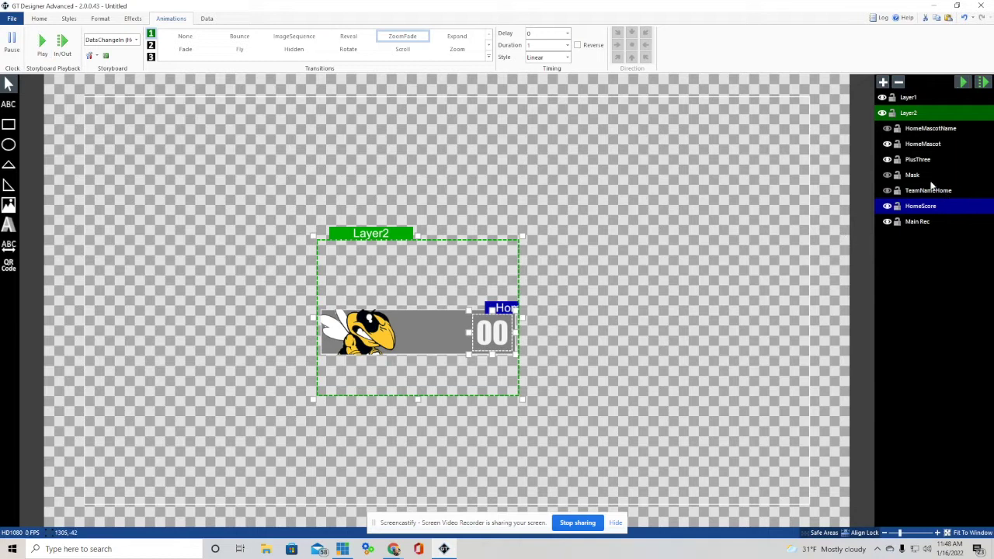
- Make the TeamNameHome, Mask and HomeMascotName elements in Layer2 visible
left_click(887, 190)
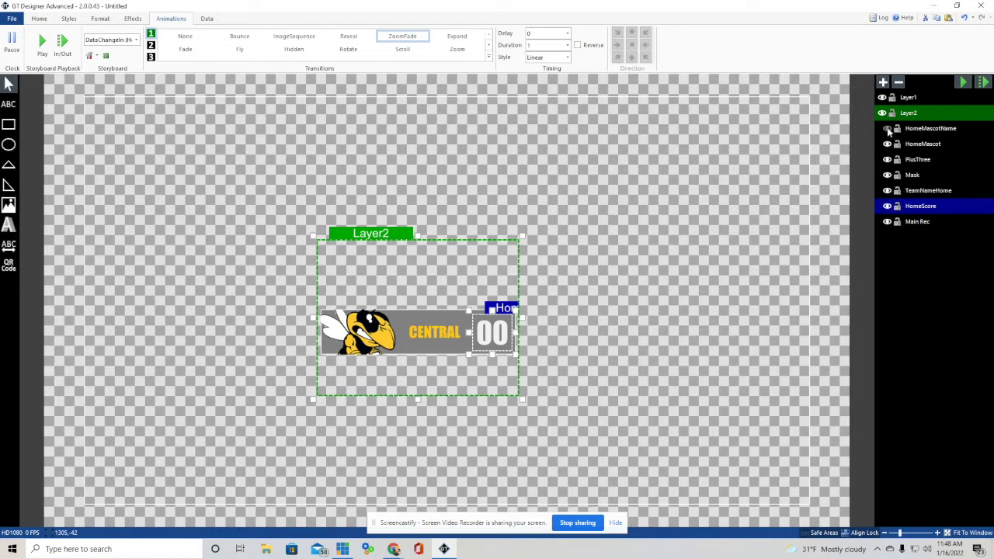
left_click(888, 129)
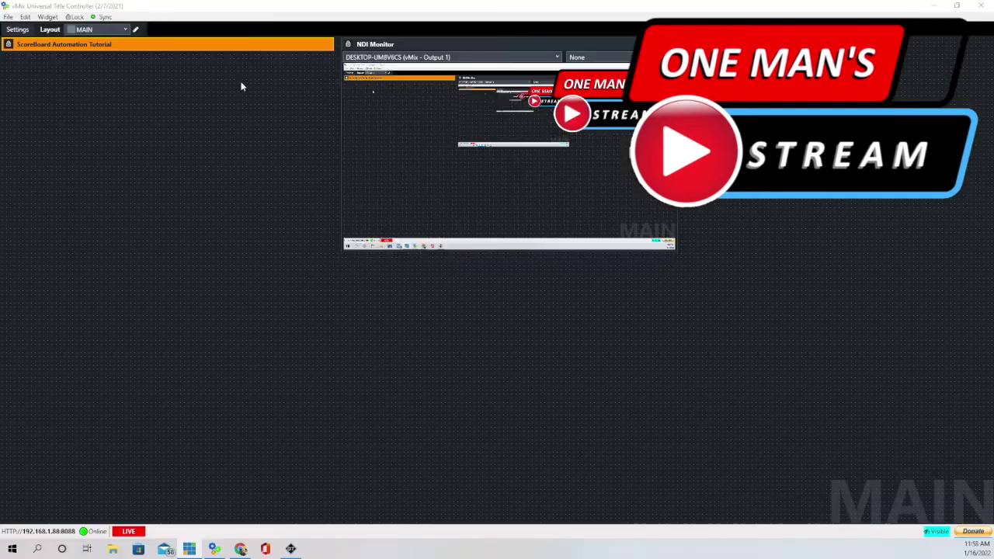
- In vMix Universal Title Controller, review the window connection settings and return to the MAIN layout
left_click(18, 30)
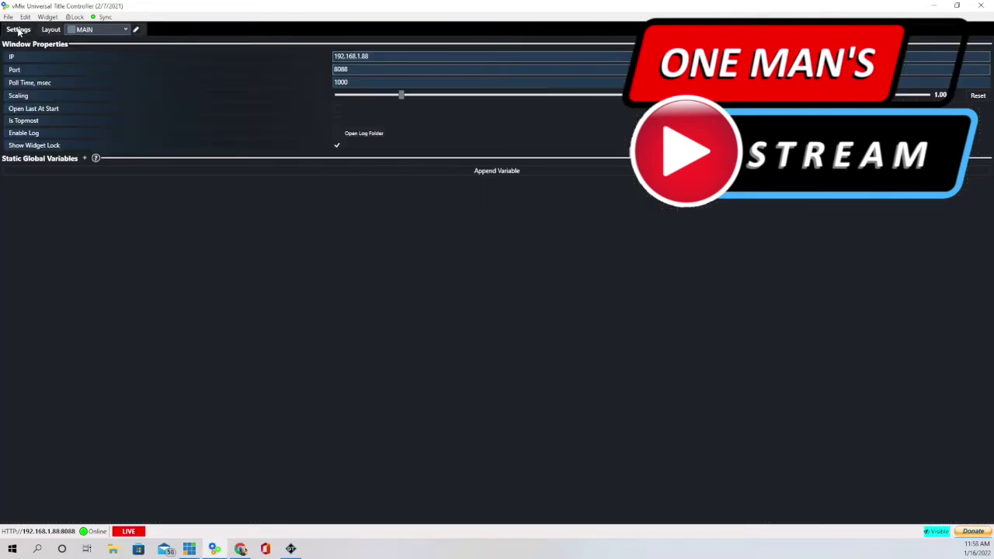
left_click(51, 29)
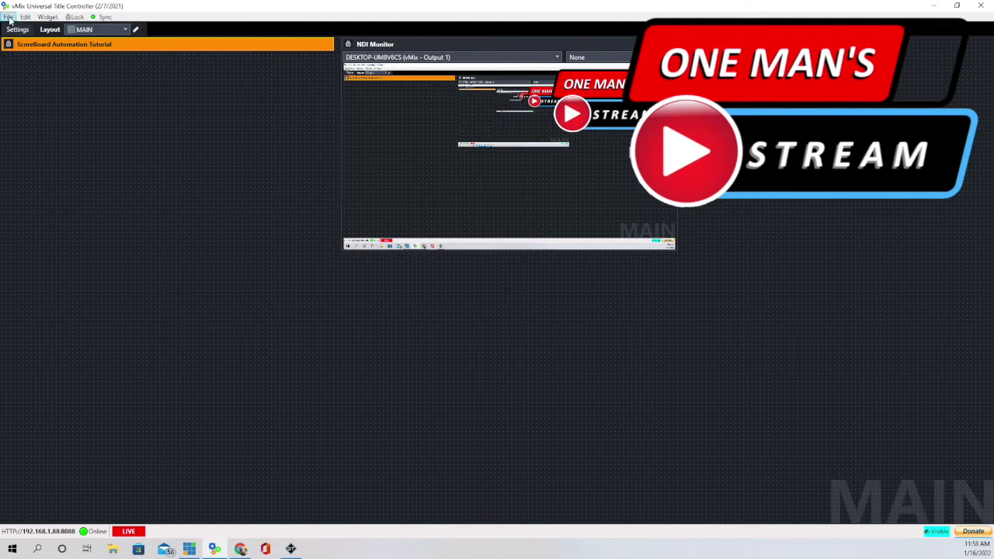
- Add a Button widget below the ScoreBoard Automation Tutorial header and name it "Show ScoreBug"
left_click(46, 17)
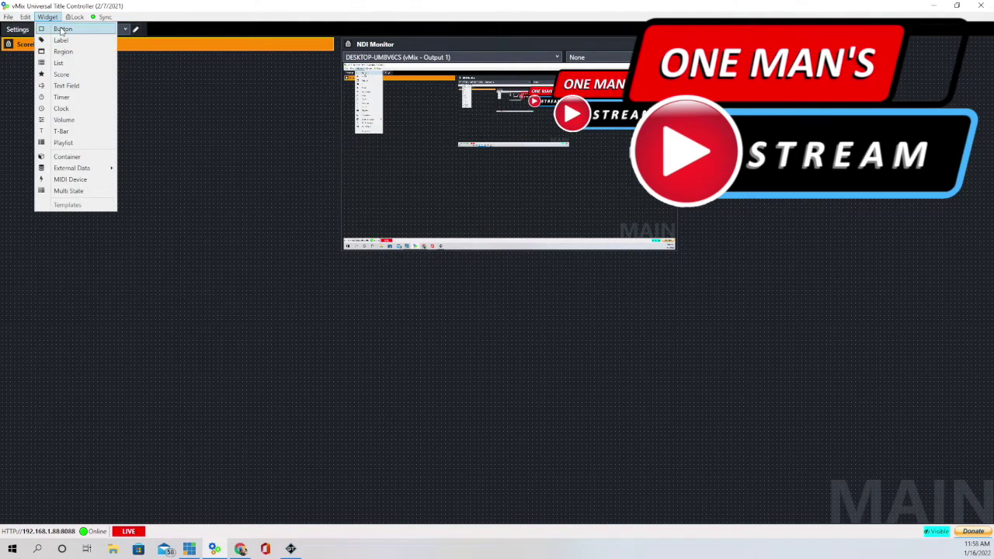
left_click(63, 29)
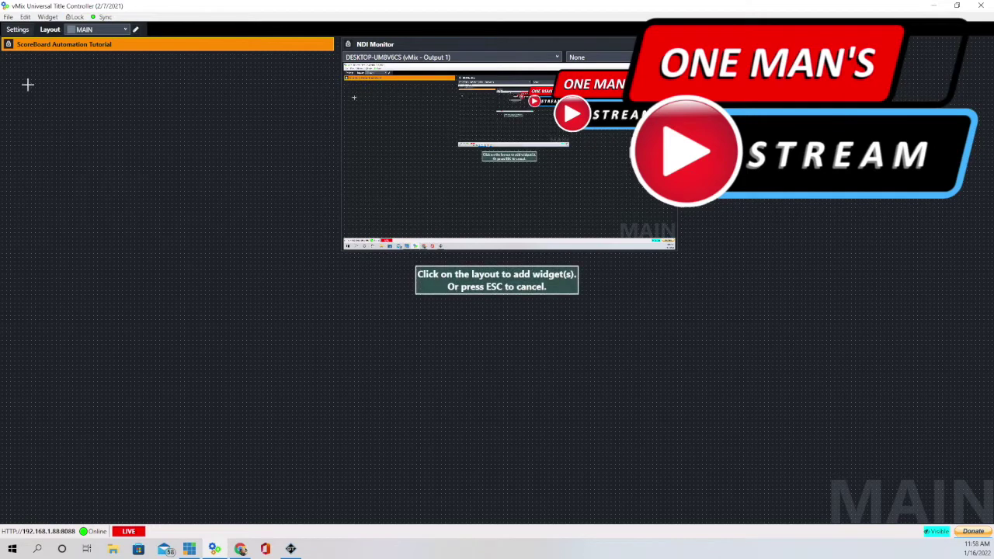
left_click_drag(14, 69, 121, 104)
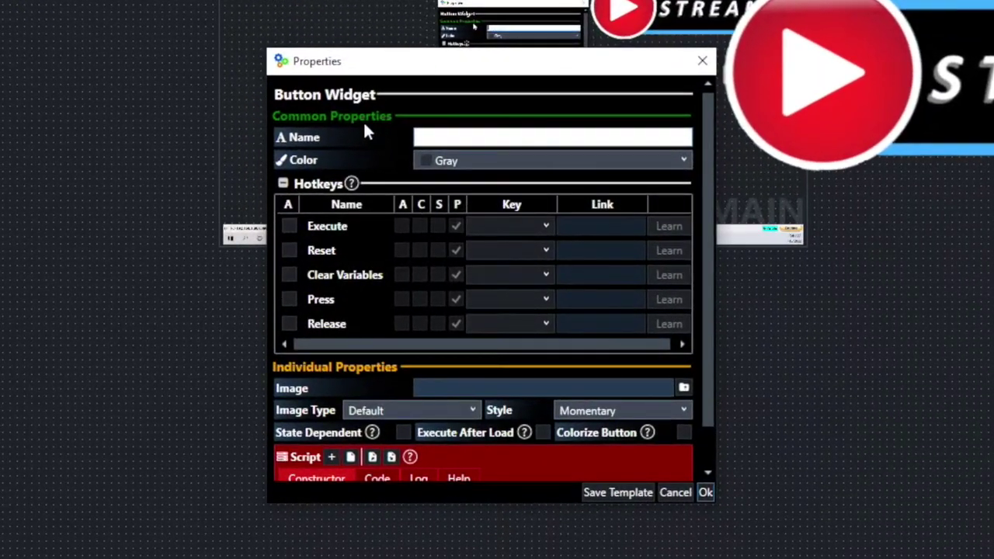
type("Show ")
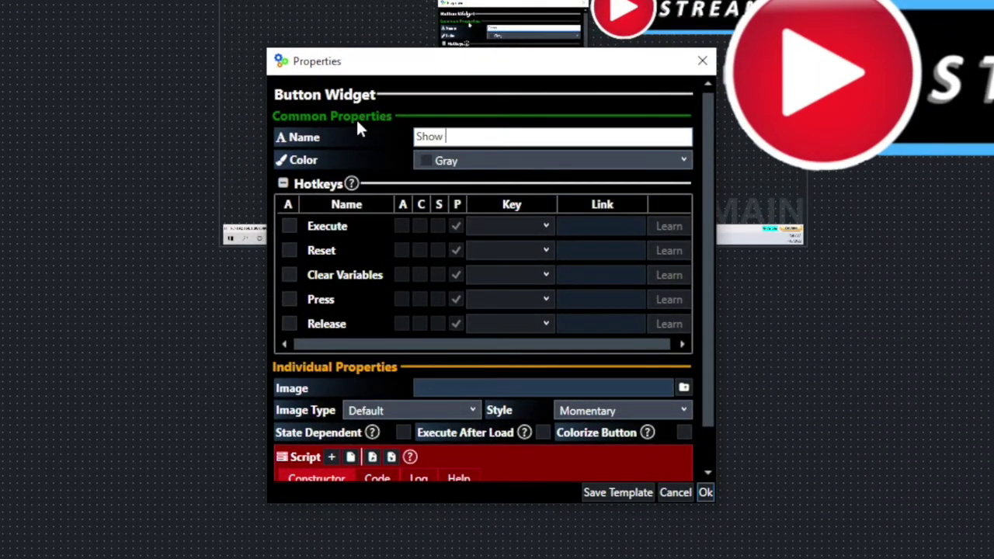
type("ScoreBug")
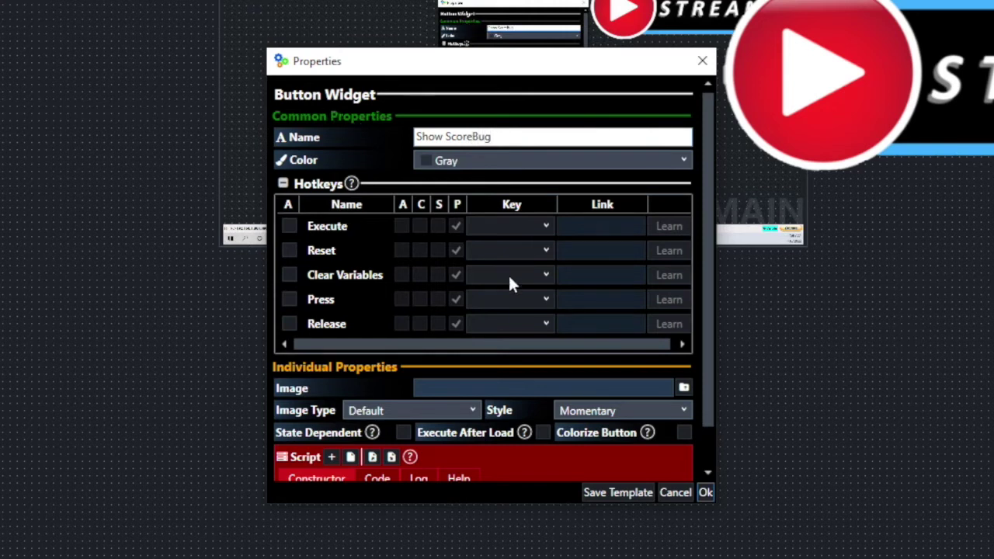
- Add a script command to the Show ScoreBug button and set it to OverlayInputX
scroll(505, 276, "down", 2)
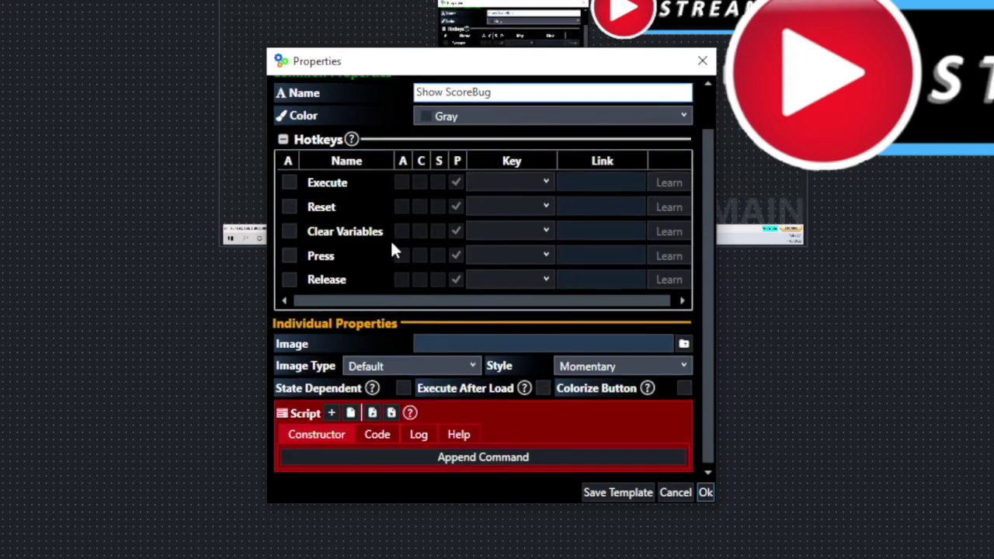
left_click(331, 413)
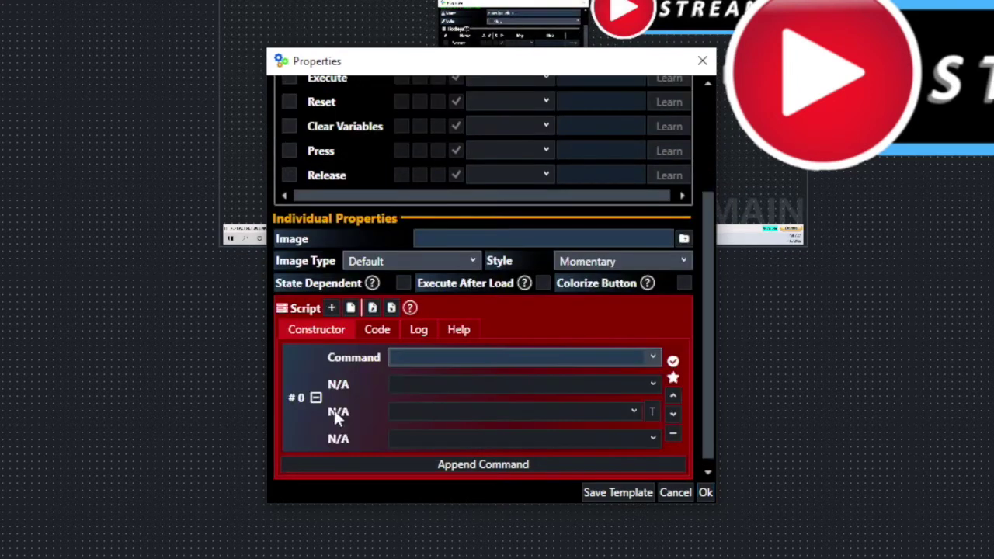
scroll(704, 290, "down", 1)
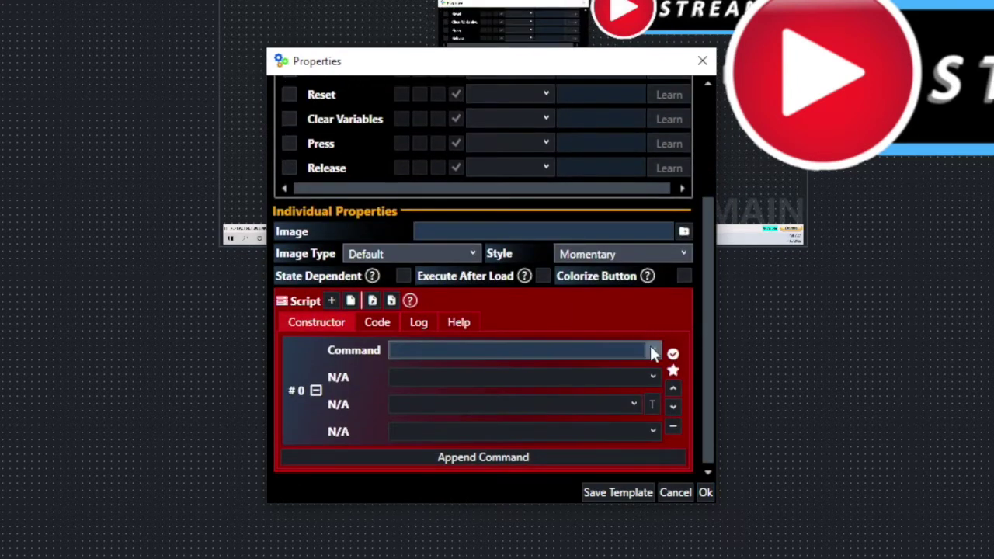
left_click(652, 351)
scroll(473, 534, "down", 10)
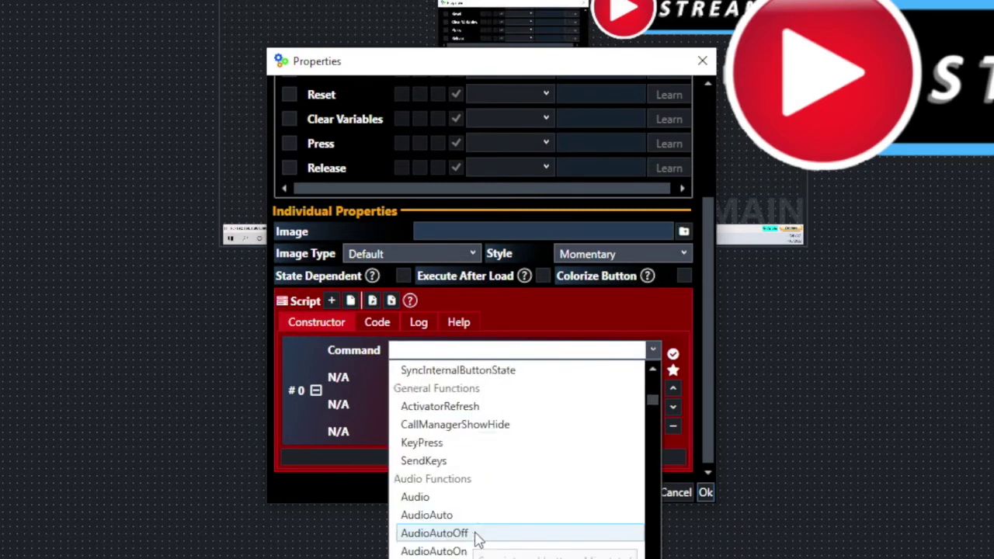
scroll(477, 537, "down", 15)
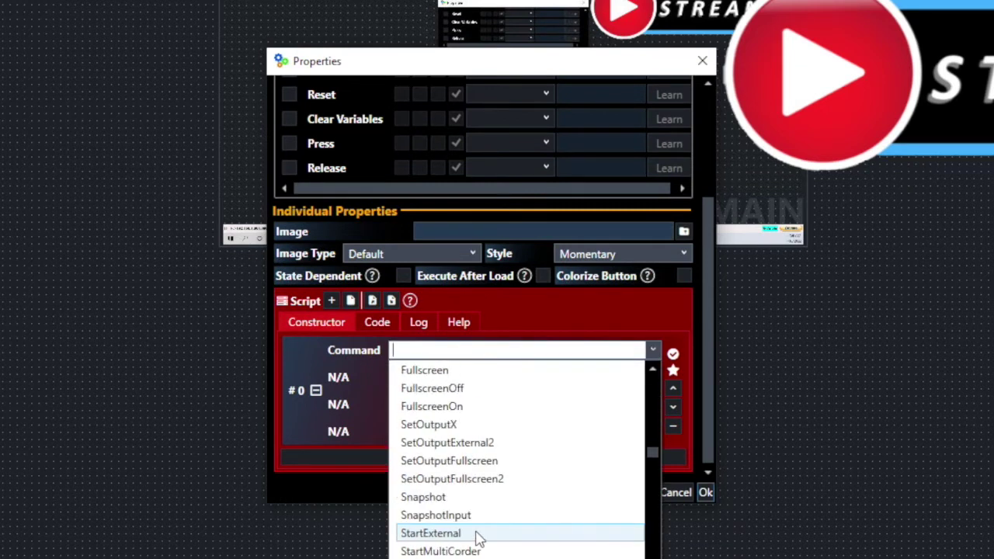
scroll(477, 537, "down", 16)
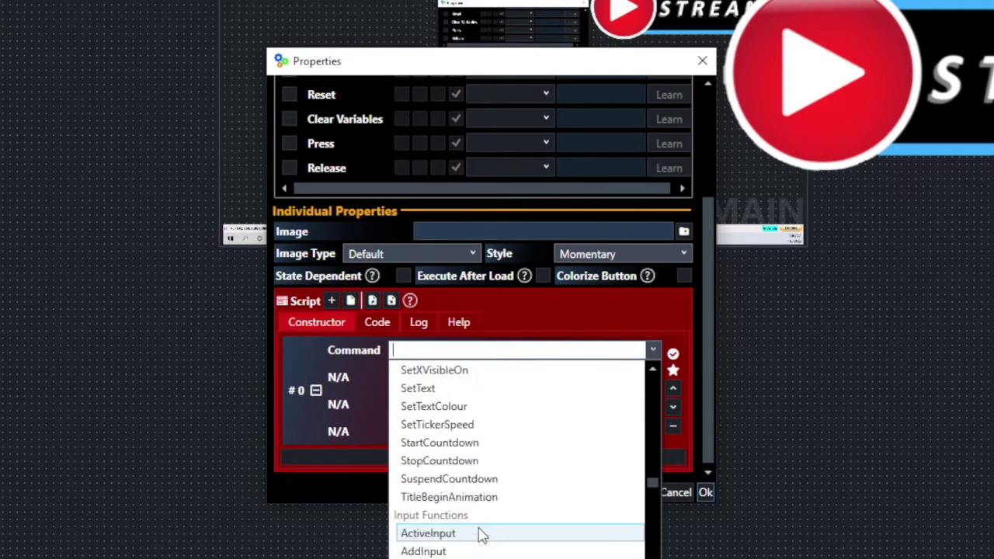
scroll(479, 536, "down", 20)
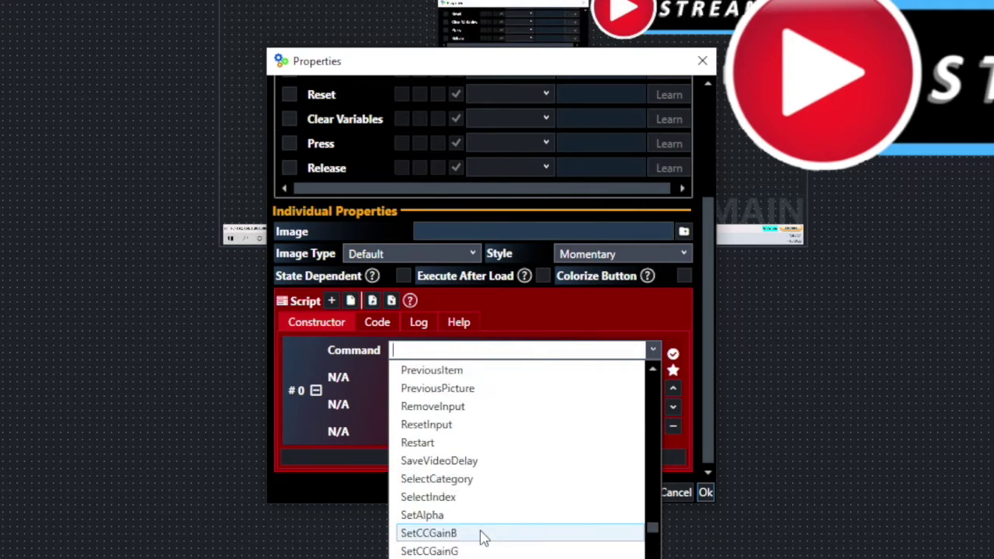
scroll(481, 536, "down", 2)
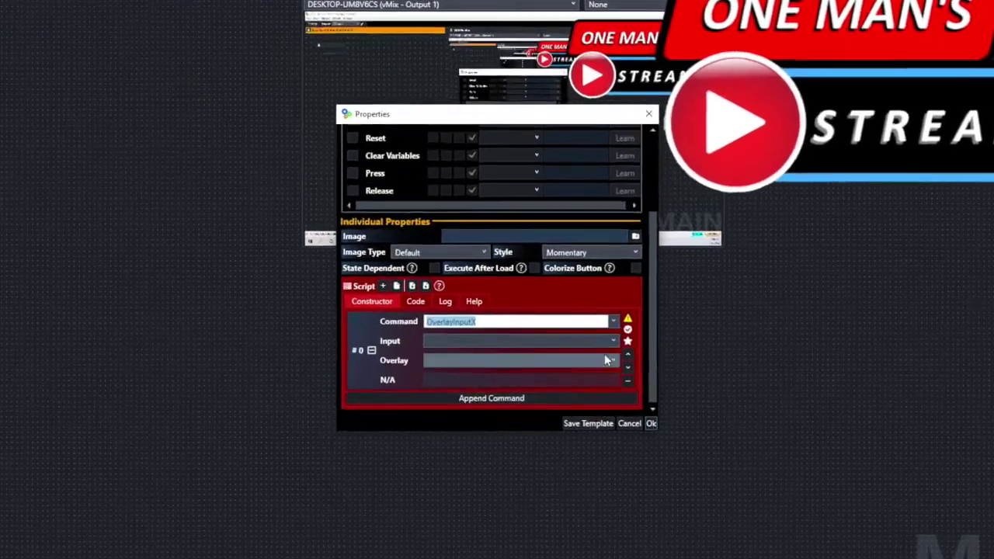
- Set the command's input to test sb automation.gtzip and its overlay to 3, and accept the button properties
left_click(590, 328)
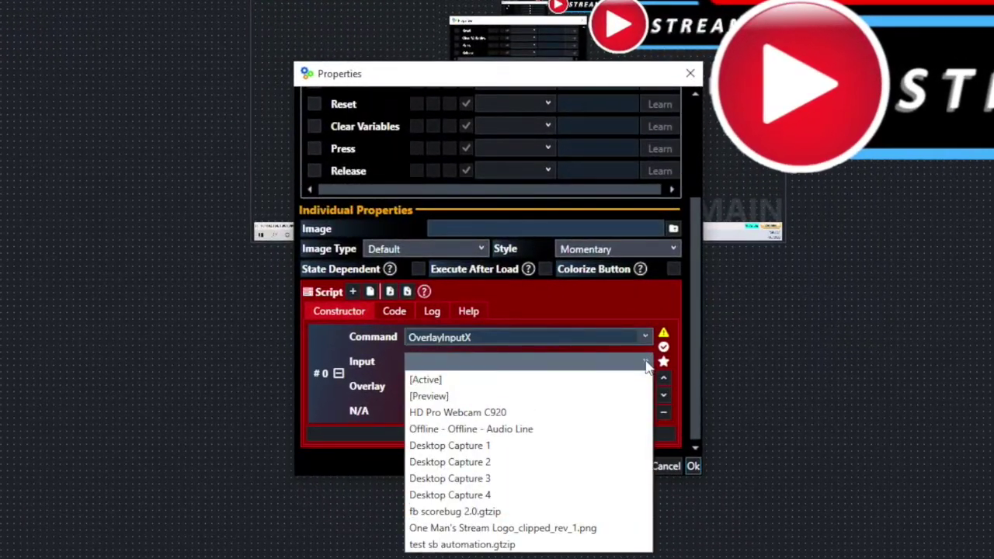
left_click(526, 547)
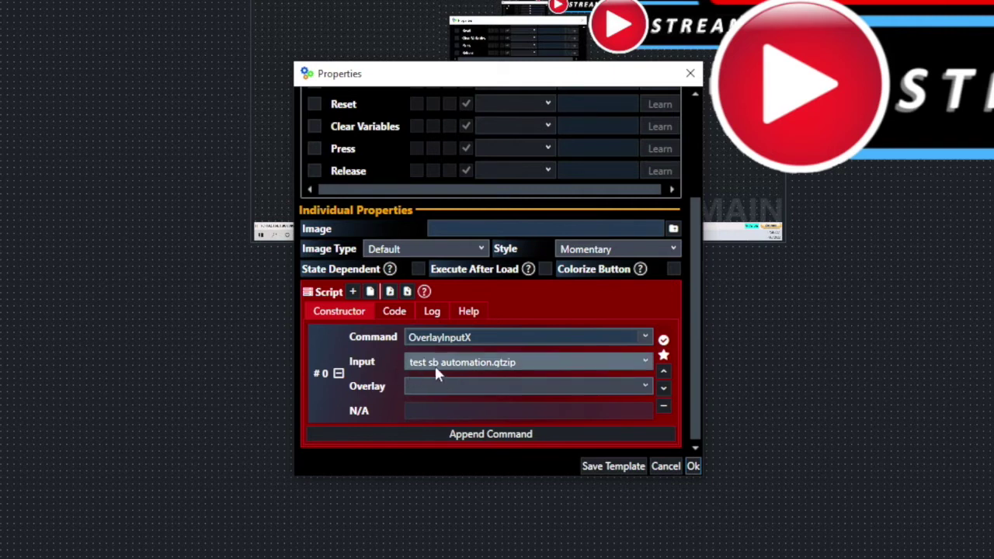
left_click(644, 387)
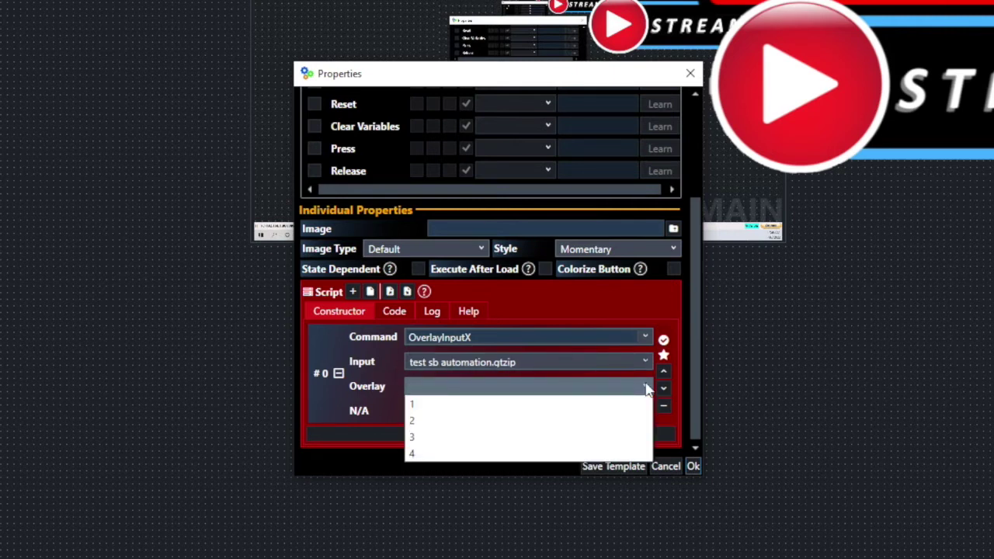
left_click(437, 439)
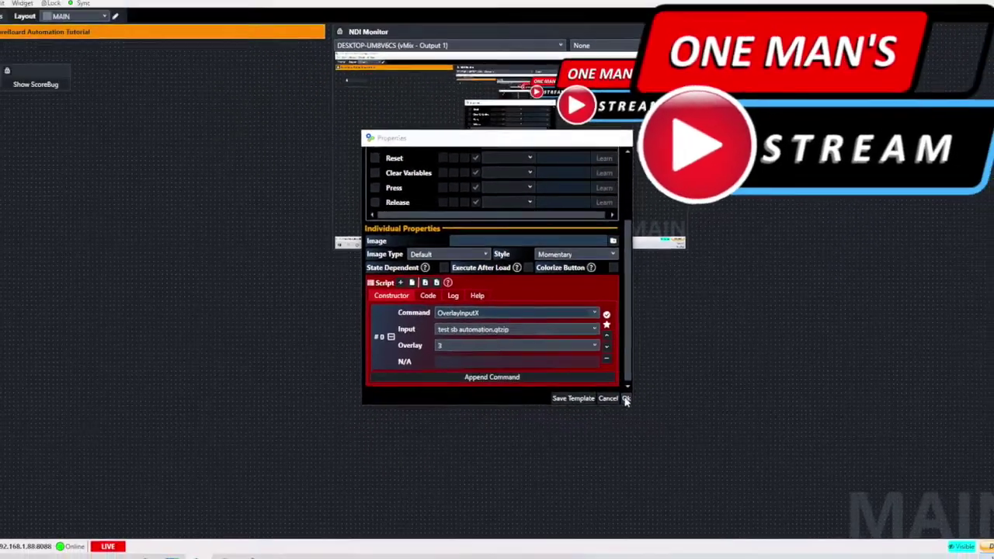
left_click(626, 398)
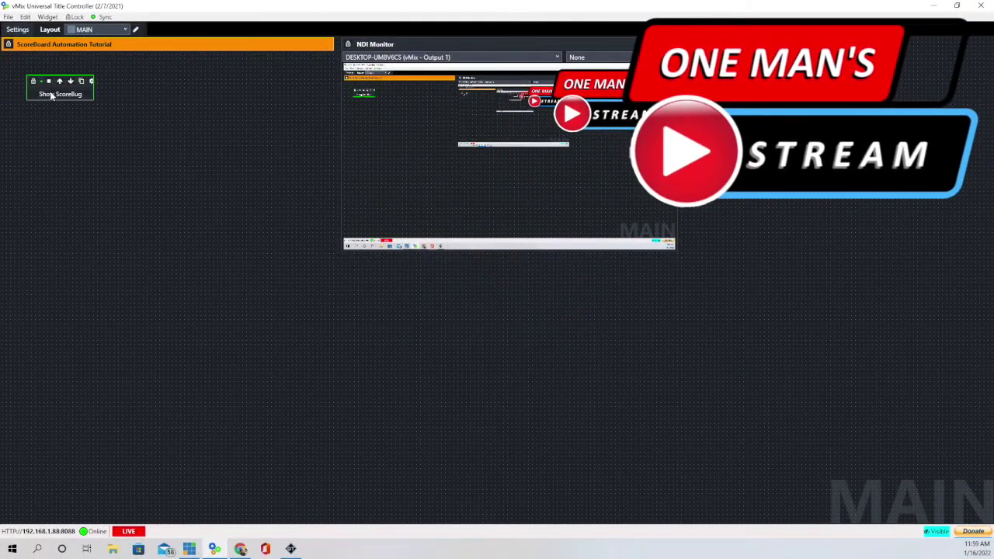
- Test the Show ScoreBug button by toggling the overlay, and widen and move the button directly under the ScoreBoard Automation Tutorial header
left_click(52, 95)
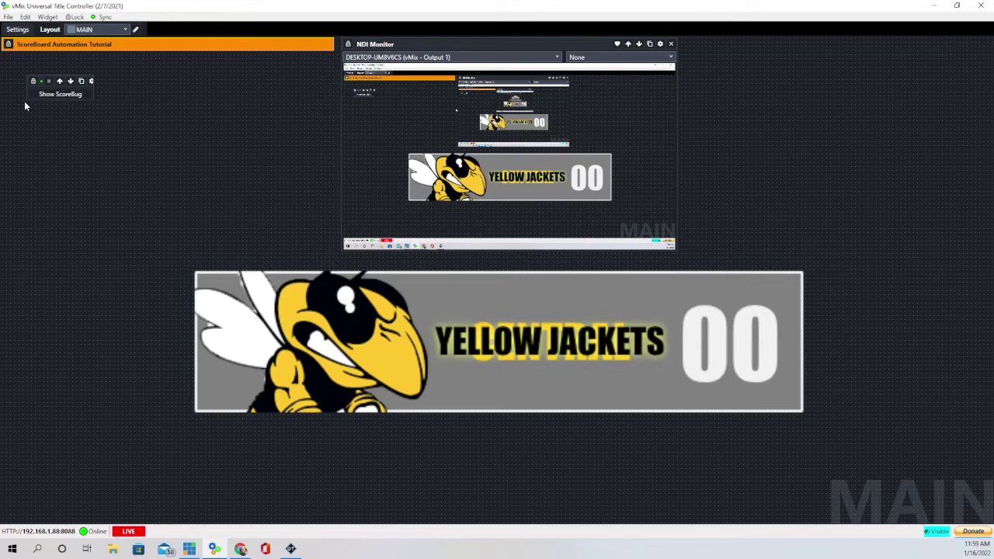
left_click(52, 98)
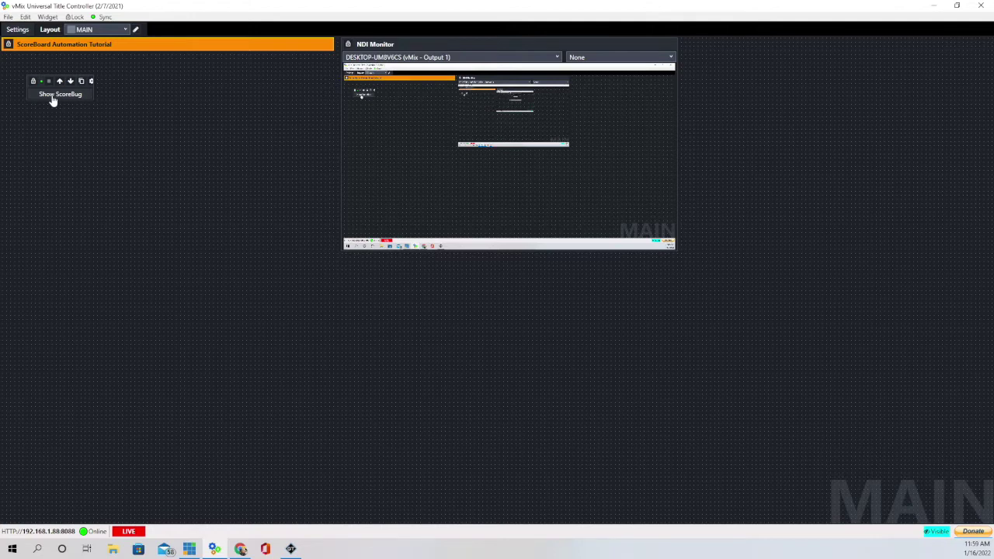
left_click(52, 99)
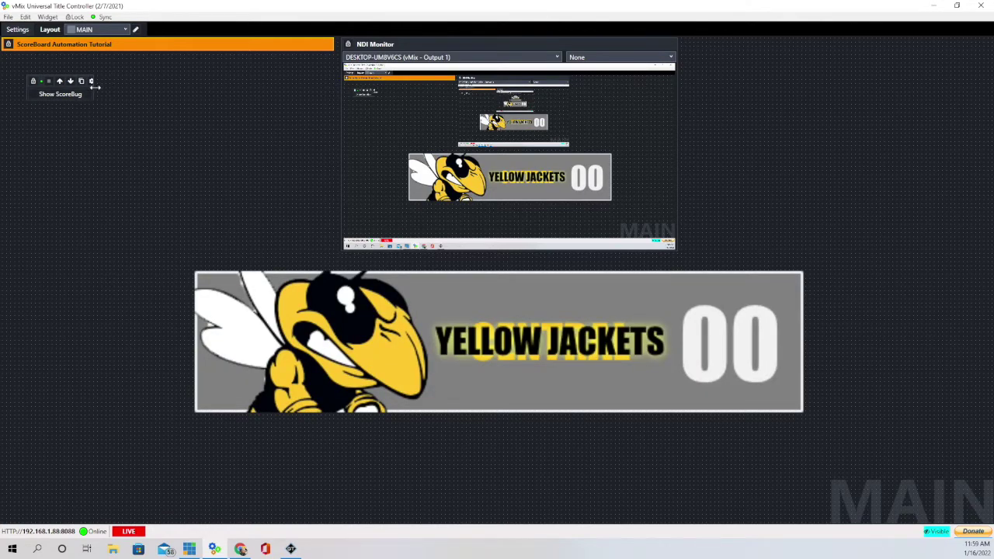
left_click_drag(94, 88, 38, 67)
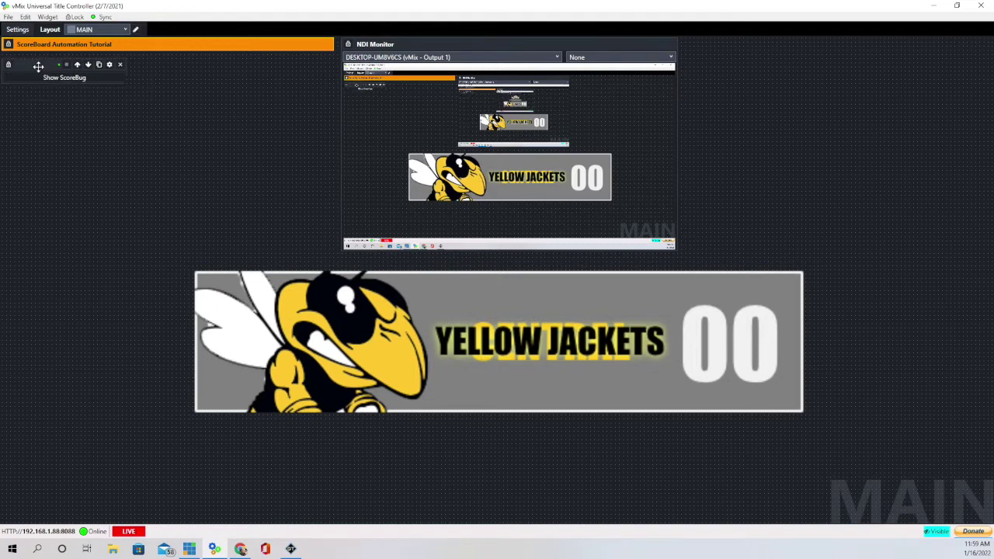
- Add a Score widget to the layout and set its style to Basketball
left_click(48, 17)
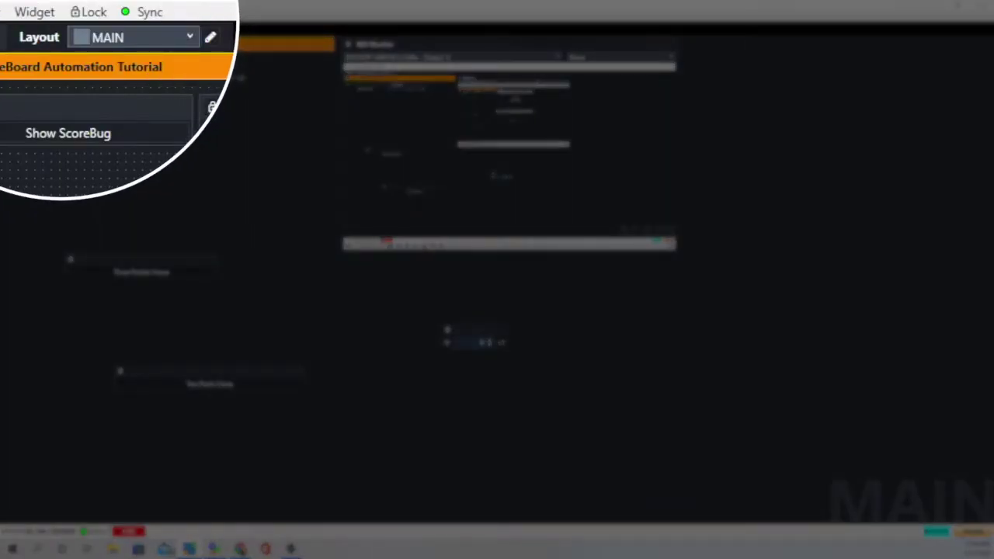
left_click(36, 12)
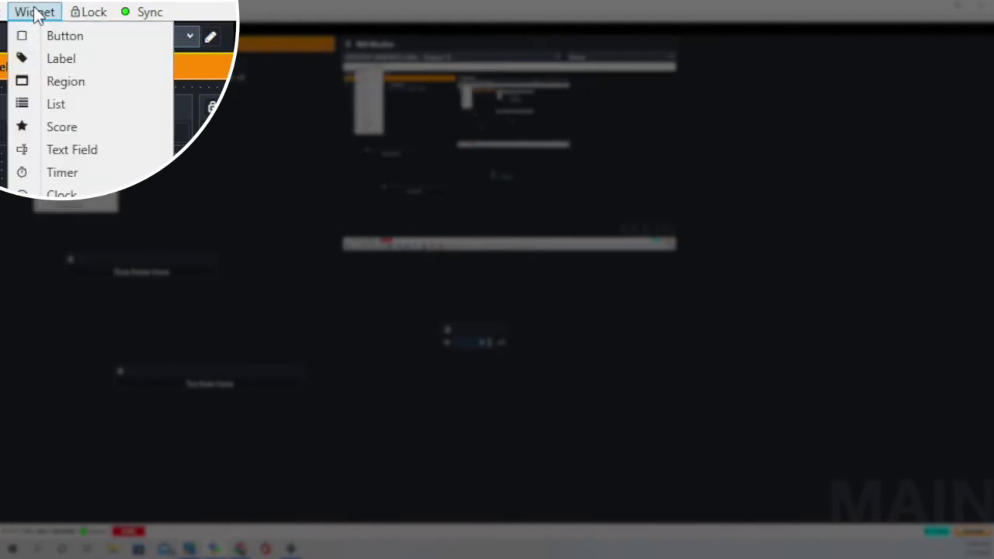
left_click(62, 128)
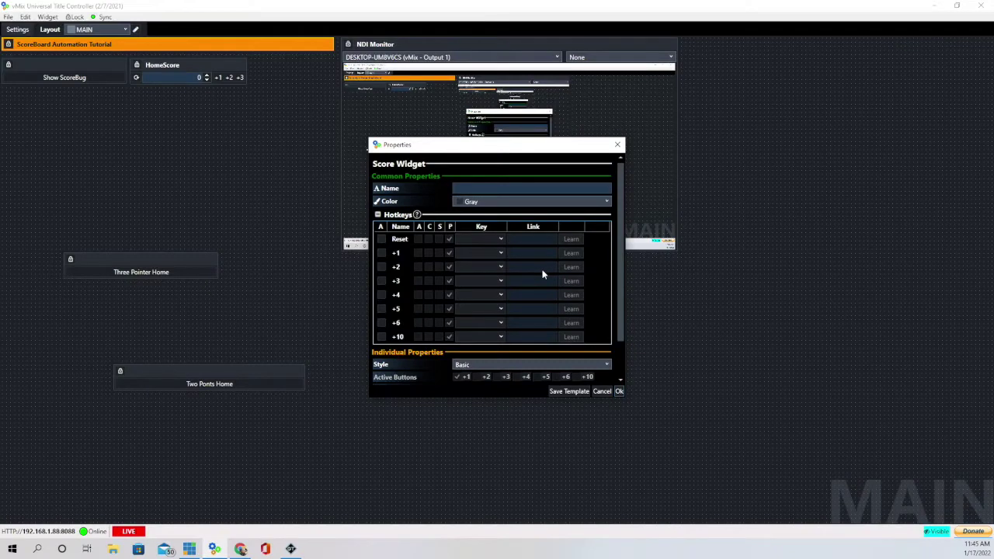
scroll(542, 273, "down", 2)
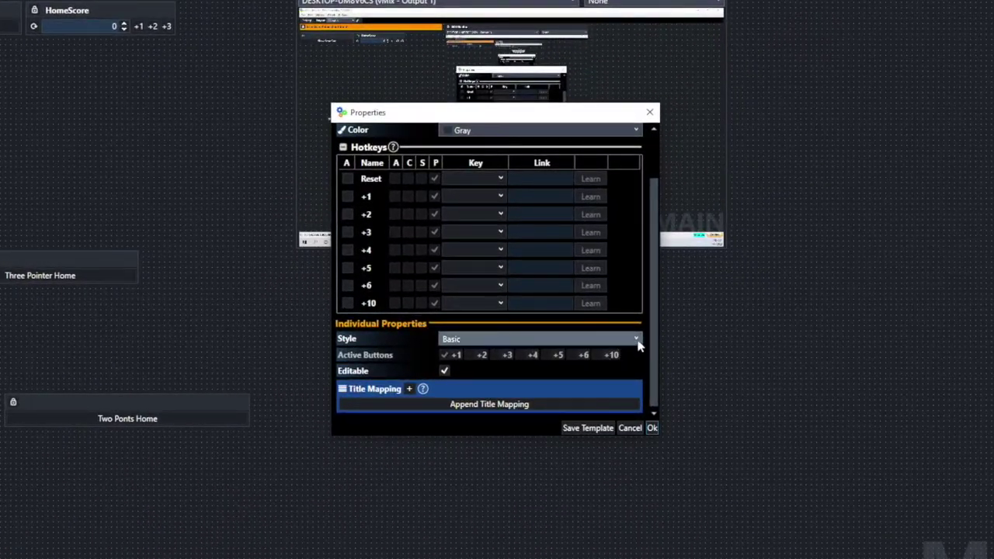
left_click(637, 342)
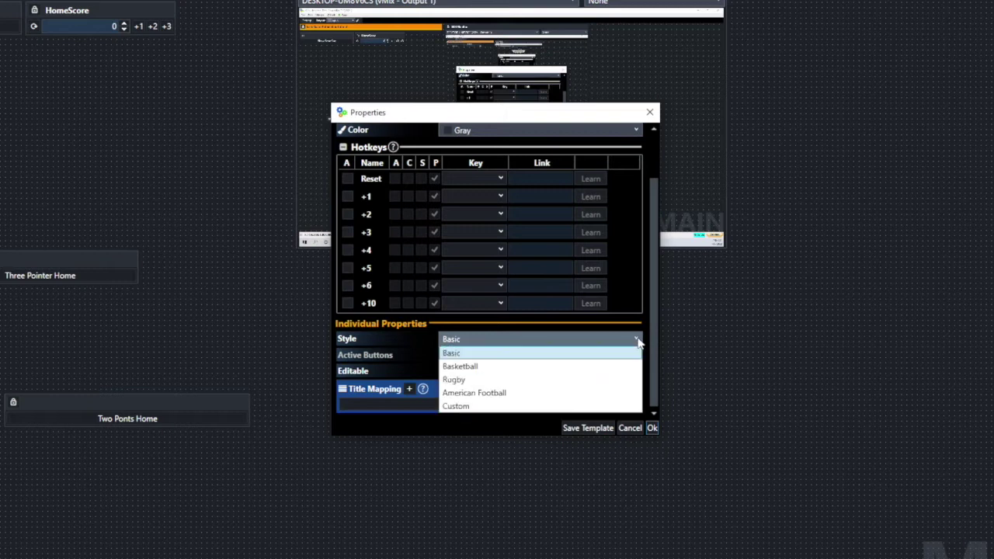
left_click(480, 367)
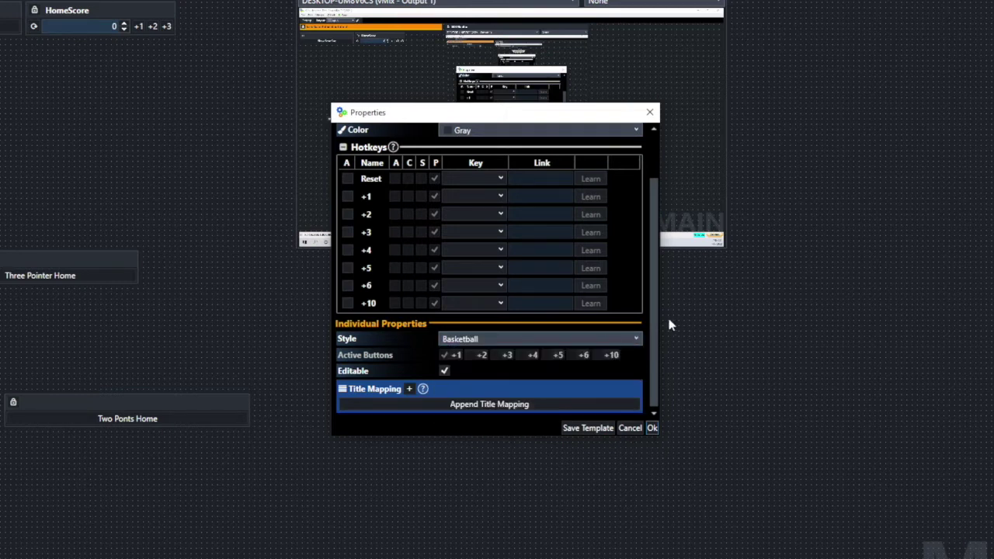
- Add a title mapping to the Score widget linking input test sb automation.gtzip to the title HomeScore.Text
left_click(410, 390)
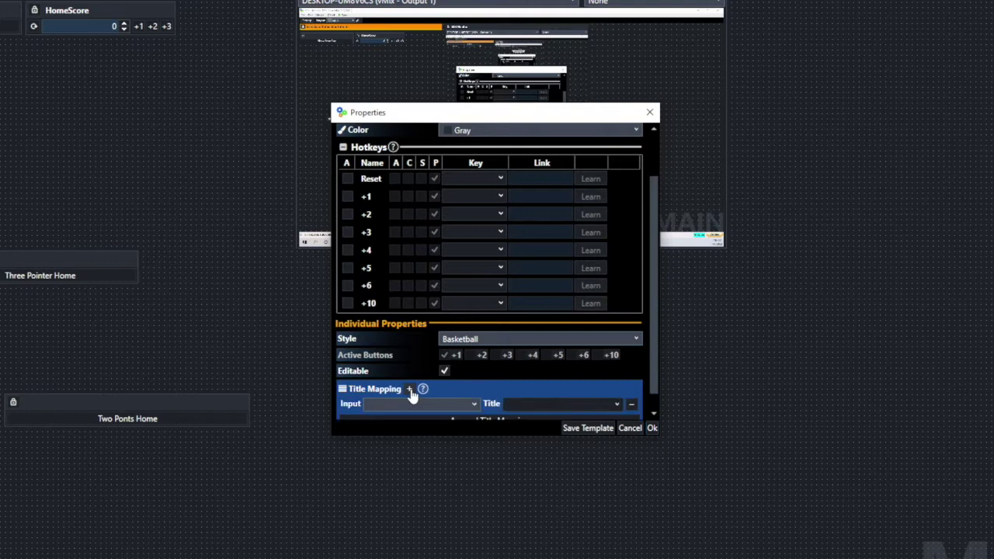
scroll(654, 243, "down", 1)
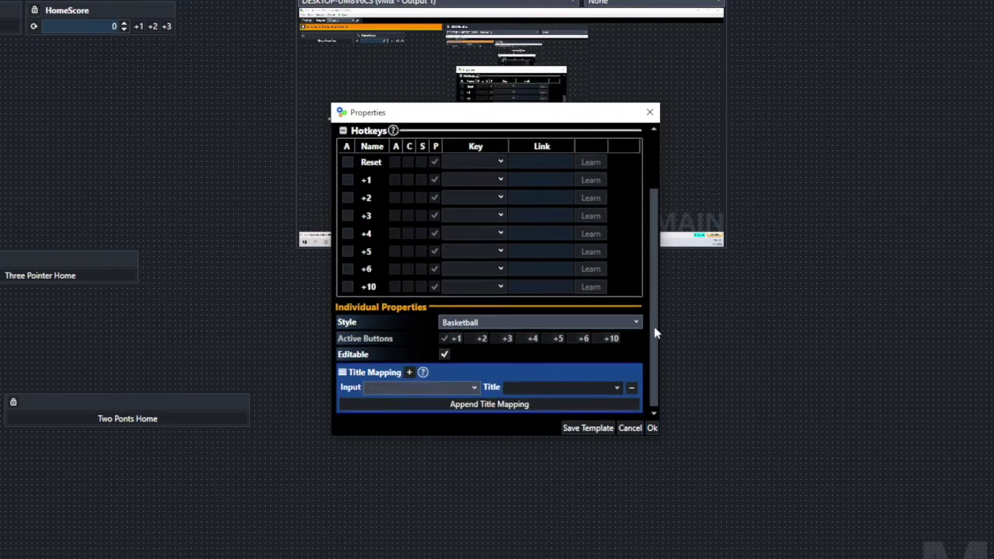
left_click(473, 386)
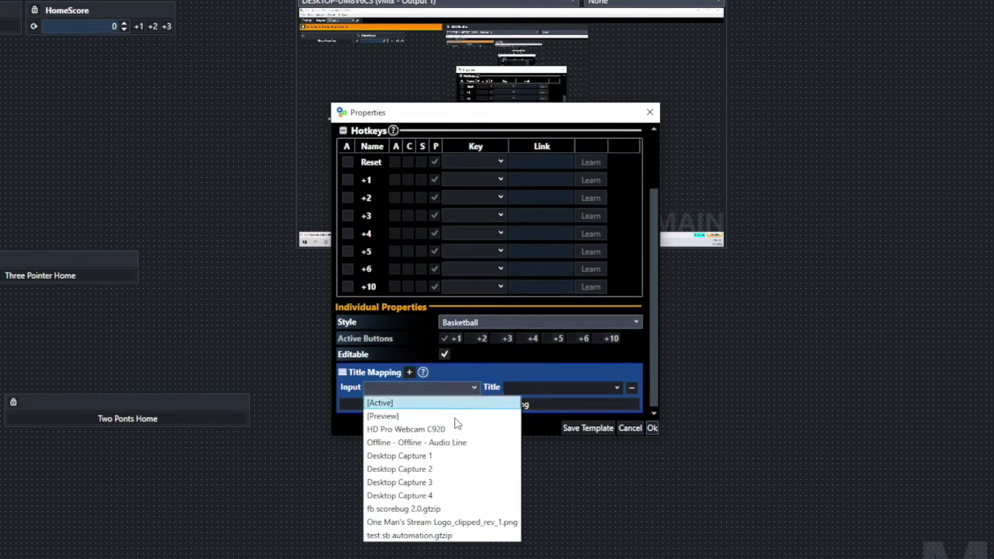
left_click(410, 536)
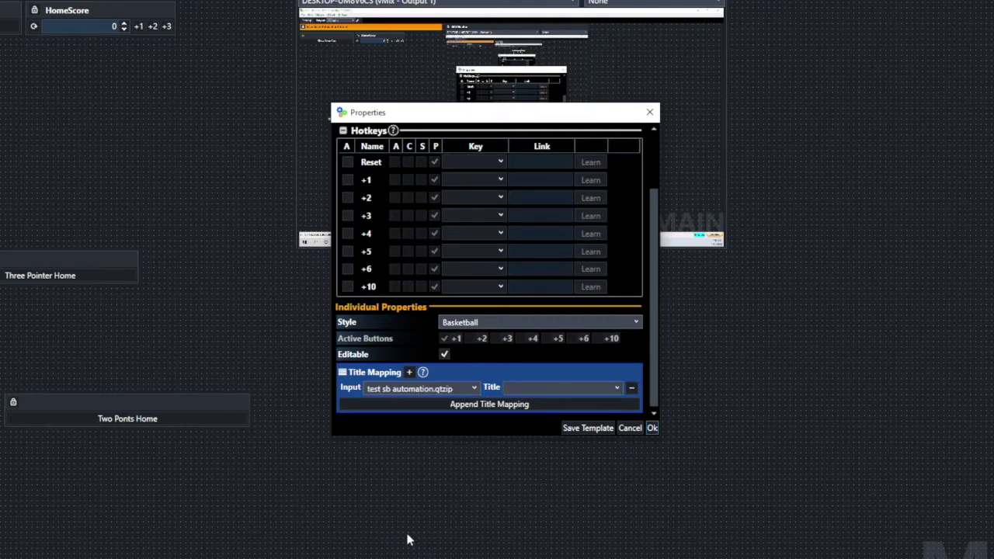
left_click(618, 386)
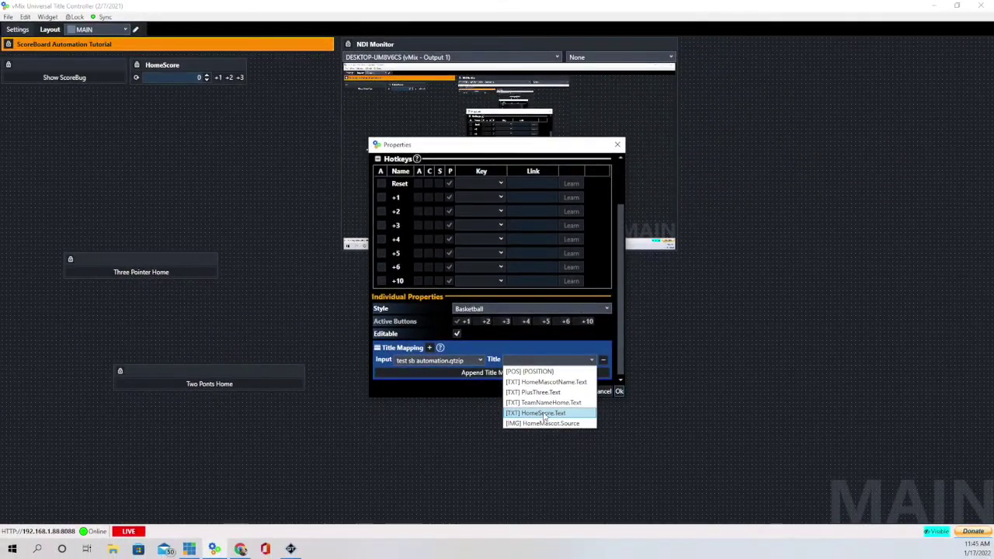
left_click(544, 414)
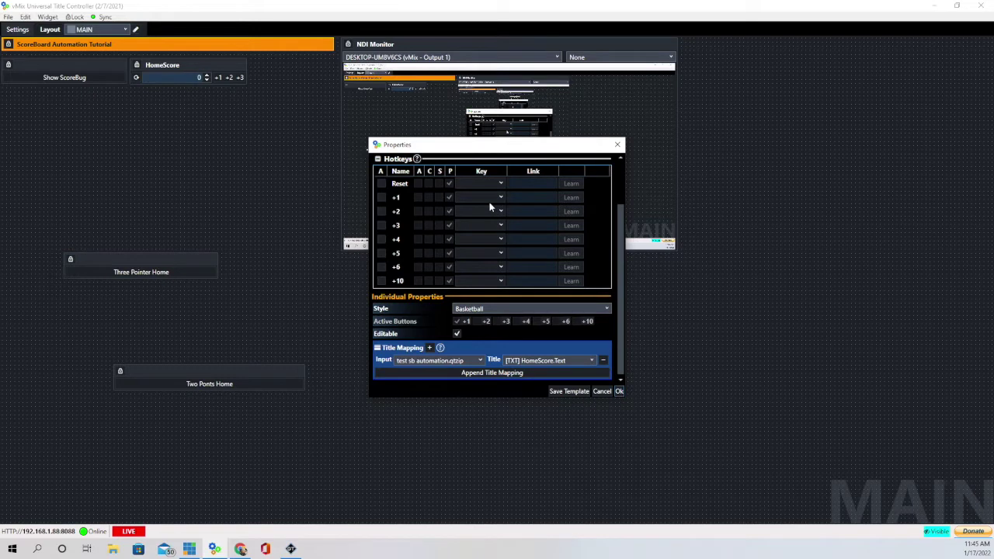
scroll(619, 228, "up", 3)
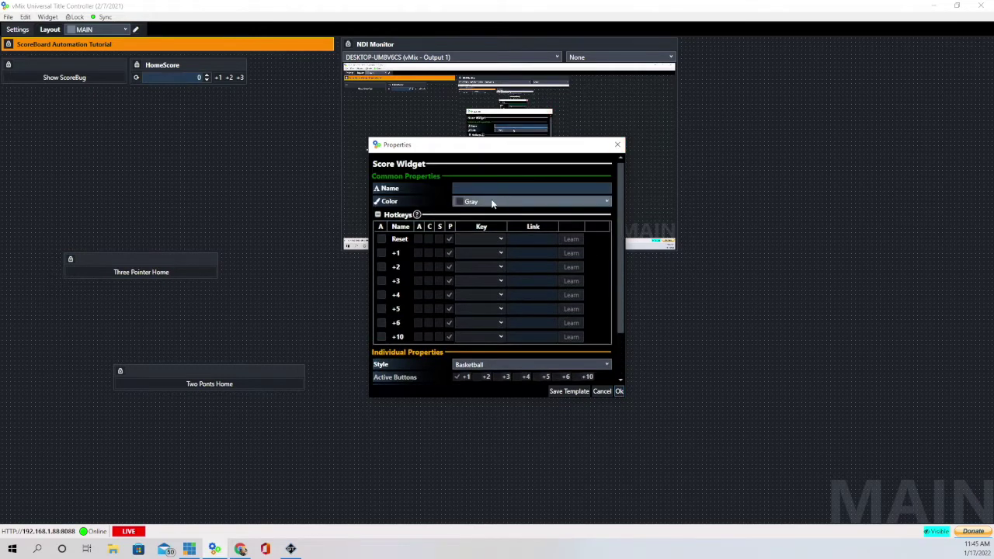
- Name the Score widget HomeScore and accept its properties
left_click(467, 187)
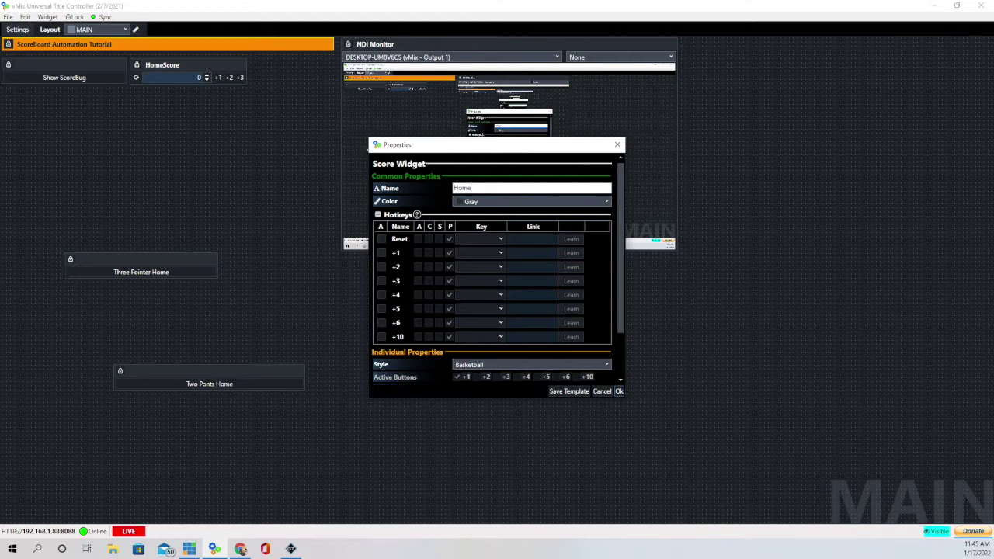
type("HomeScore")
left_click(618, 390)
- Test the HomeScore widget by adding 3, 2 and 1 points to the home score
left_click(229, 78)
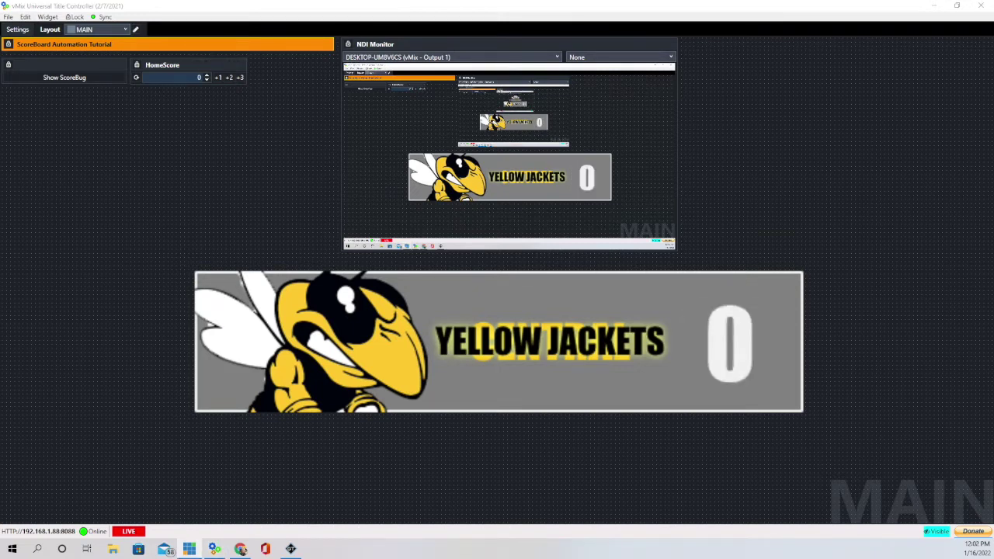
left_click(240, 78)
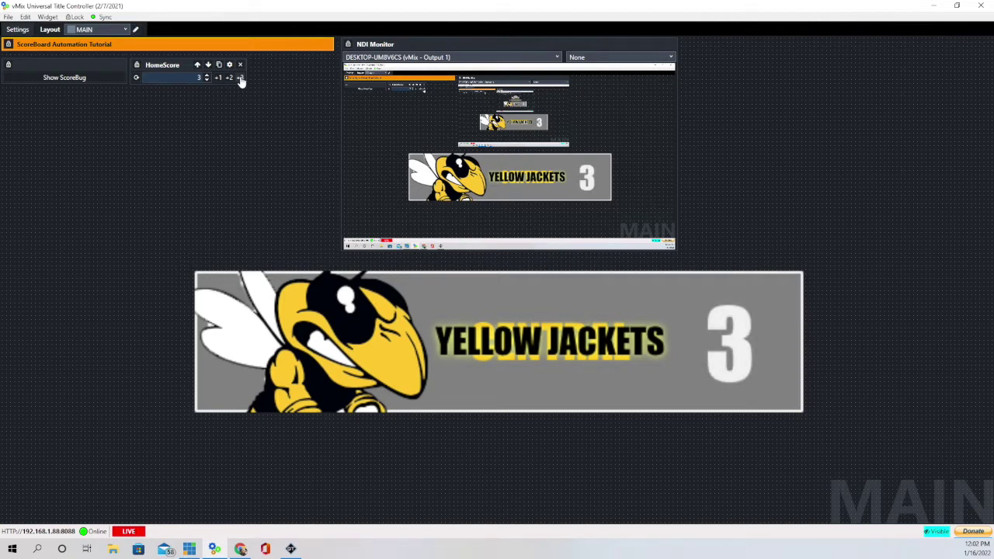
left_click(229, 79)
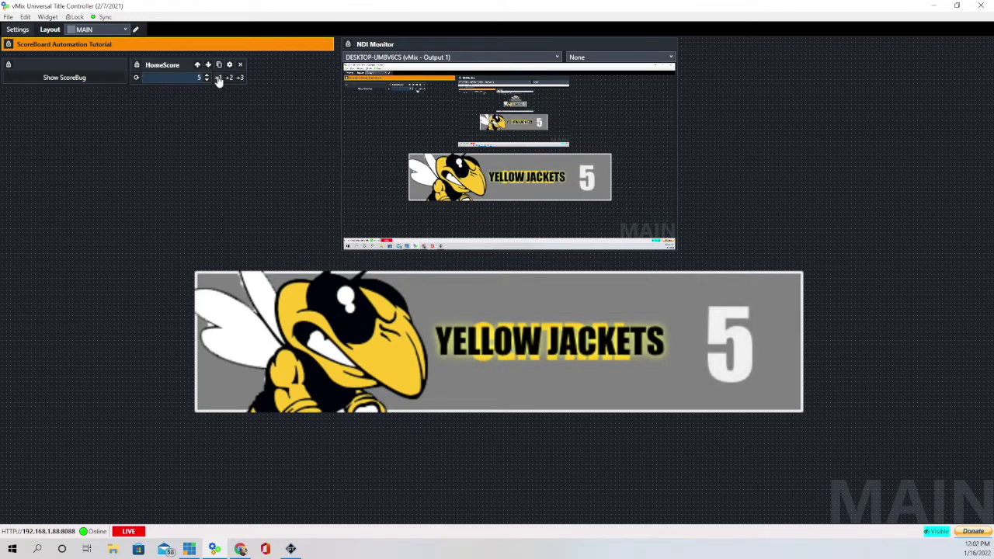
left_click(219, 80)
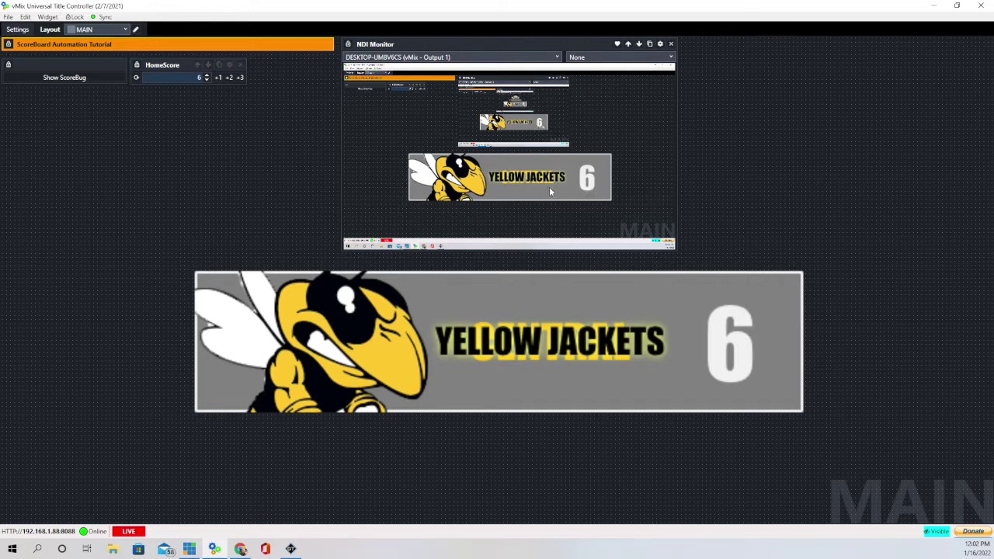
- Activate the +3 hotkey in the HomeScore widget's properties, link it to Add3Home, and accept the properties
left_click(230, 66)
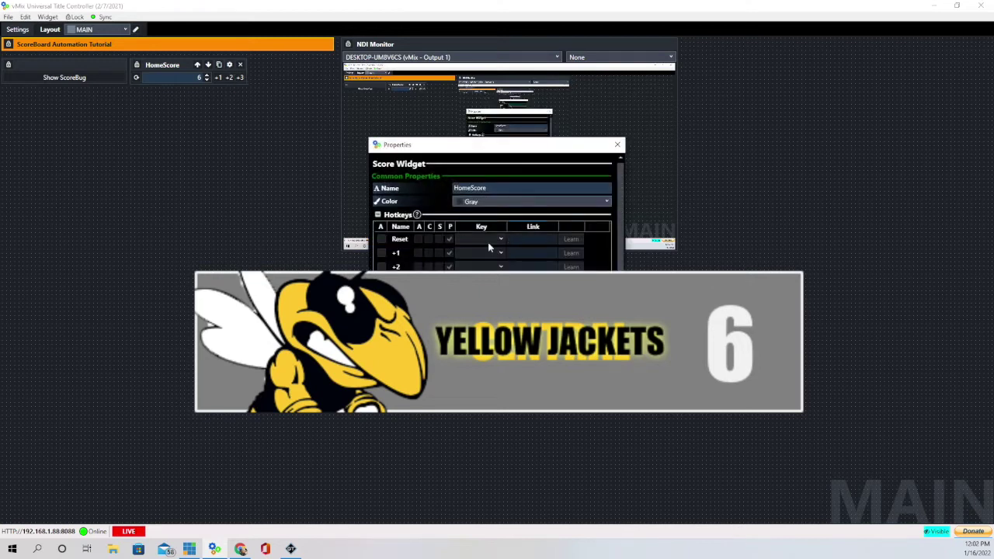
left_click(382, 253)
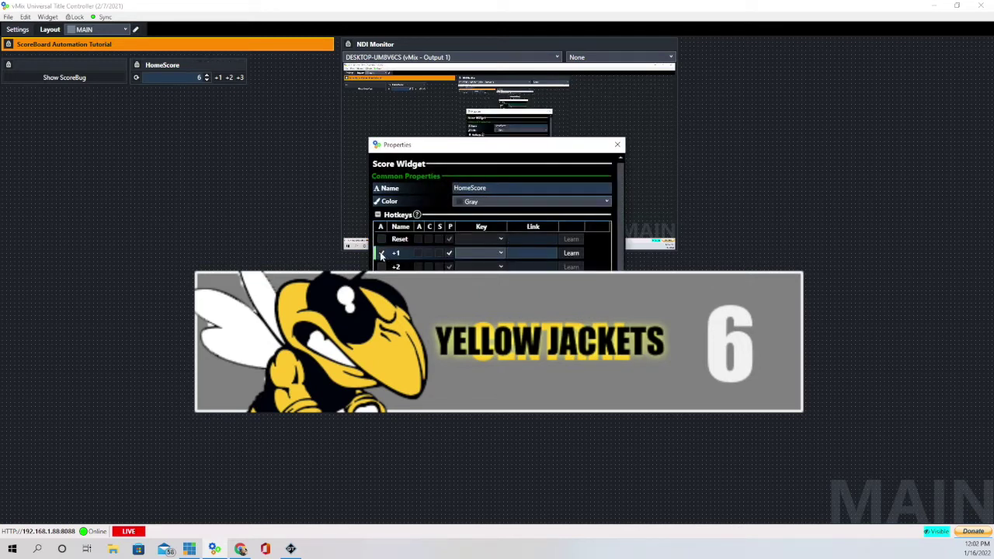
left_click(381, 253)
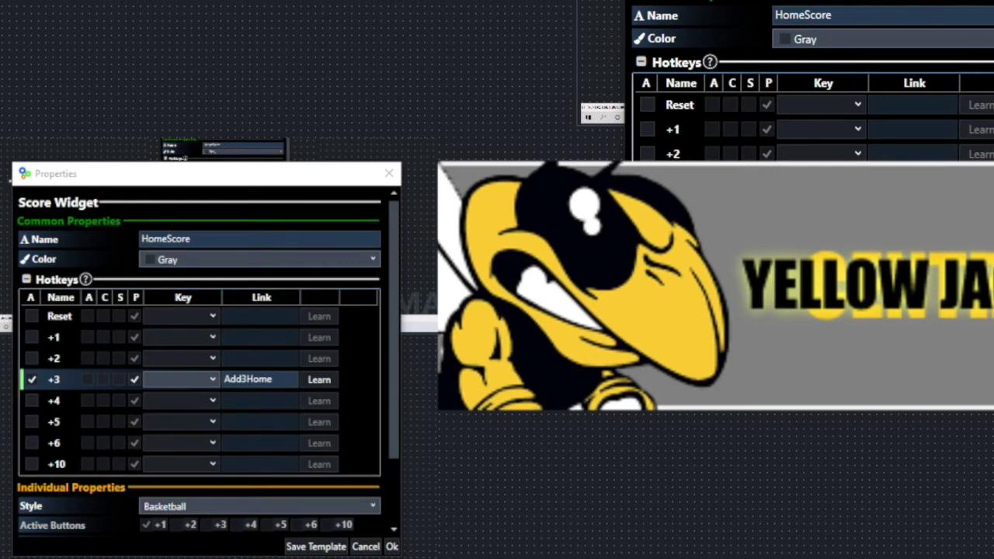
left_click(251, 380)
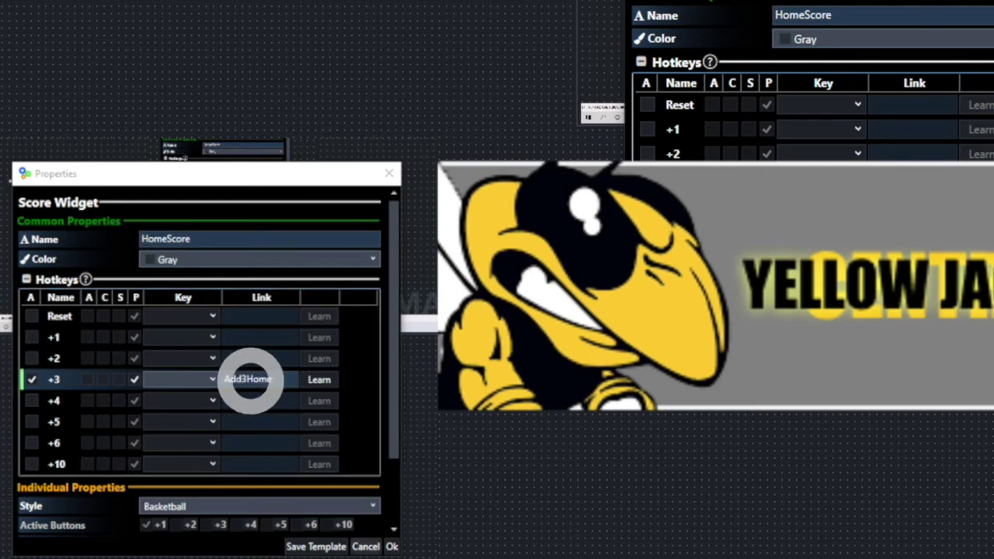
left_click(393, 547)
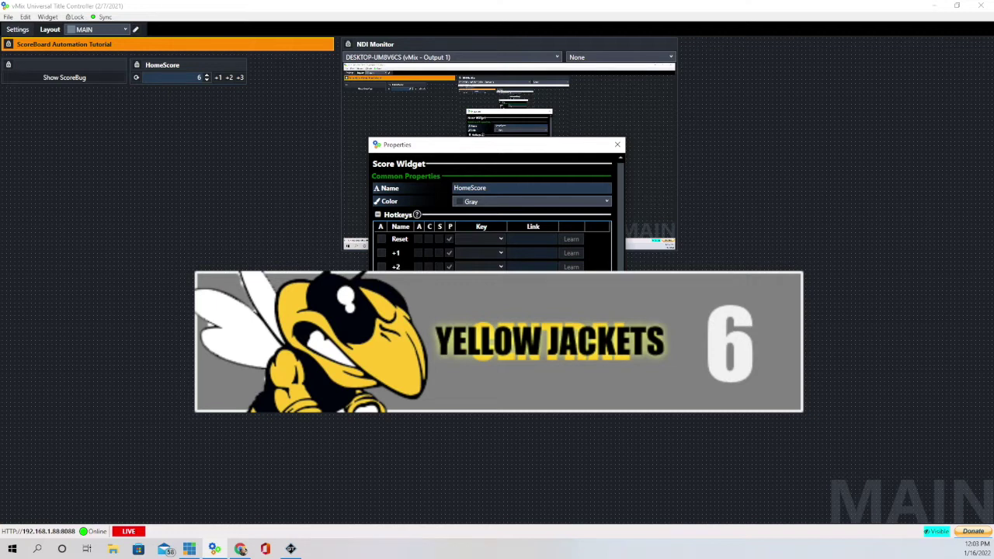
key("Escape")
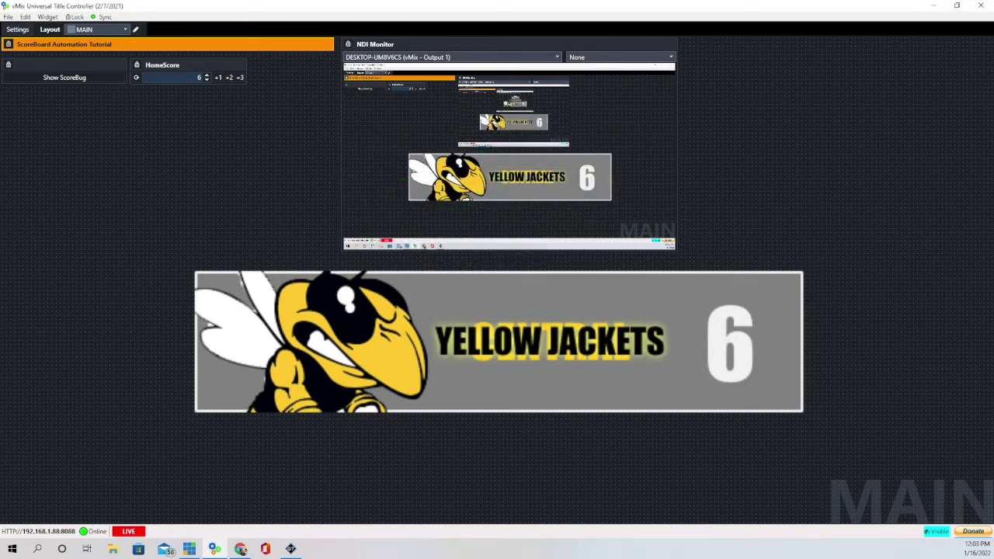
- Add a Button widget to the layout and name it Three Pointer
left_click(48, 17)
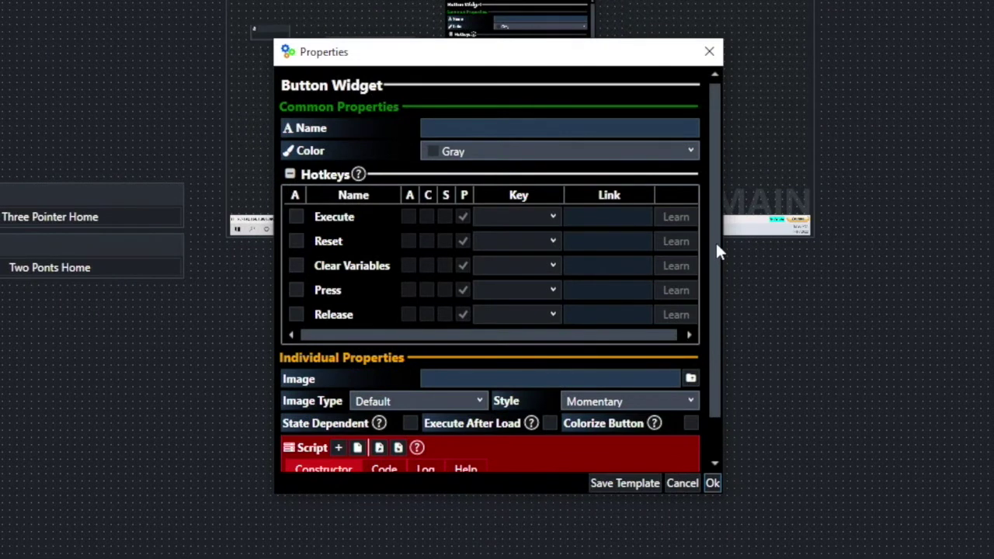
left_click_drag(716, 243, 716, 326)
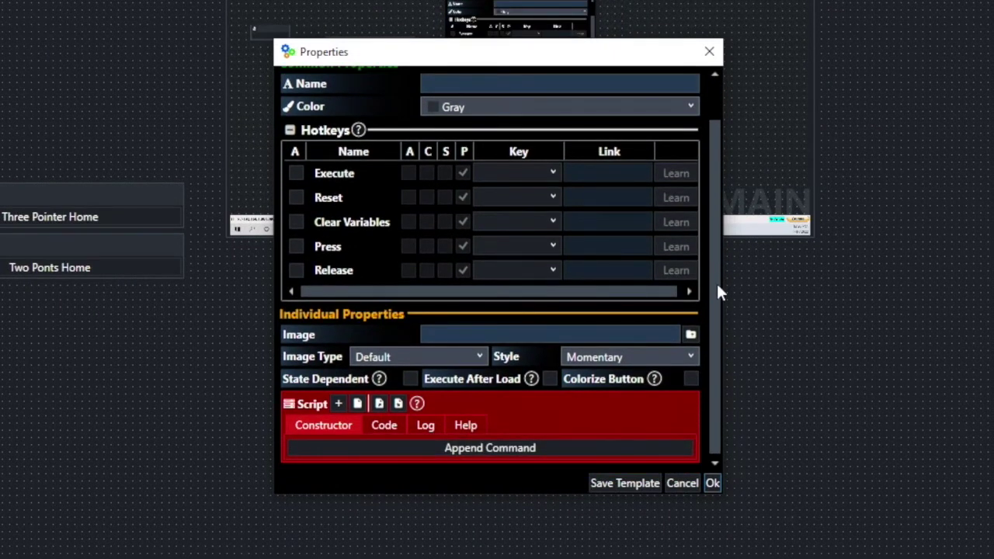
left_click_drag(717, 291, 717, 220)
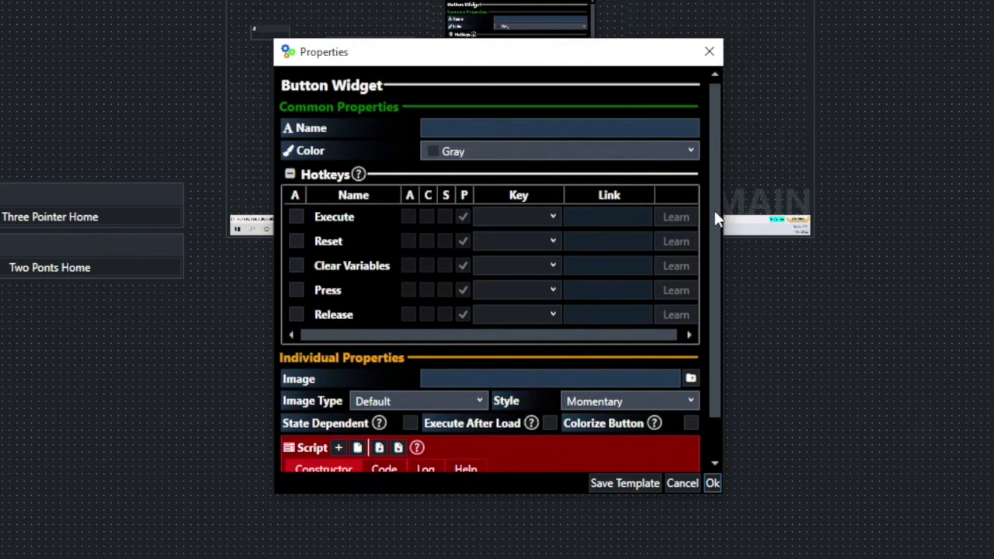
type("Three Pointer")
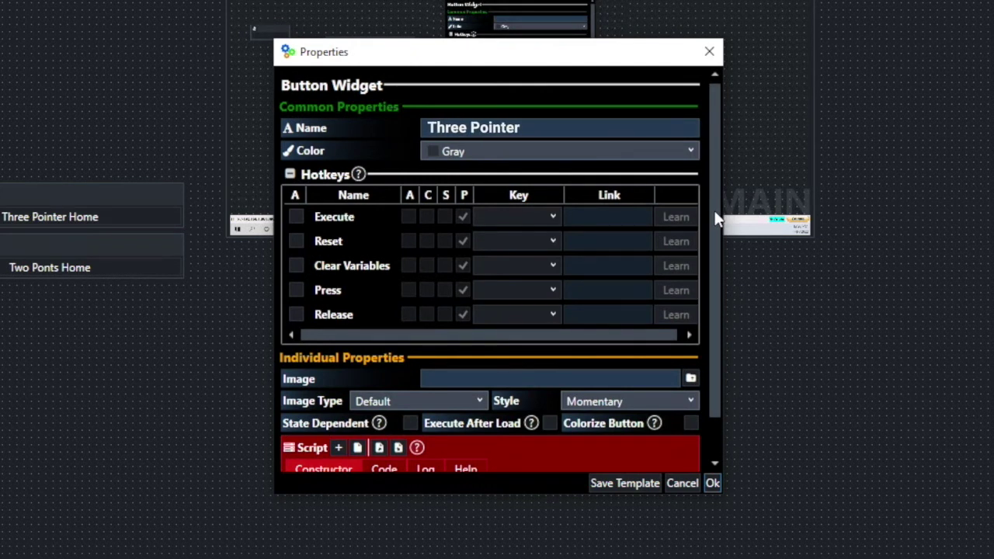
- Add an ExecLink command with the link Add3Home to the Three Pointer button's script
left_click_drag(717, 220, 704, 311)
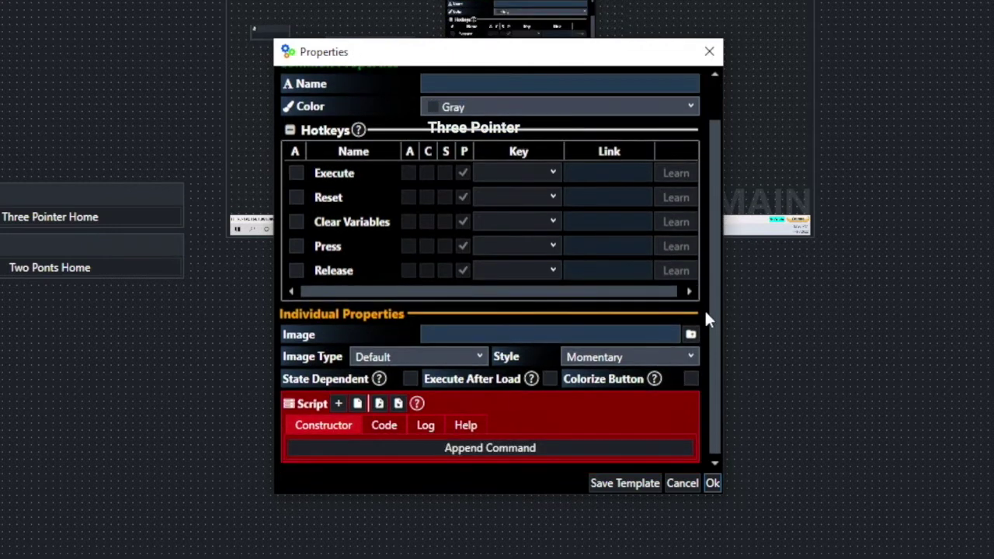
left_click(337, 405)
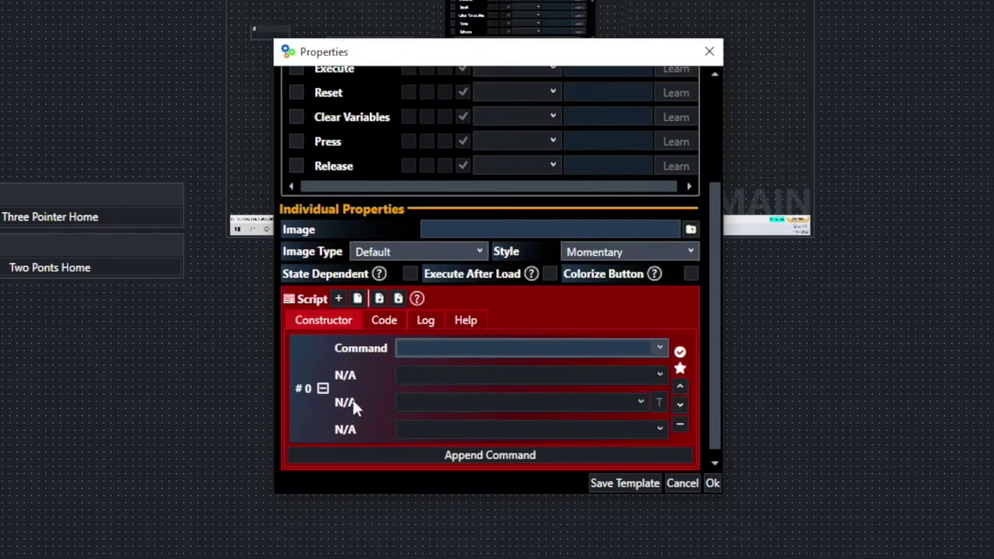
left_click(662, 348)
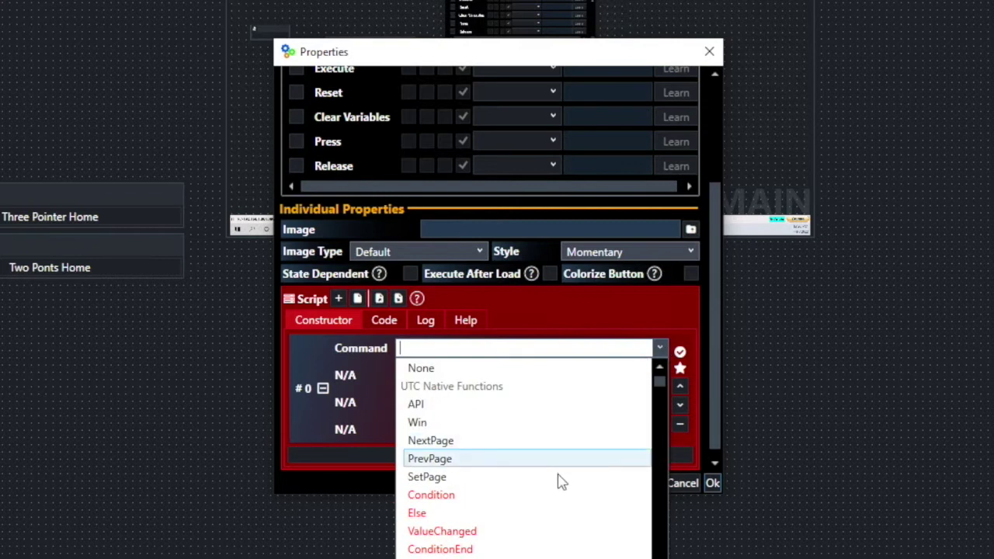
scroll(553, 489, "down", 6)
scroll(551, 498, "up", 6)
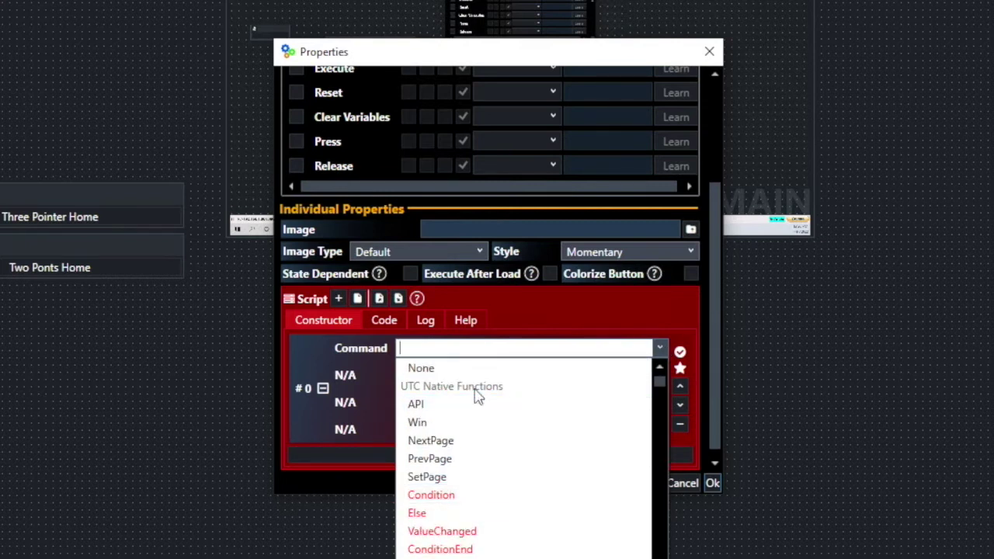
left_click(483, 556)
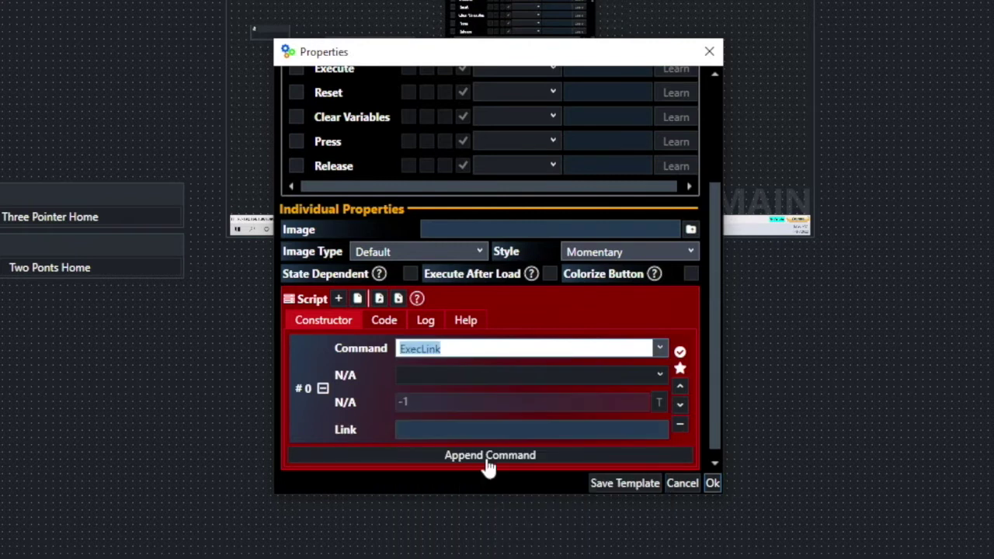
left_click(437, 431)
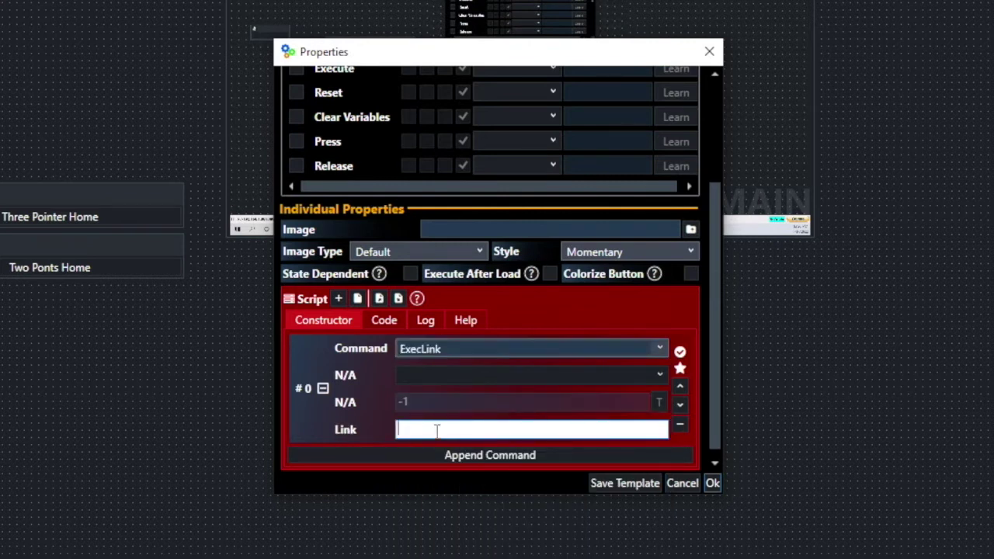
type("Add3Home")
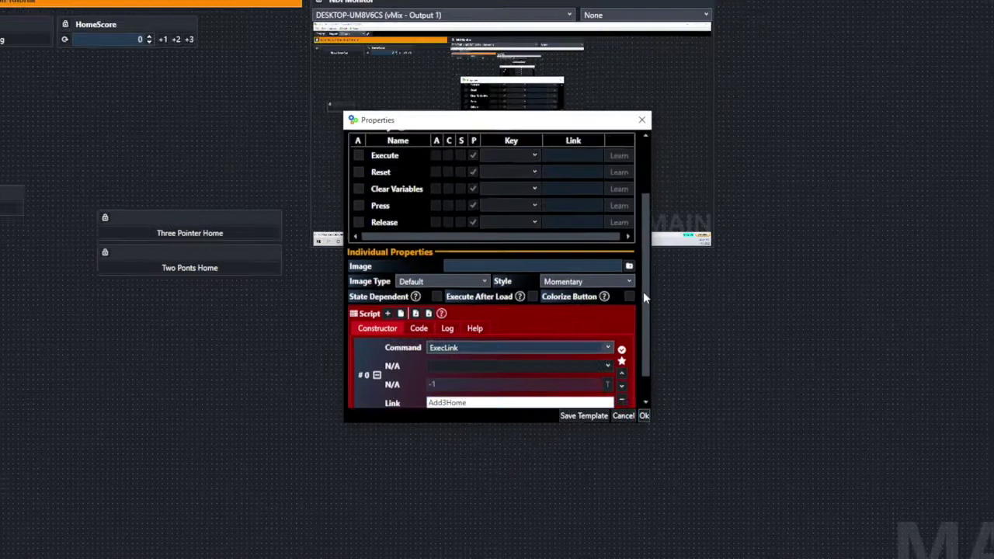
scroll(643, 291, "up", 10)
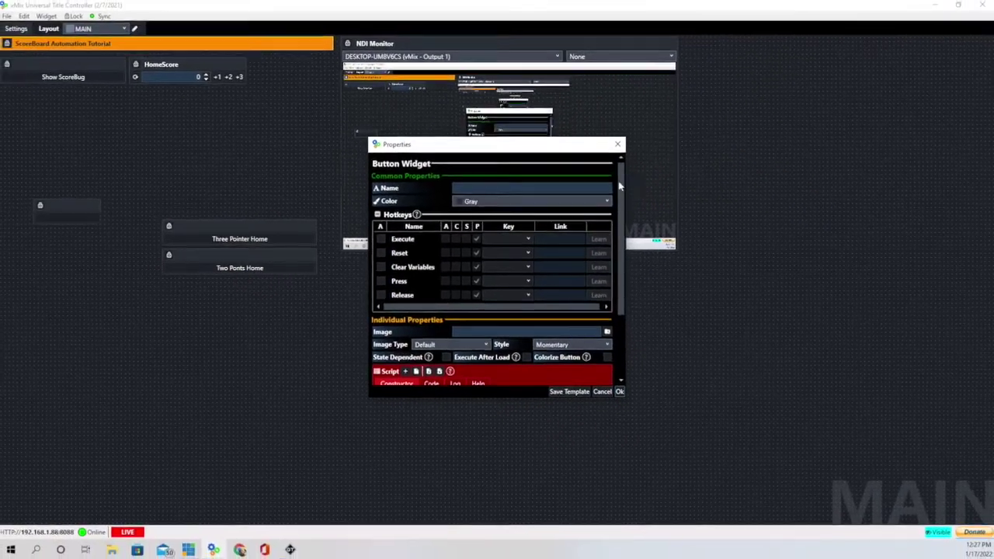
left_click(458, 170)
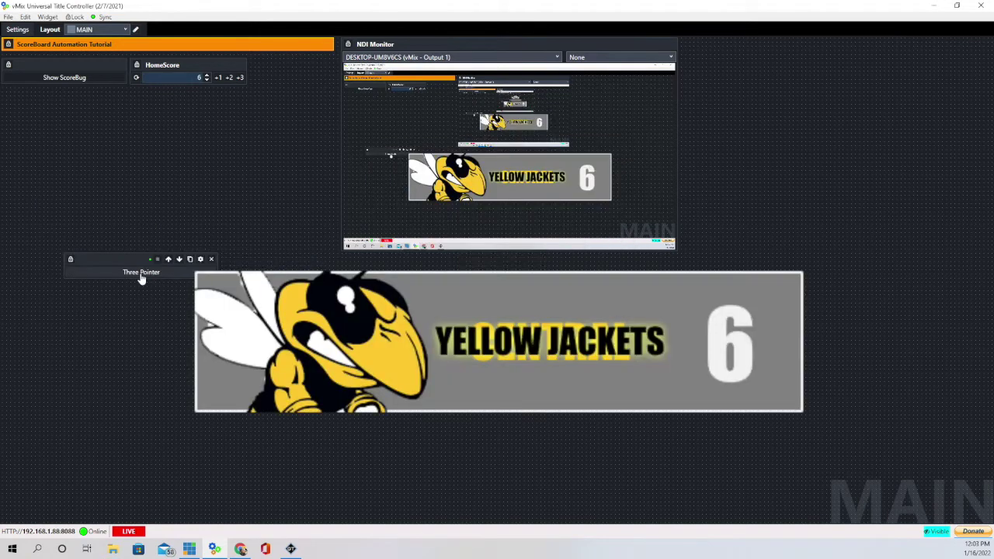
- Test the Three Pointer button by running it once, and check its properties
left_click(140, 273)
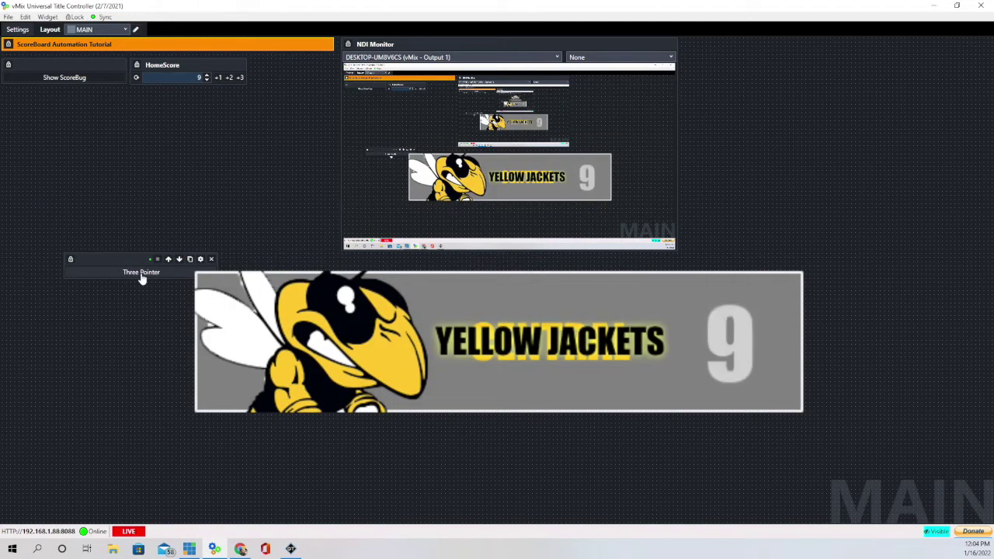
left_click(201, 260)
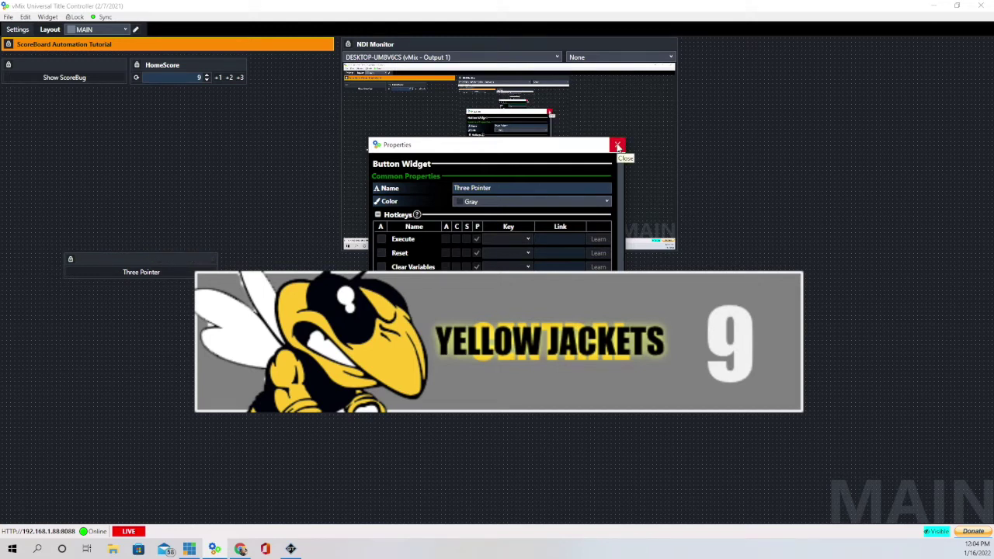
left_click(618, 146)
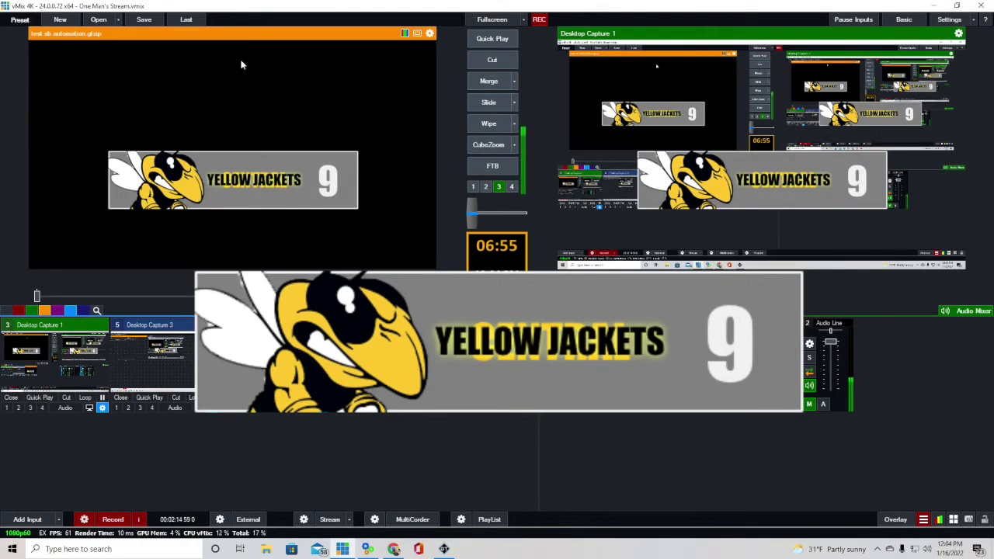
- Switch to vMix and open the Title Editor for the test sb automation.gtzip input
right_click(241, 64)
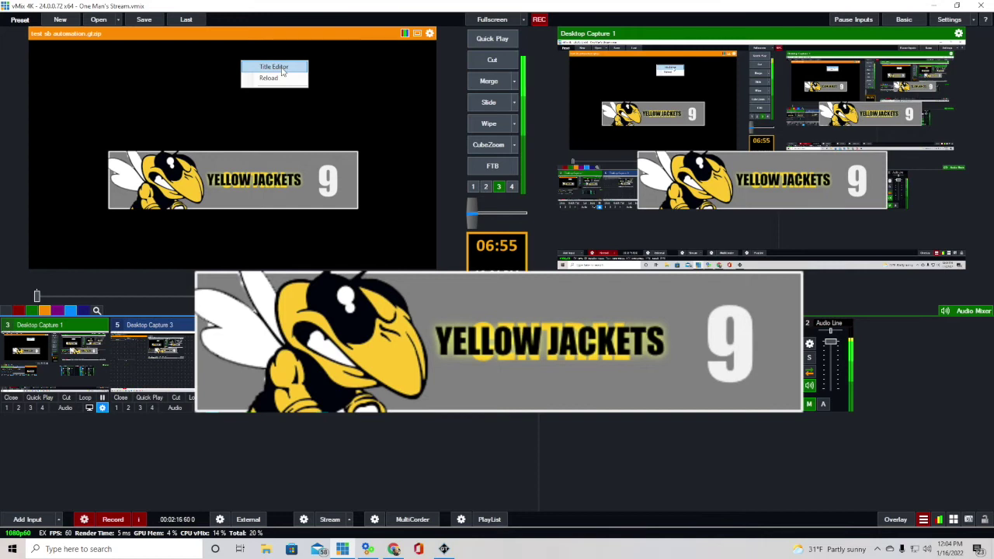
left_click(280, 70)
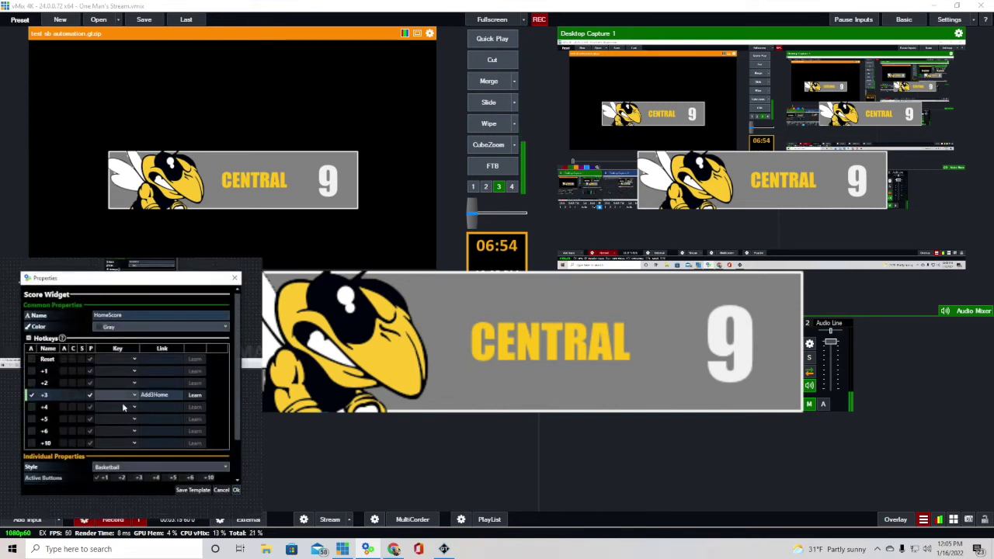
- Activate the +2 hotkey in the HomeScore widget's properties, link it to Add2Home, and accept the properties
left_click(31, 383)
left_click(155, 384)
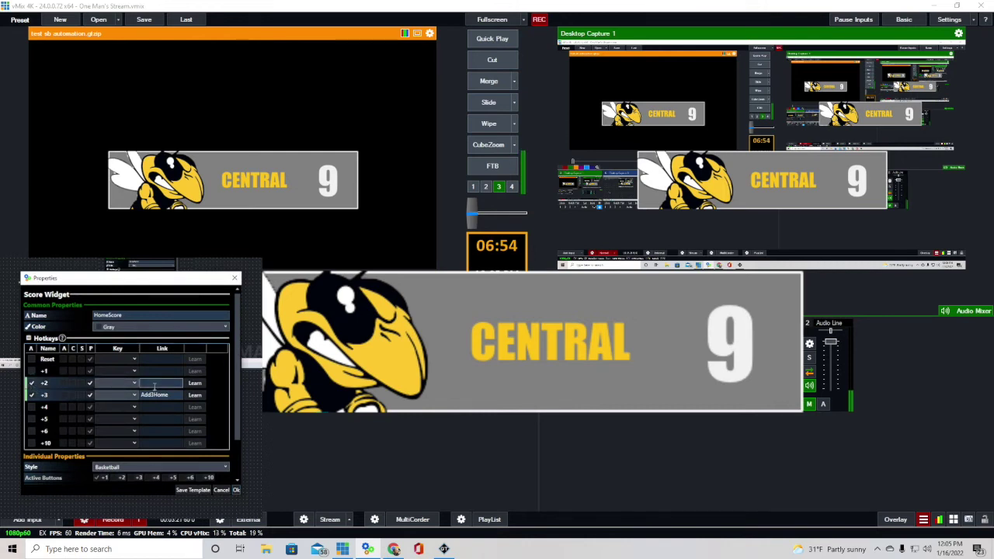
type("A")
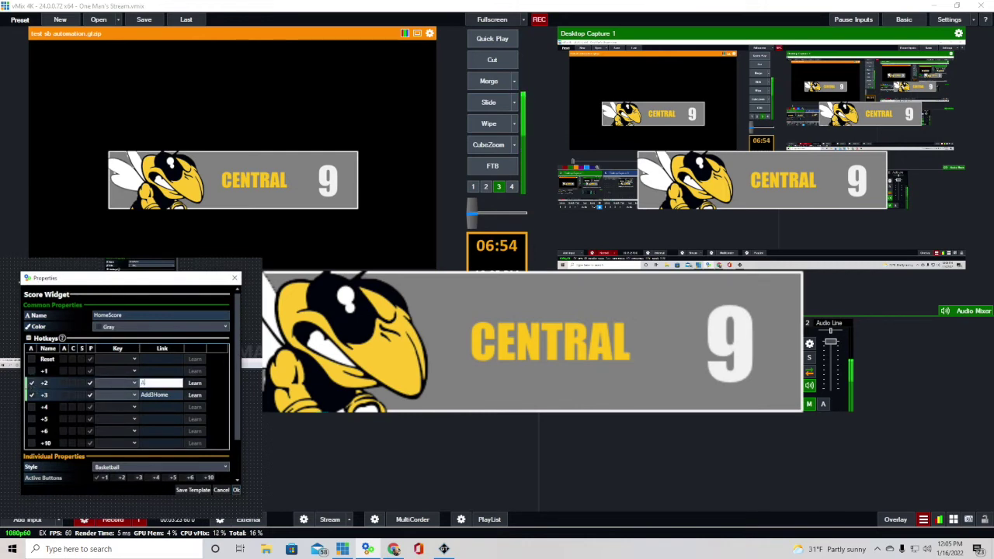
type("dd2Home")
left_click(236, 490)
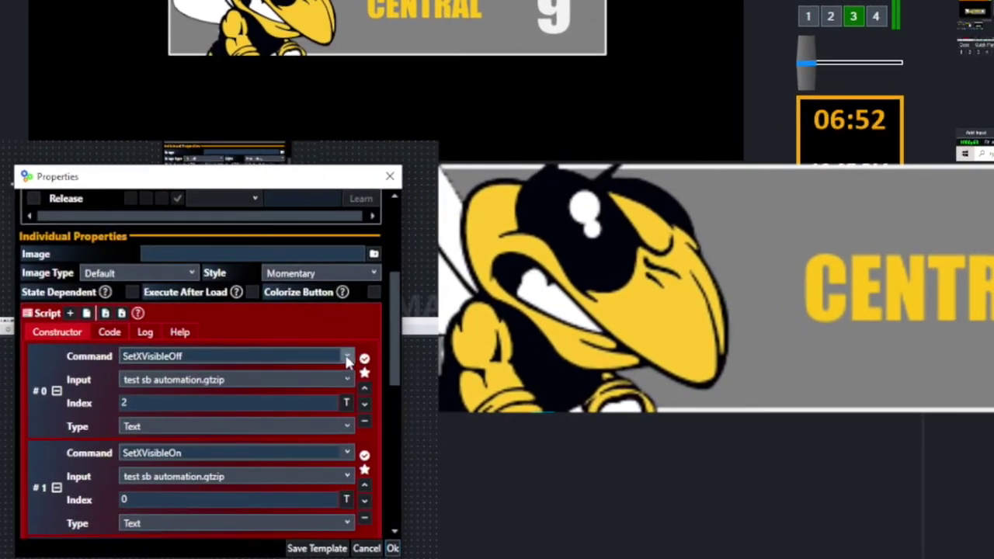
- Review the first two visibility commands in the Two Points Home button's script, checking their command, index and type options
left_click(347, 358)
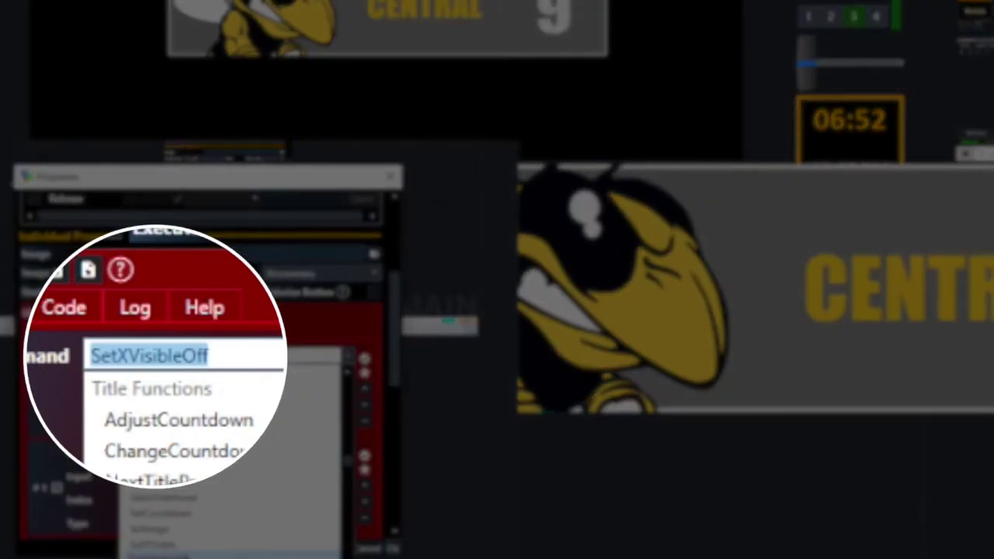
key("Escape")
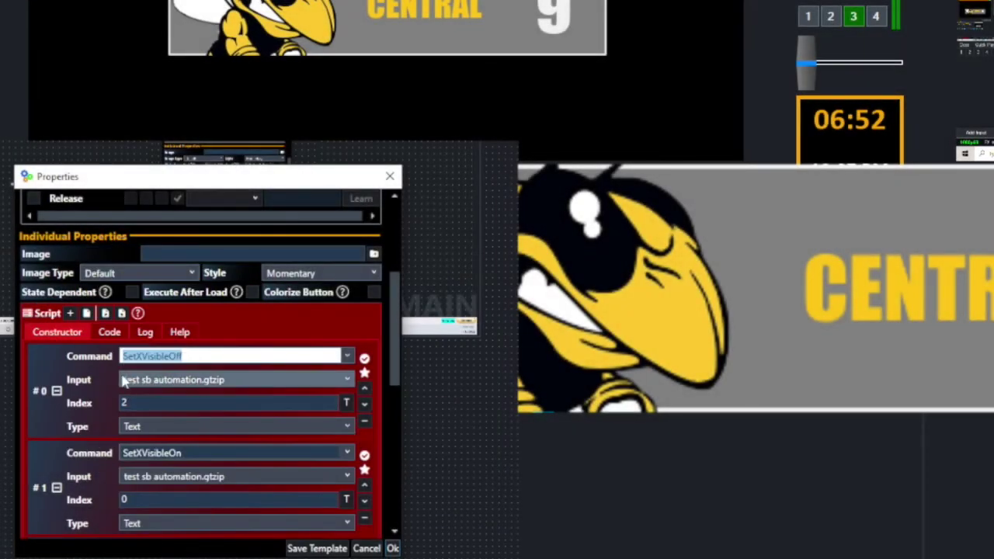
left_click(347, 405)
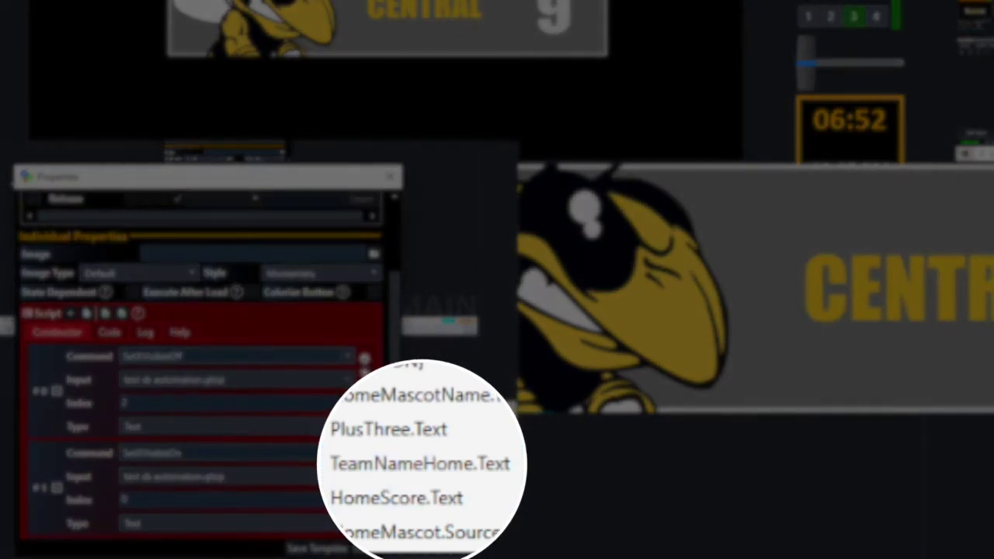
left_click(353, 433)
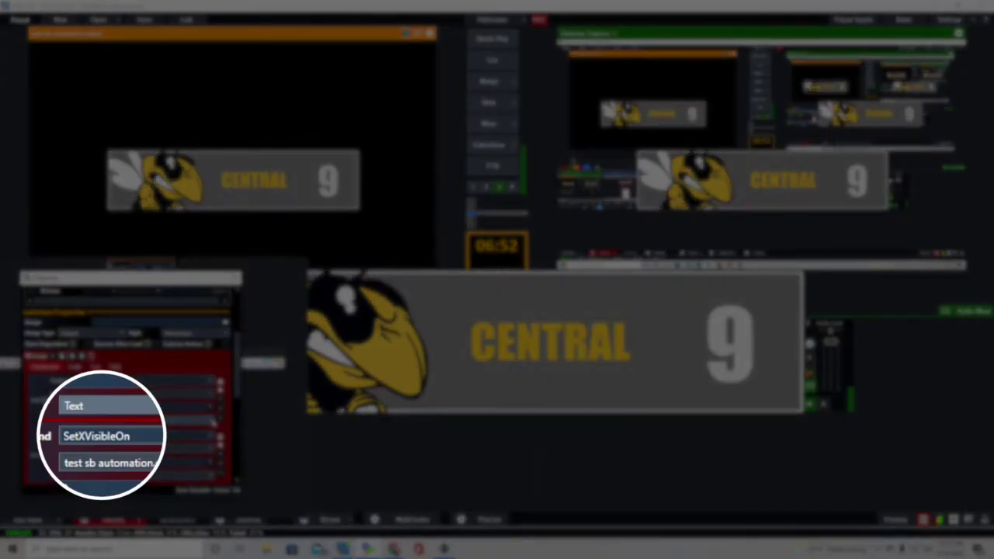
left_click(132, 420)
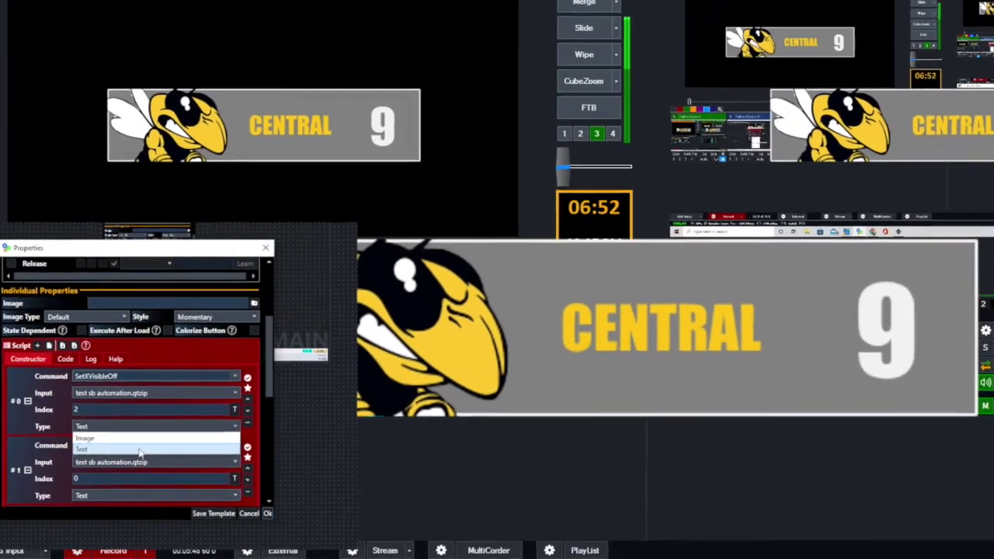
left_click(139, 450)
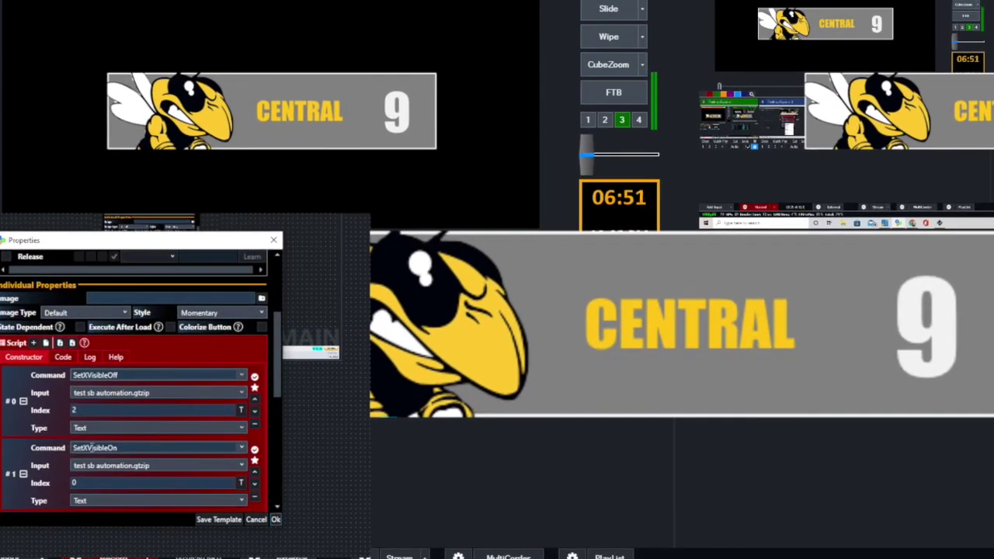
left_click(241, 483)
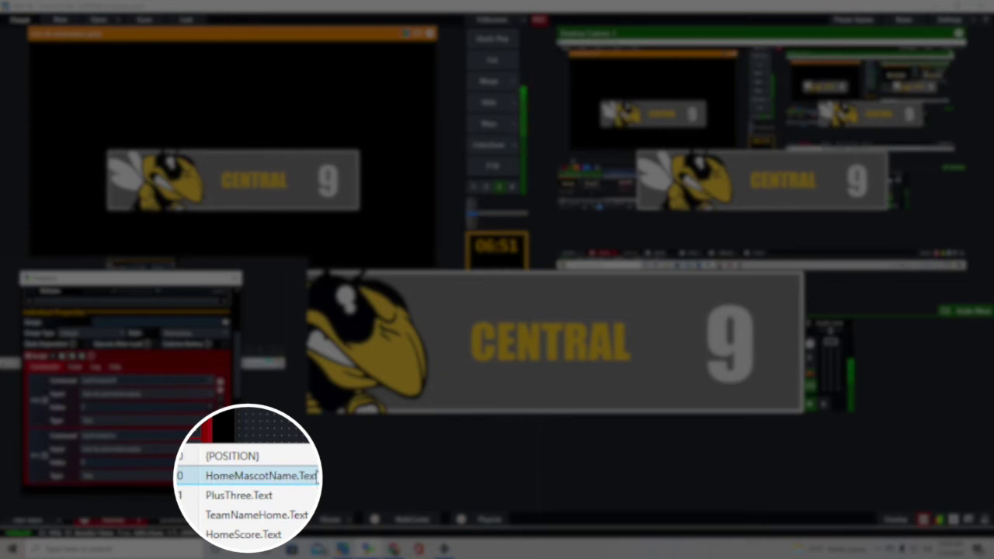
left_click(234, 479)
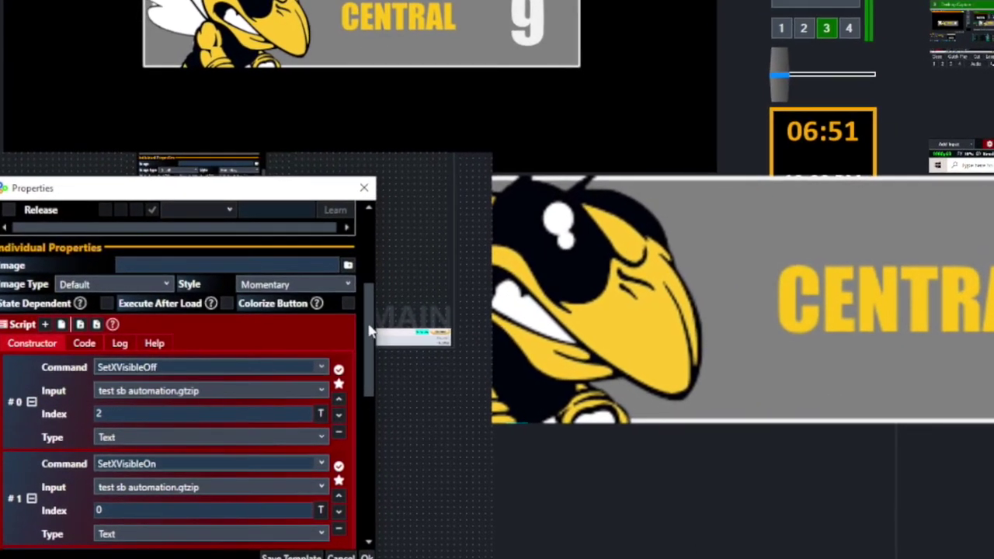
- Examine the timer, the second pair of visibility commands and the ExecLink command in the Two Points Home button's script
scroll(321, 363, "down", 3)
left_click_drag(373, 368, 372, 392)
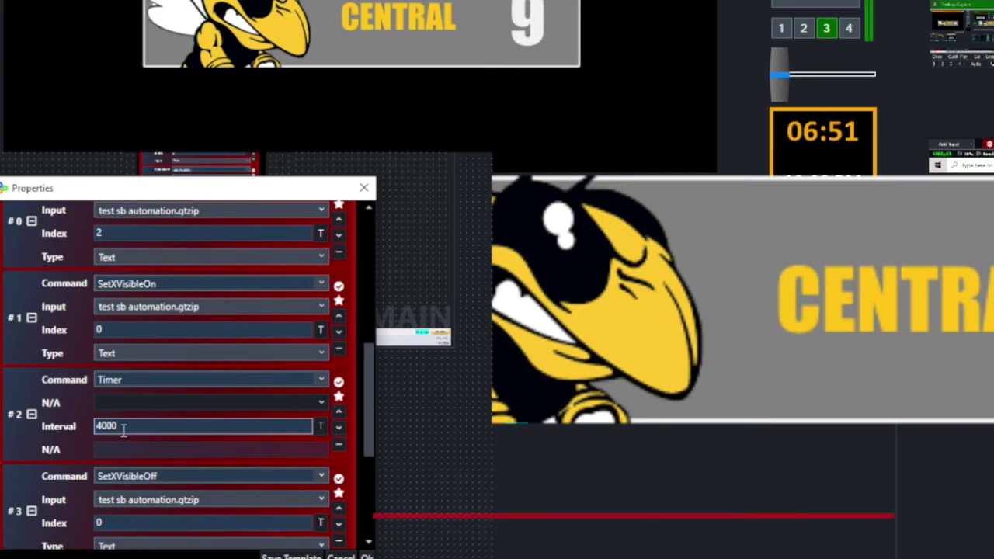
left_click_drag(369, 360, 366, 415)
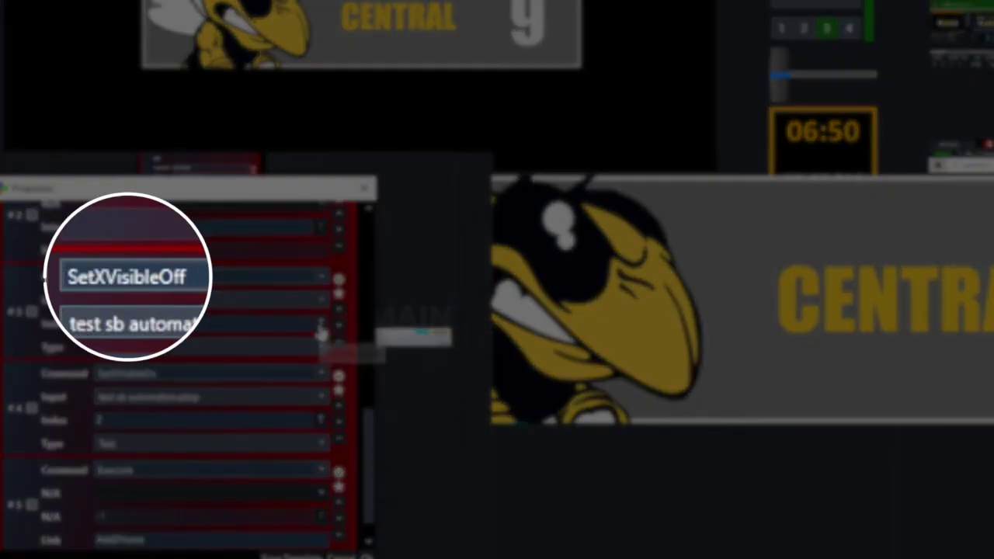
left_click(321, 325)
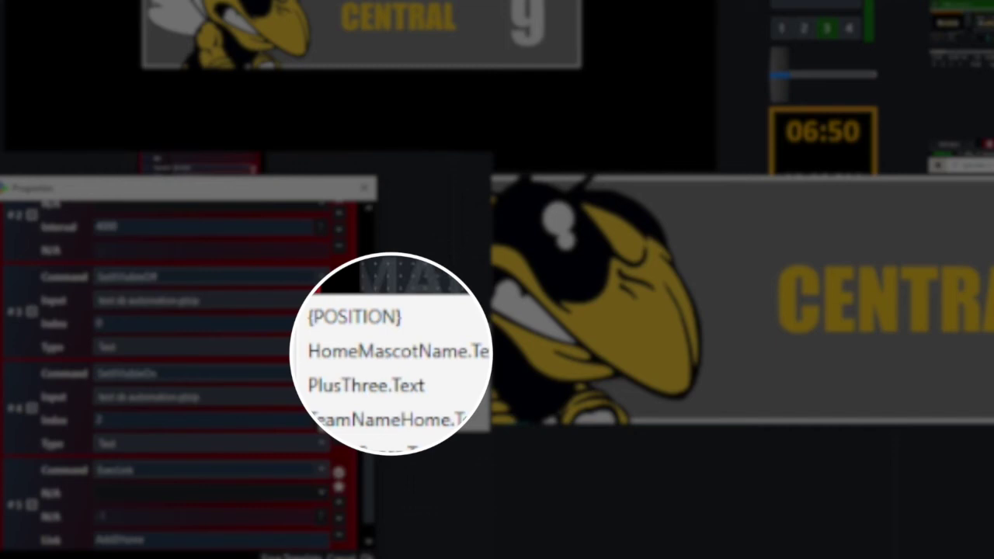
key("Escape")
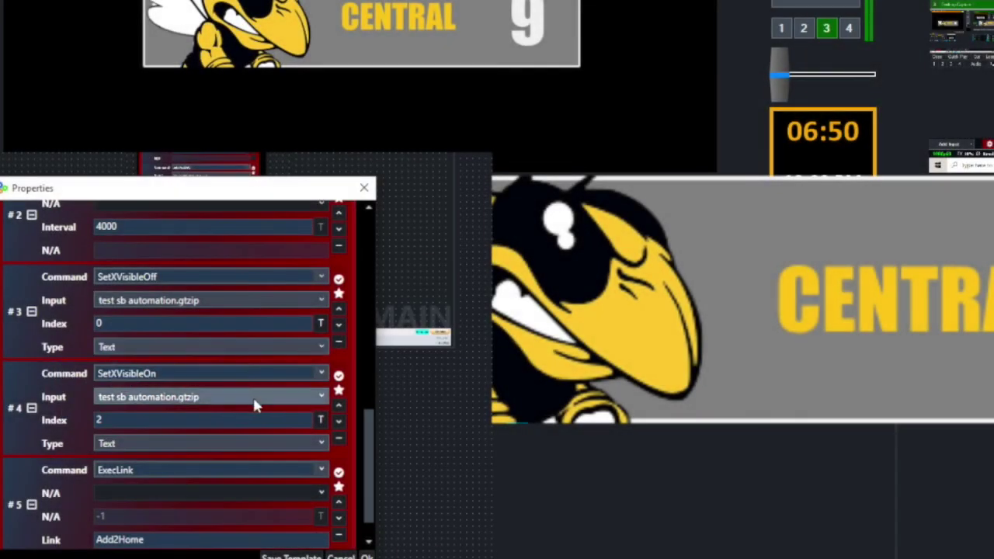
left_click(320, 420)
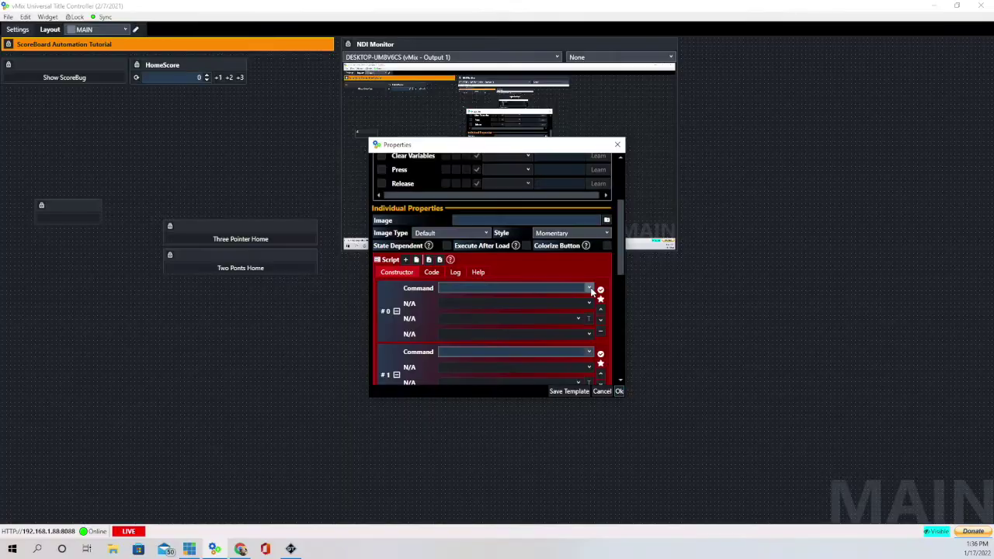
- Set script command #0 of the new unnamed button to SetXVisibleOff for test sb automation.gtzip, index 3 (HomeScore.Text), type Text
left_click(533, 288)
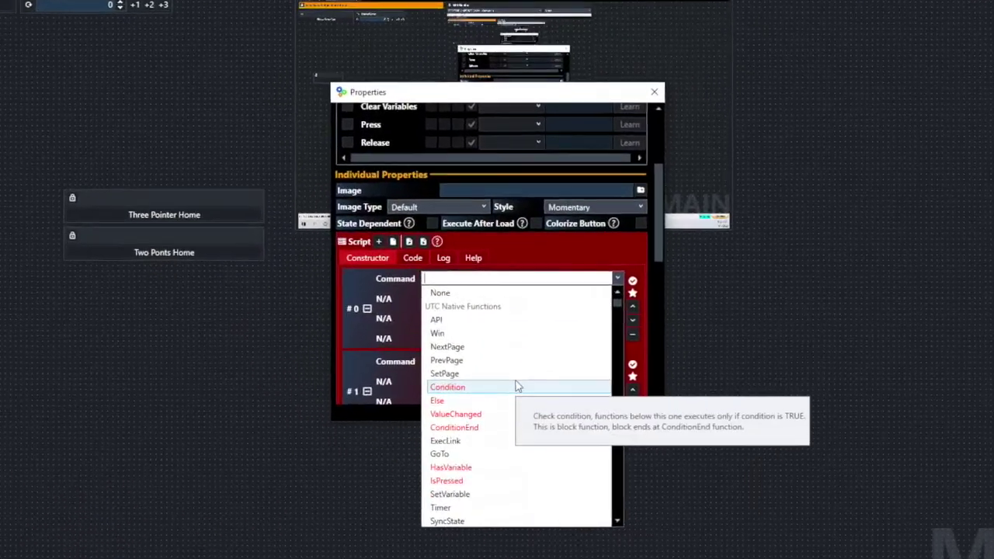
scroll(518, 386, "down", 20)
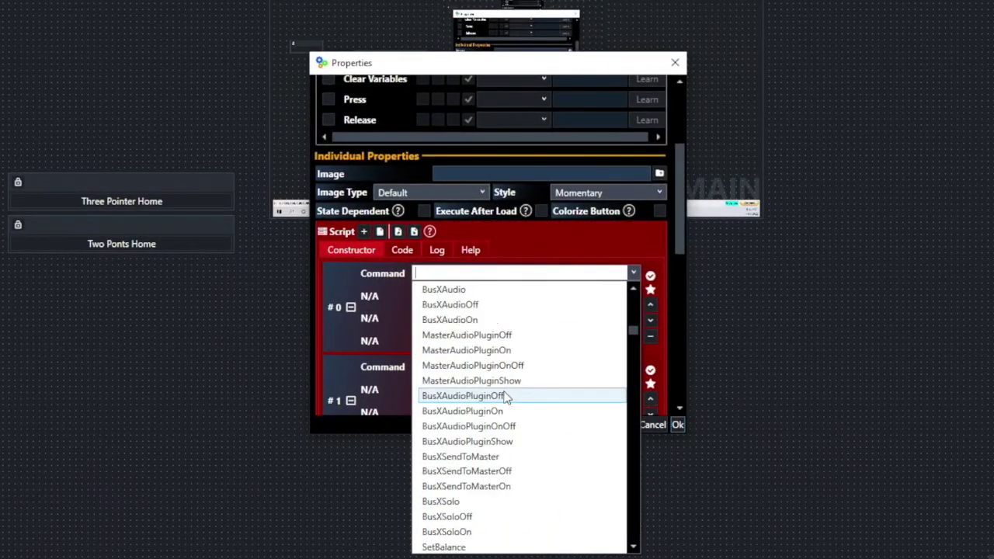
scroll(506, 396, "down", 15)
scroll(506, 397, "down", 10)
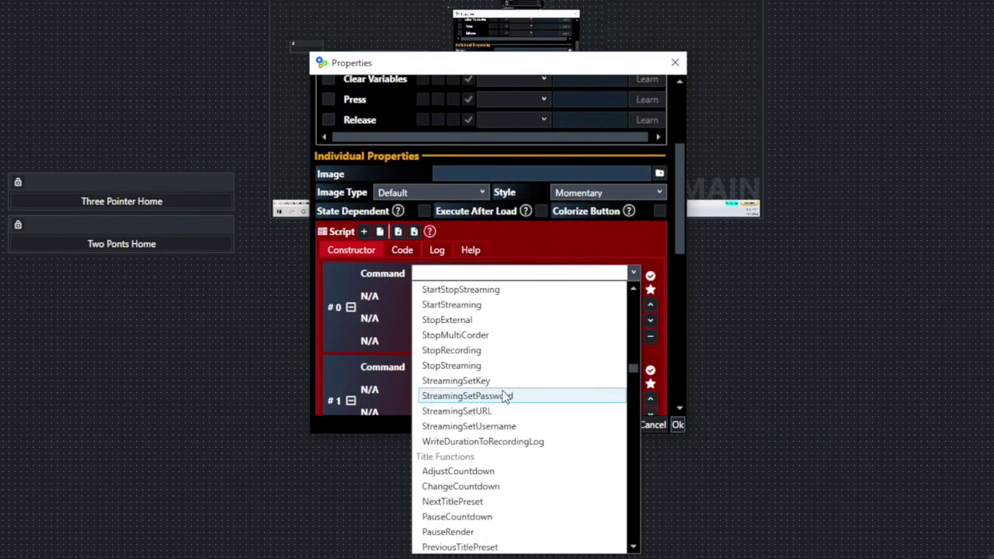
scroll(507, 396, "down", 3)
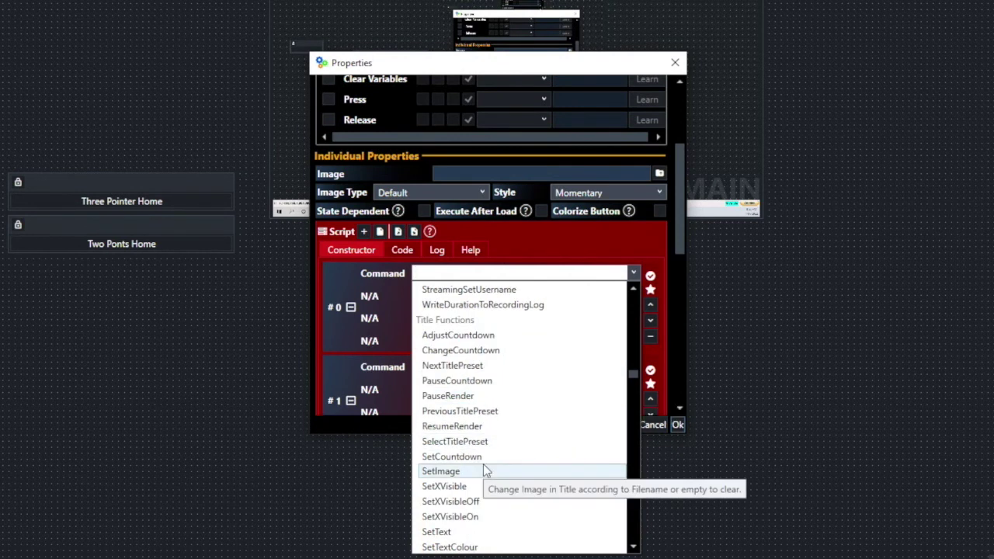
left_click(462, 501)
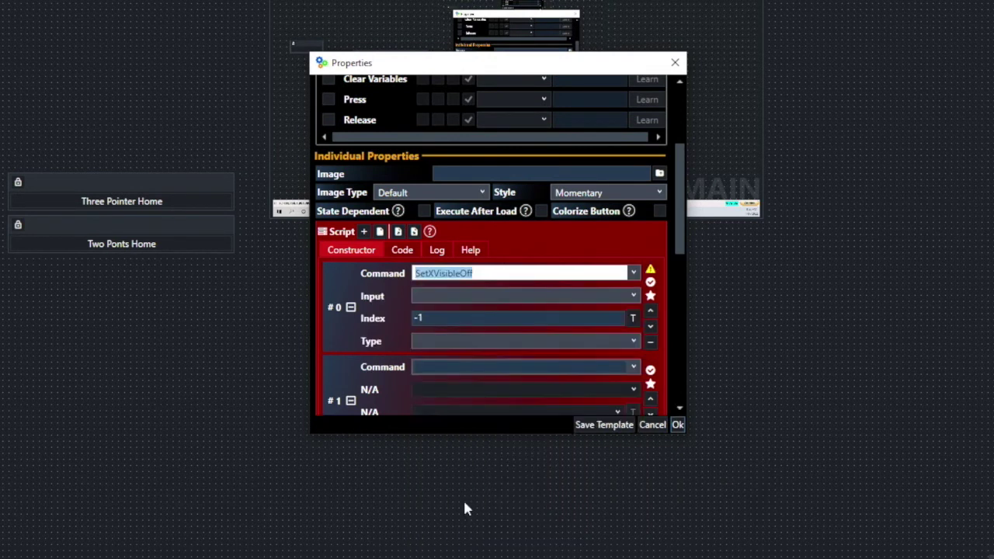
left_click(635, 298)
left_click(533, 464)
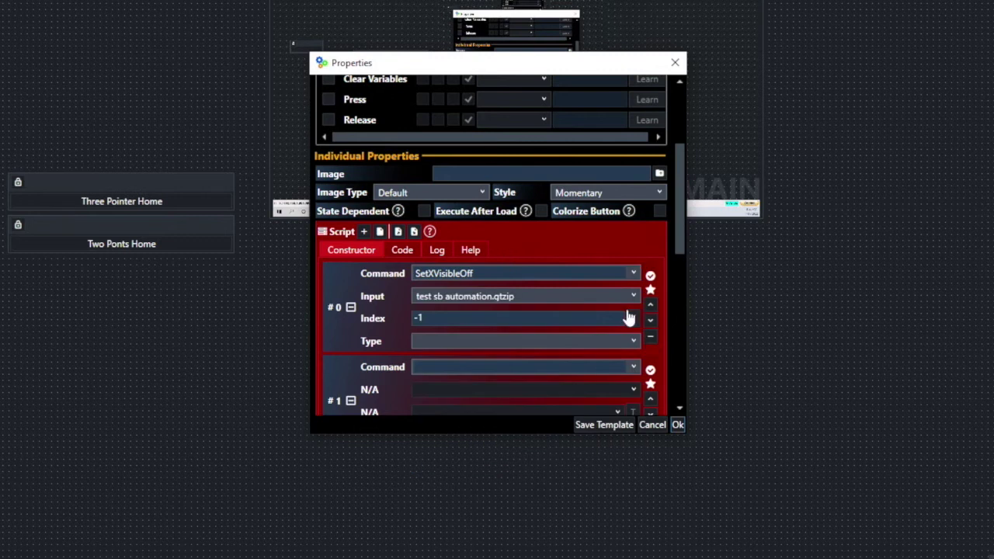
left_click(635, 319)
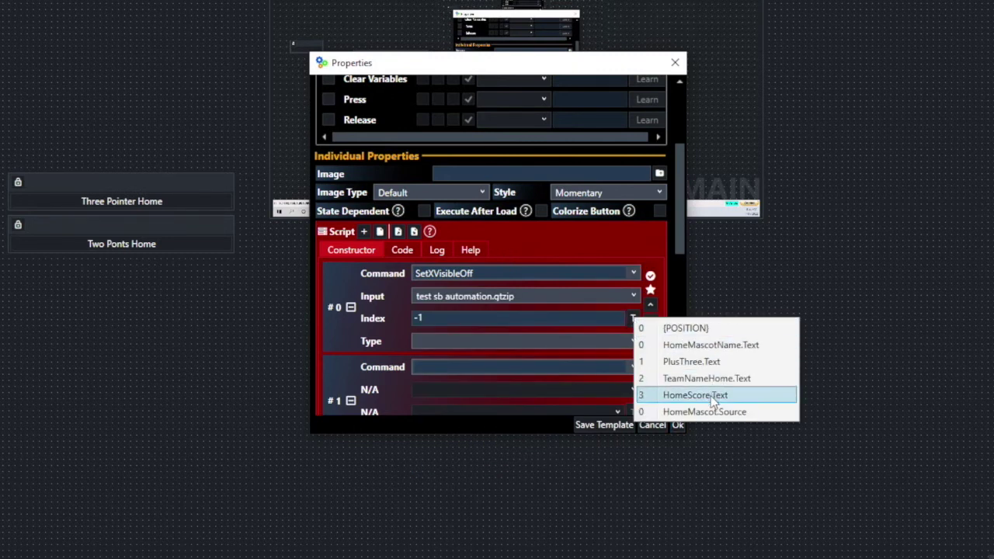
left_click(642, 395)
left_click(634, 342)
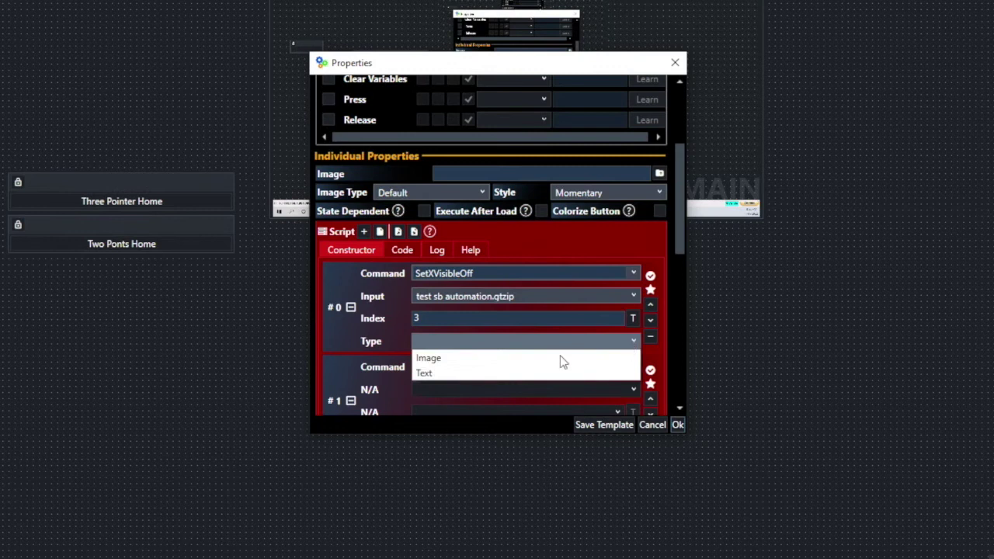
left_click(456, 374)
- Set script command #1 to SetXVisibleOn for test sb automation.gtzip, index 1 (PlusThree.Text), type Text
scroll(672, 242, "down", 3)
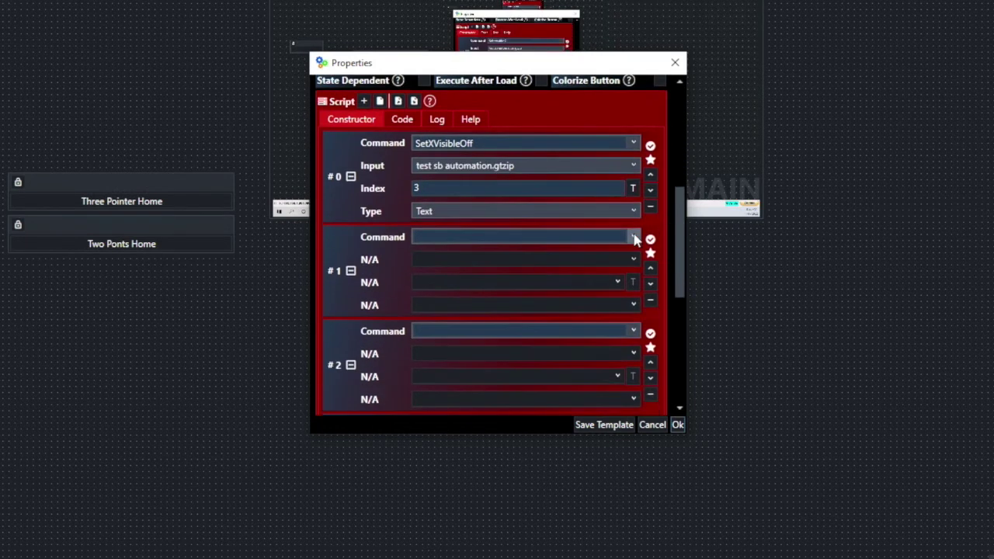
left_click(635, 237)
scroll(438, 415, "down", 3)
scroll(439, 417, "down", 20)
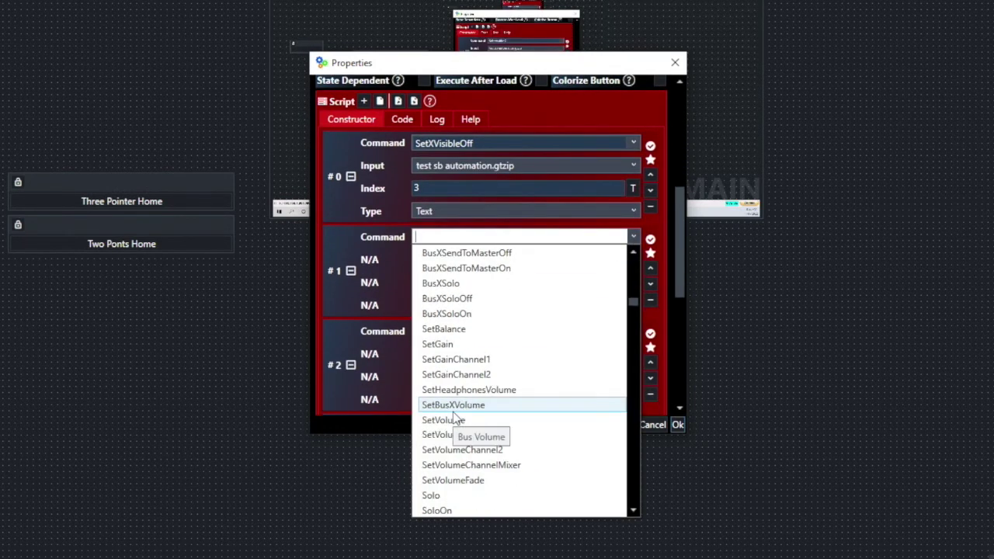
scroll(454, 418, "down", 13)
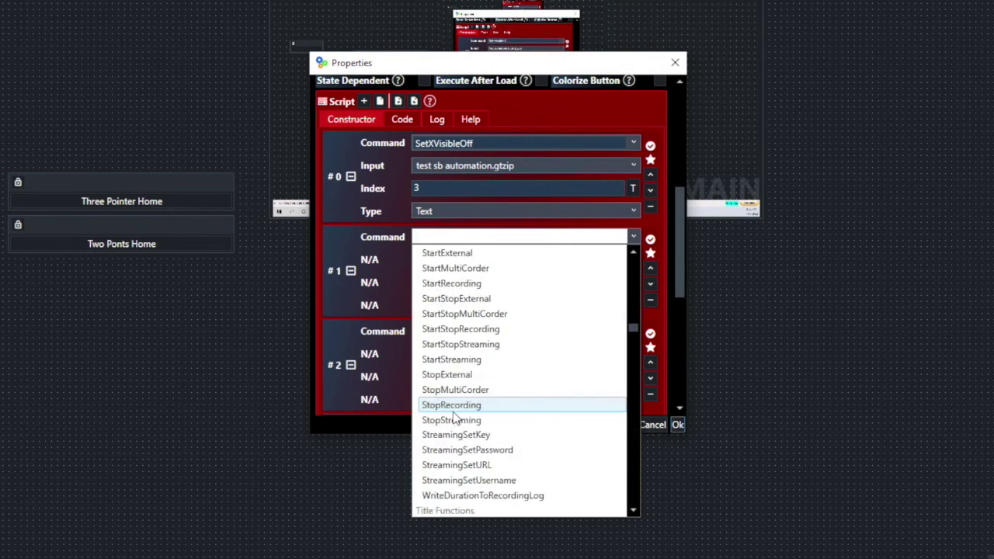
left_click(450, 480)
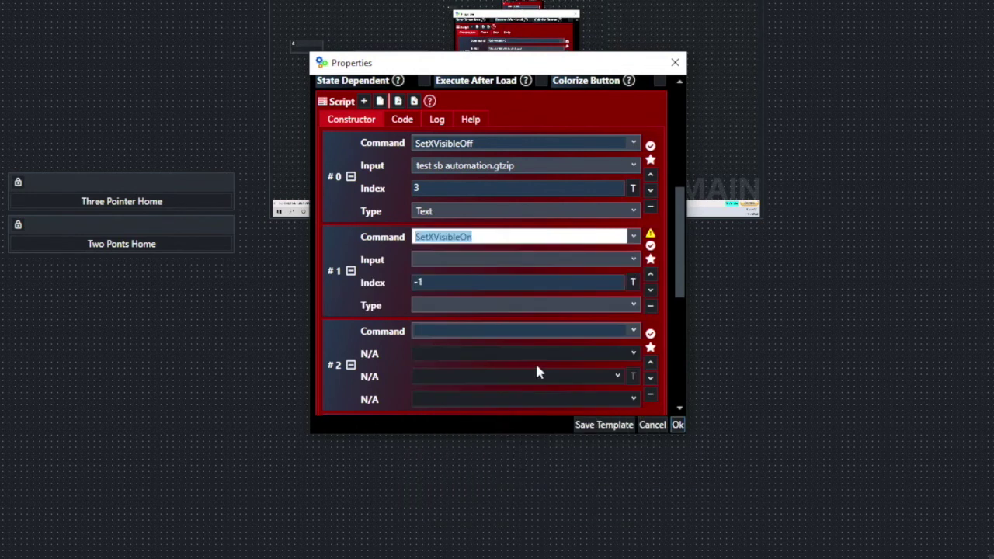
left_click(634, 260)
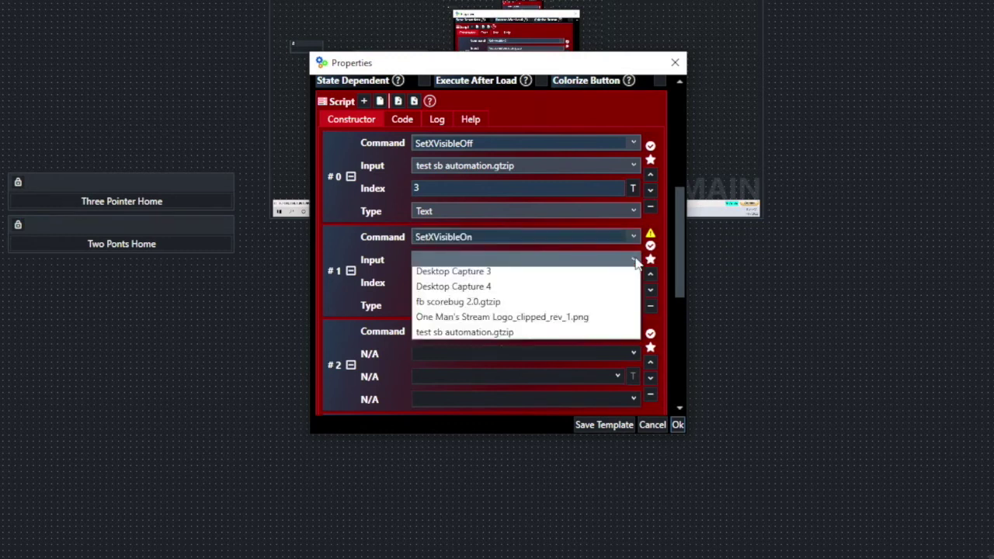
left_click(510, 424)
left_click(633, 283)
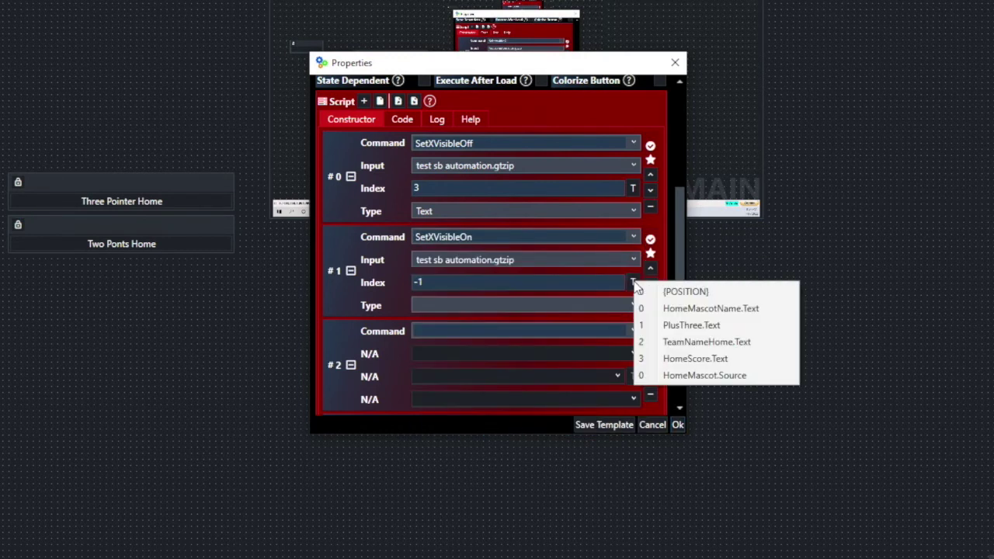
left_click(684, 326)
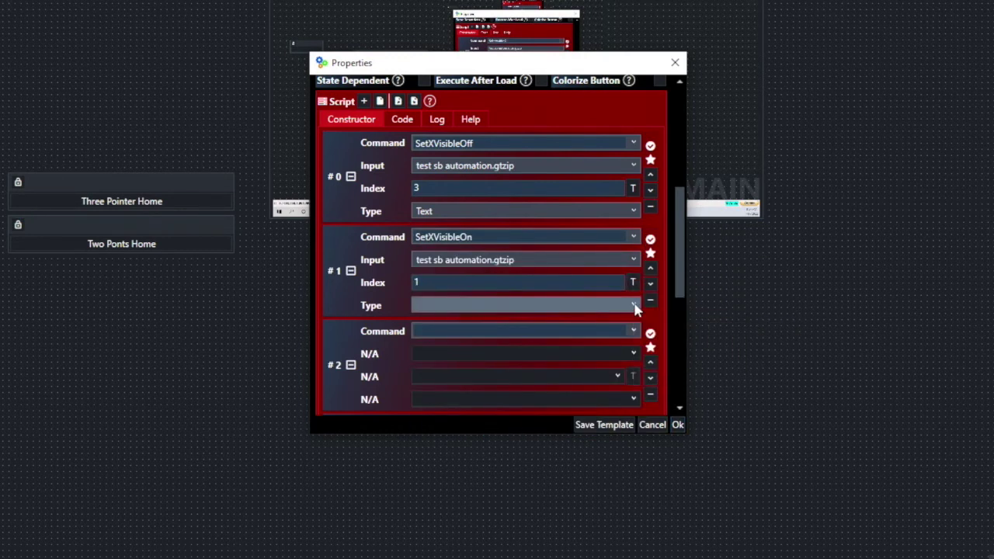
left_click(635, 306)
left_click(536, 336)
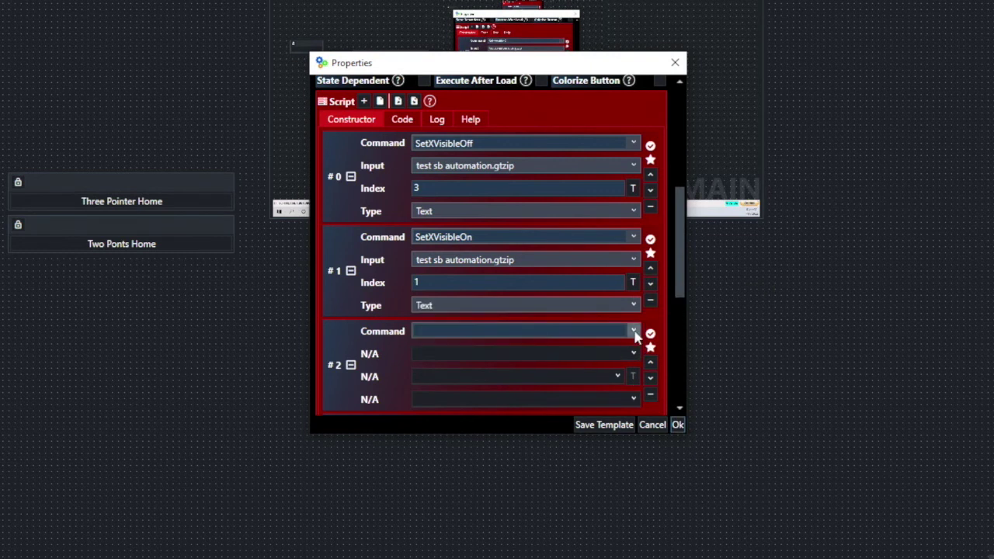
- Set script command #2 to Timer with an interval of 2000
left_click(634, 332)
type("Timer")
key("Return")
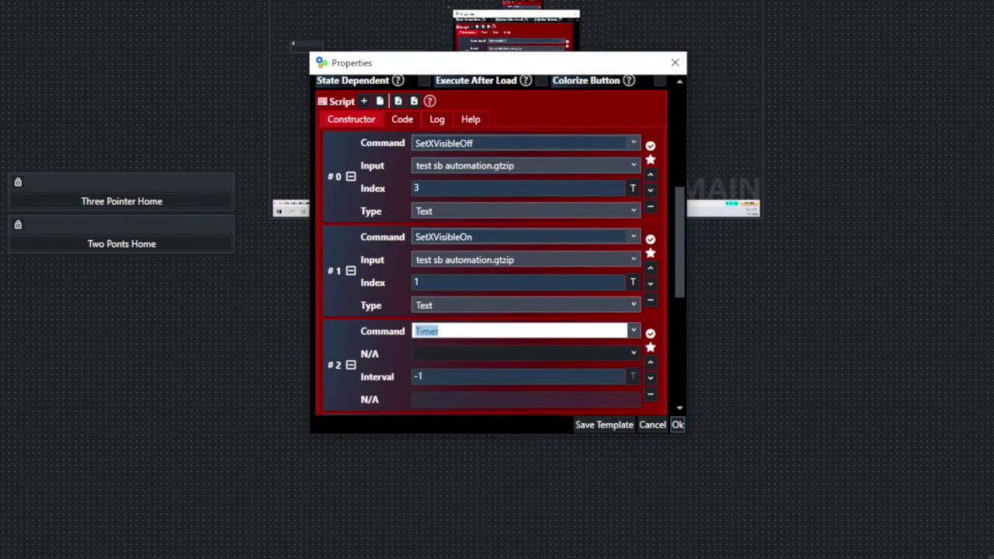
left_click(440, 377)
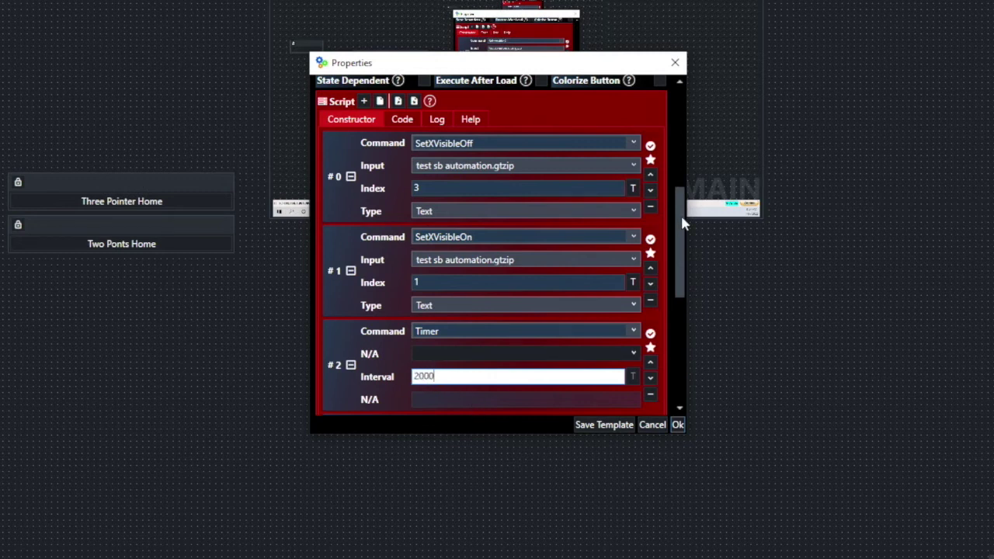
- Set script command #3 to SetXVisibleOff for test sb automation.gtzip, index 1 (PlusThree.Text), type Text
left_click_drag(681, 222, 666, 262)
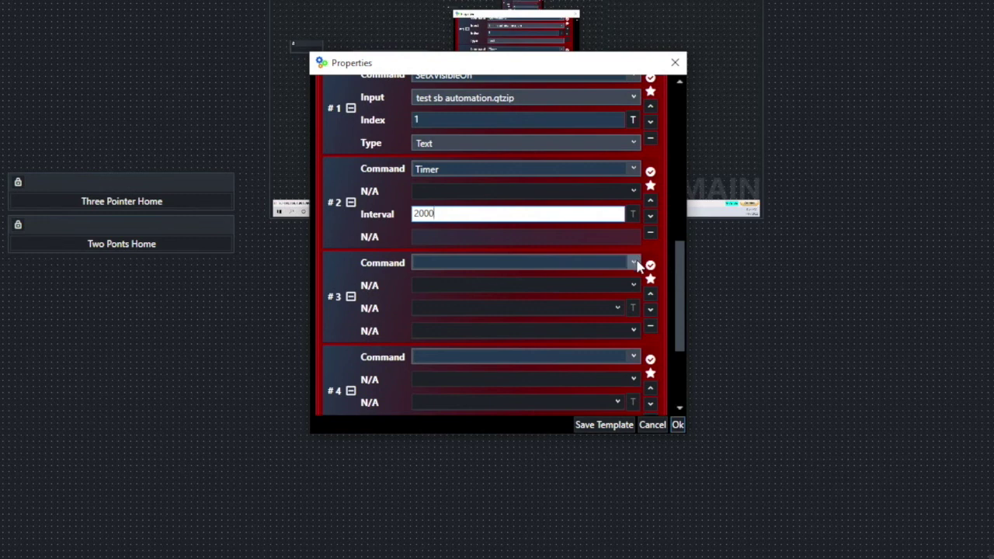
left_click(637, 265)
scroll(481, 401, "down", 7)
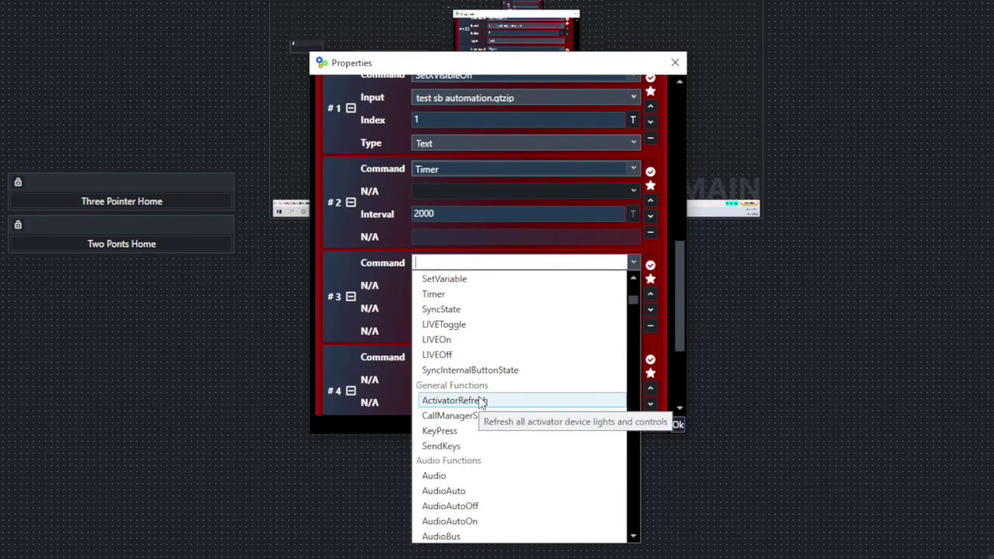
scroll(481, 401, "down", 20)
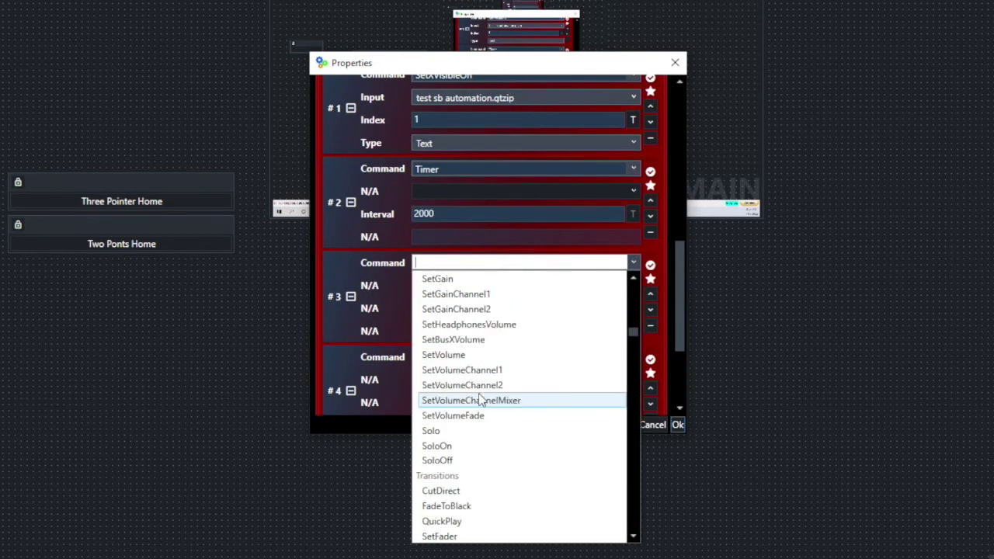
scroll(481, 400, "down", 14)
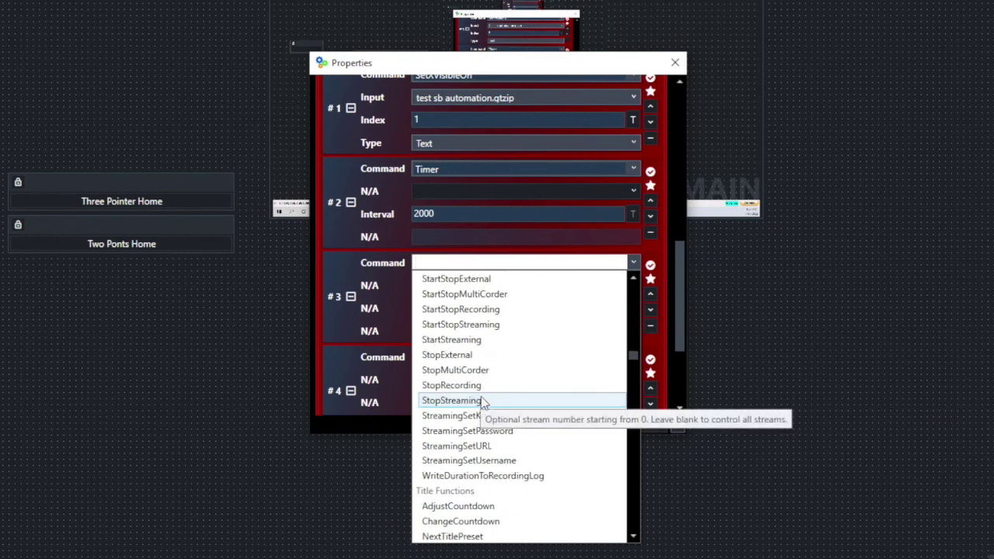
scroll(483, 400, "down", 4)
left_click(468, 490)
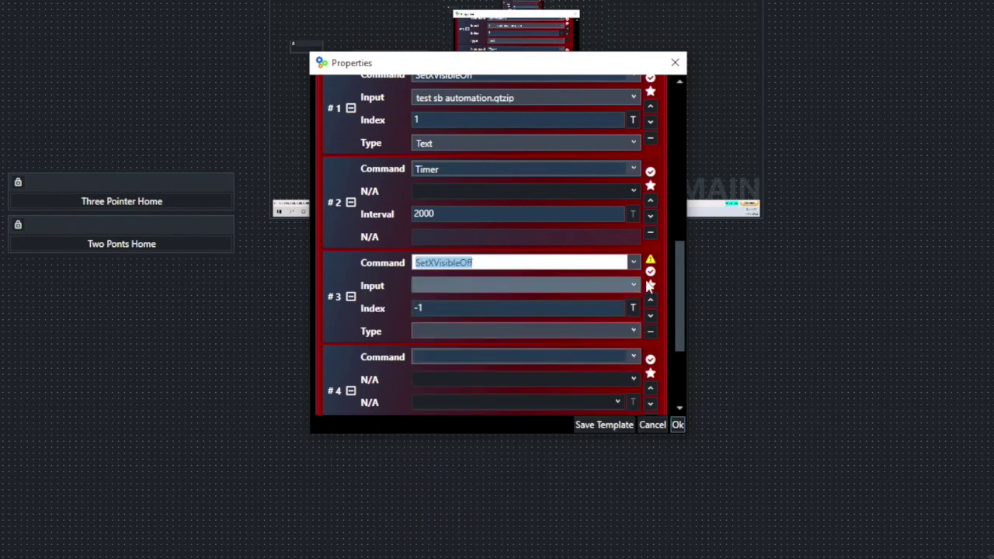
left_click(635, 287)
left_click(474, 458)
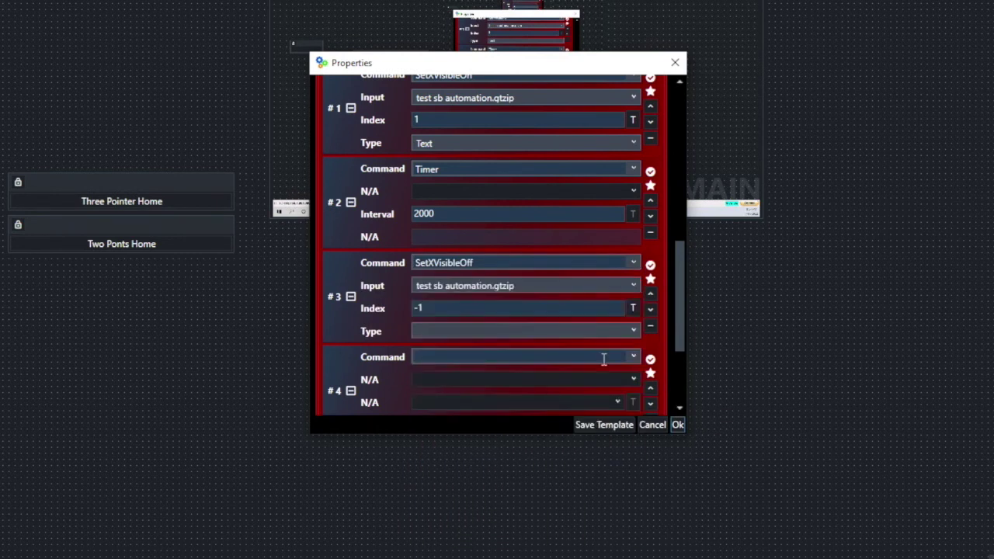
left_click(634, 310)
left_click(672, 348)
left_click(634, 334)
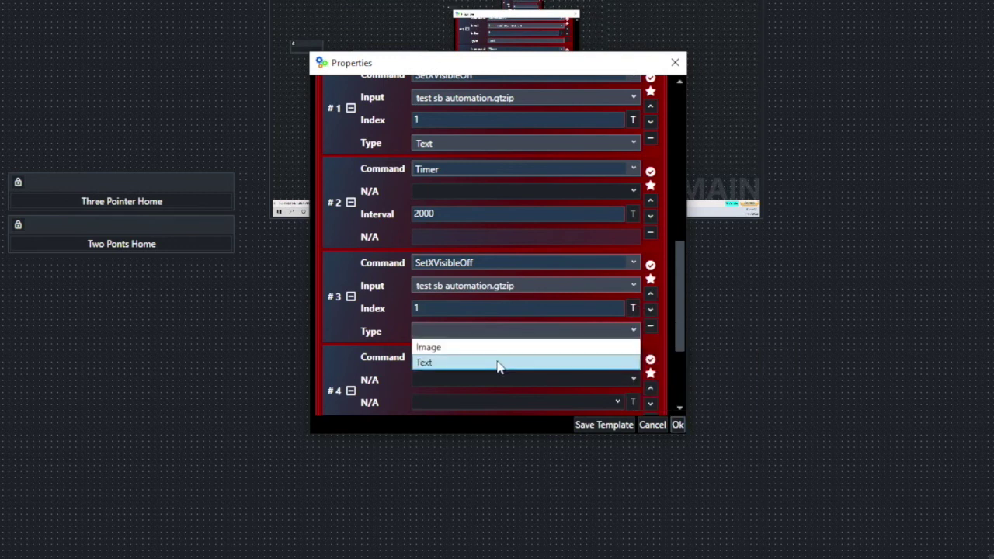
left_click(499, 363)
- Set script command #4 to SetXVisibleOn for test sb automation.gtzip, index 3 (HomeScore.Text), type Text, and accept the button's properties
scroll(679, 288, "down", 3)
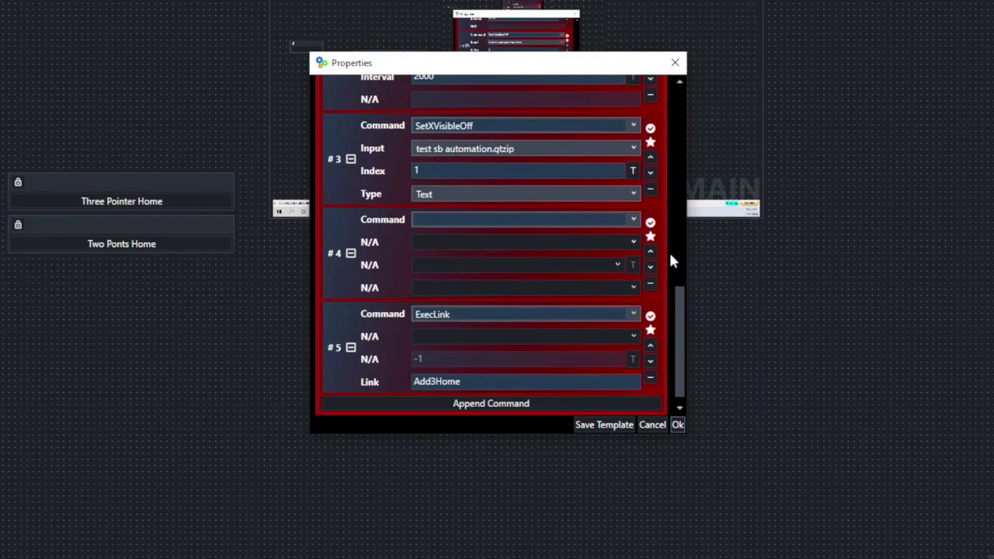
left_click(633, 222)
scroll(543, 393, "down", 9)
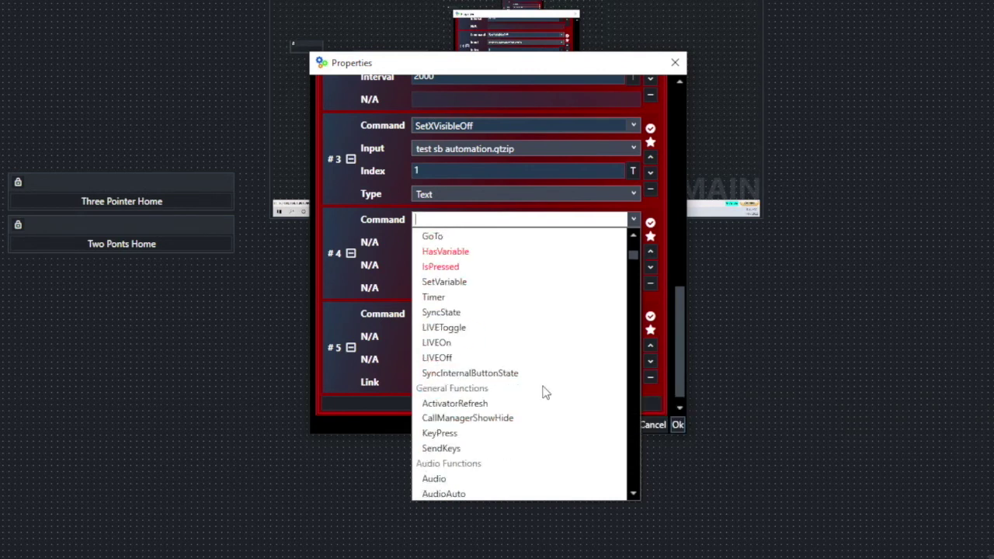
scroll(491, 399, "down", 20)
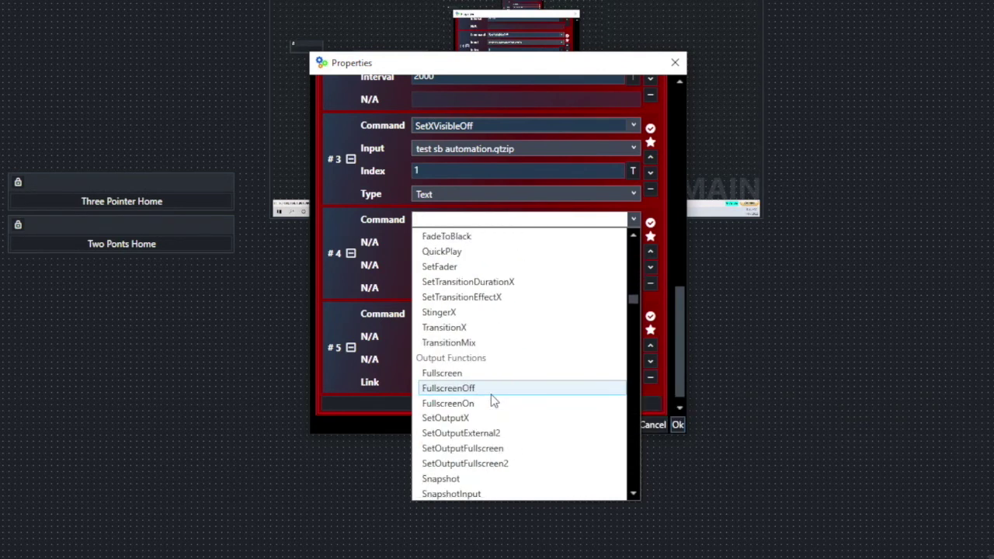
scroll(492, 399, "down", 8)
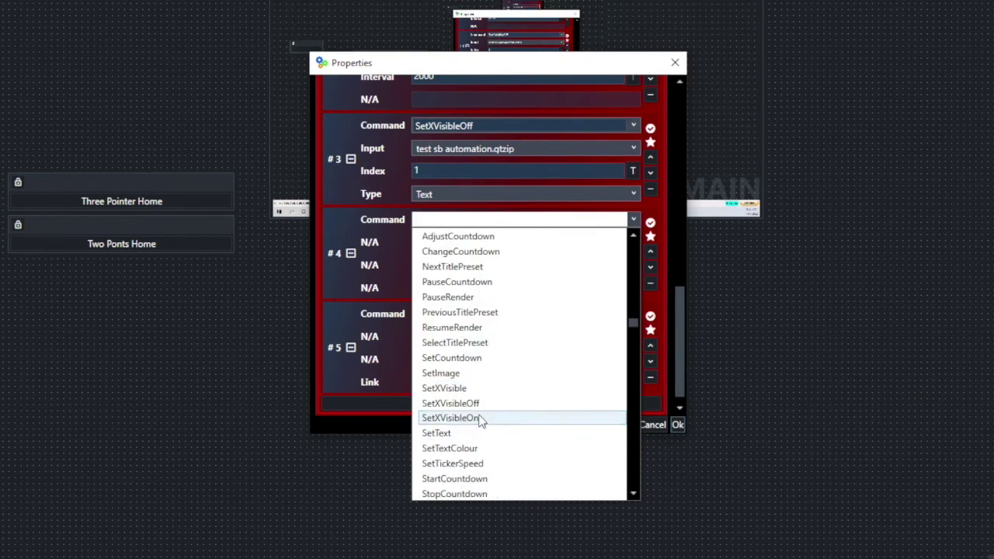
left_click(479, 417)
left_click(632, 242)
left_click(517, 409)
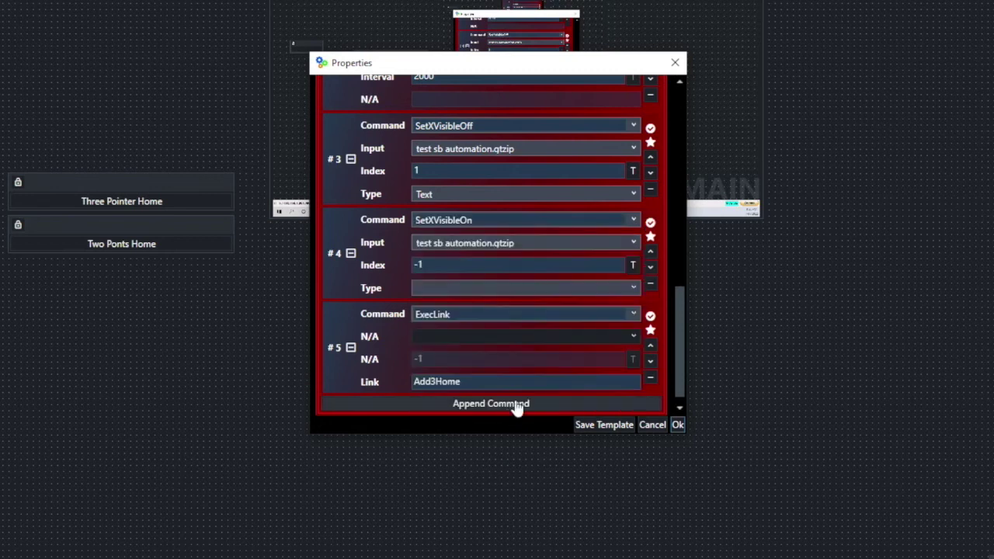
left_click(632, 266)
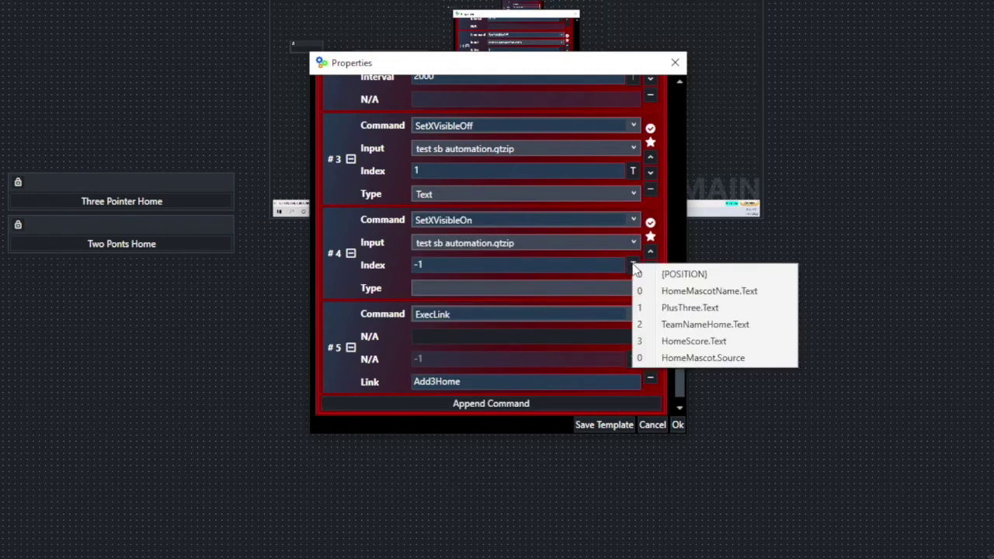
left_click(688, 341)
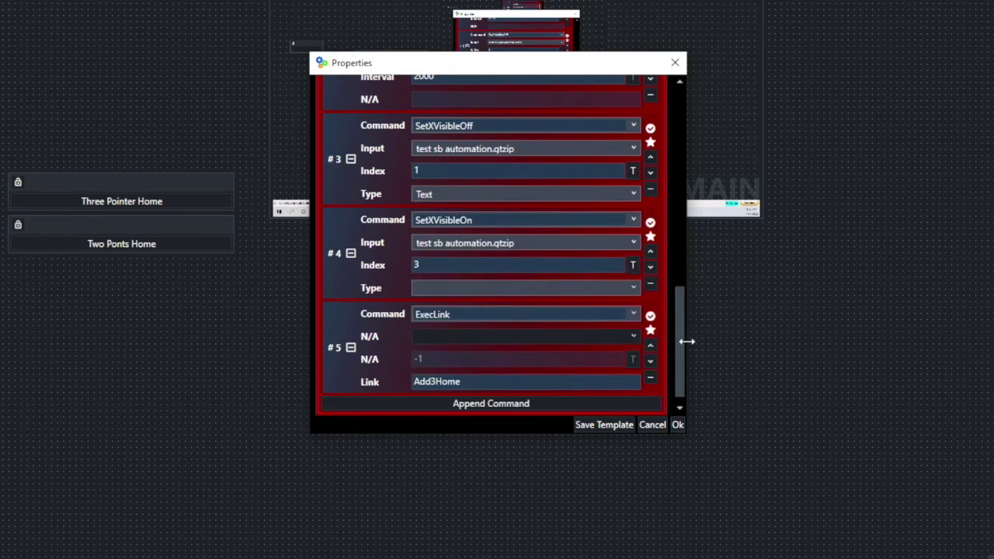
left_click(635, 288)
left_click(548, 321)
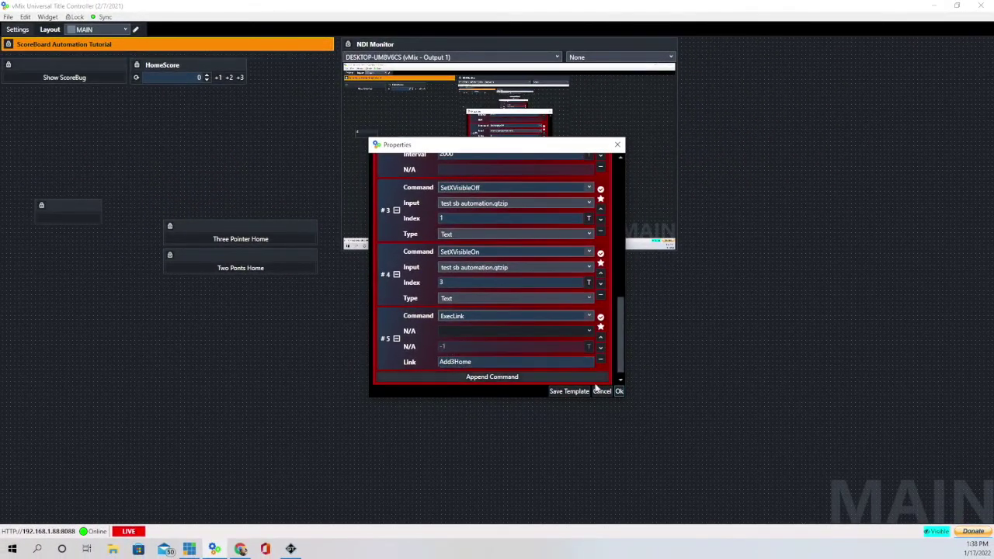
left_click(619, 391)
- Check the +2 and +3 hotkey links of the HomeScore widget and review the Three Pointer button's properties
left_click(229, 66)
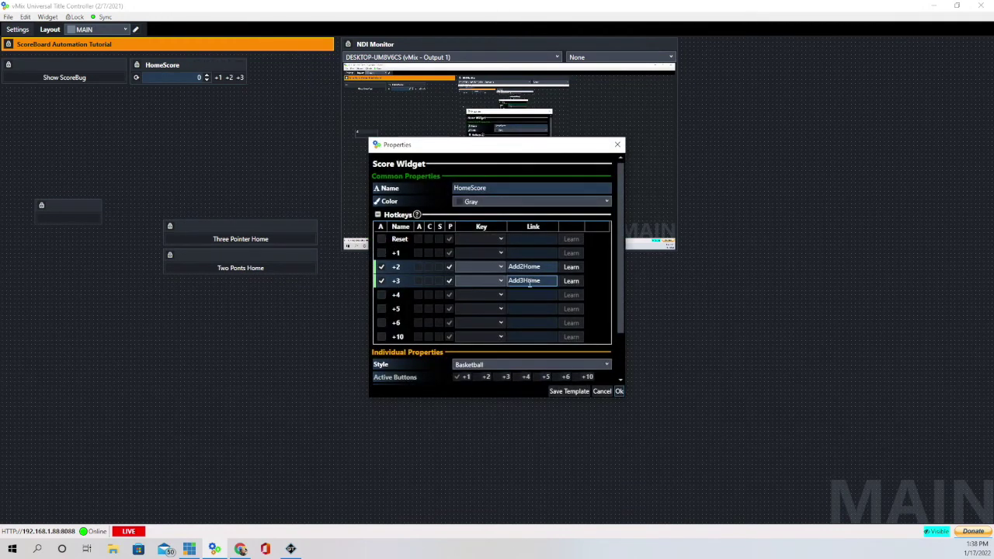
left_click(619, 391)
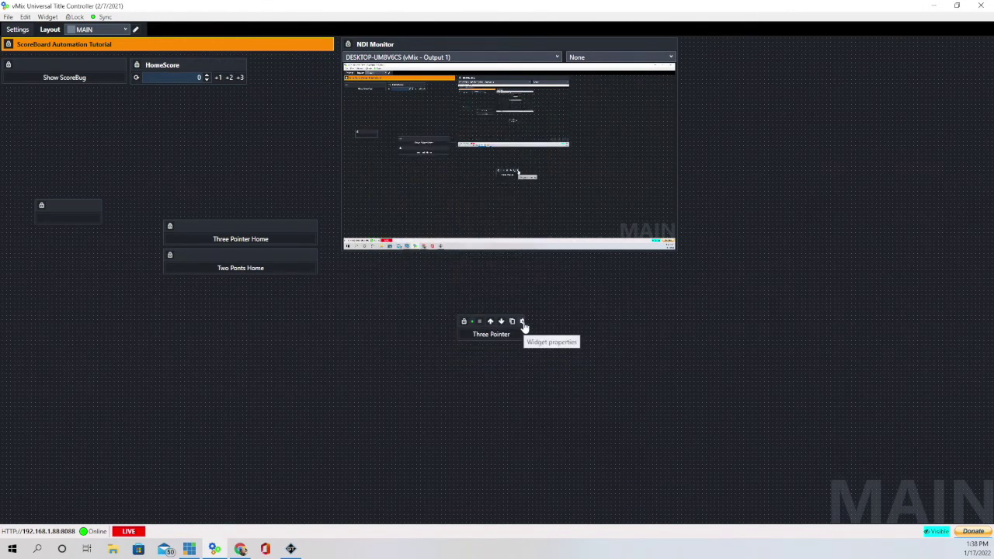
left_click(522, 321)
scroll(552, 306, "down", 10)
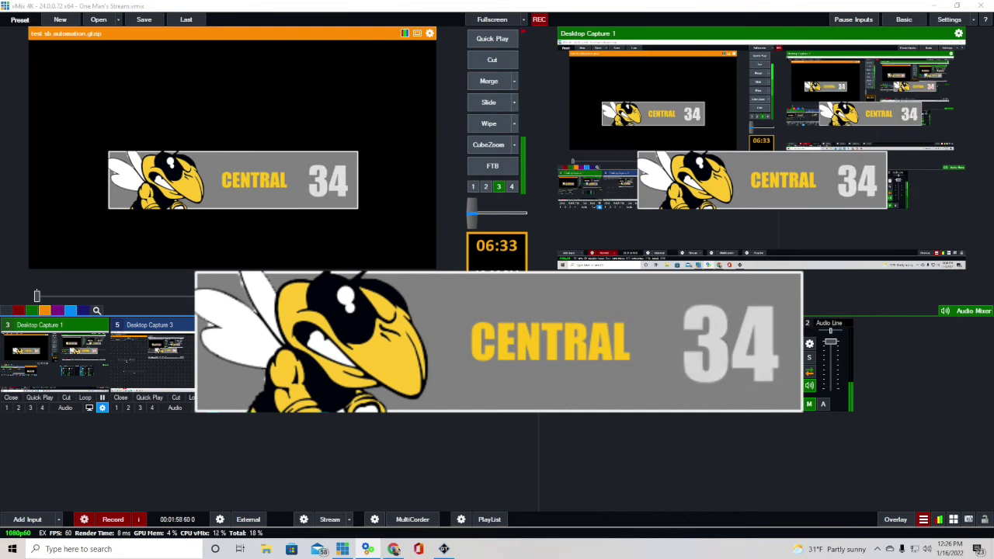
- Switch to GT Designer and apply a Glow Medium shadow to the PlusThree text object
left_click(446, 549)
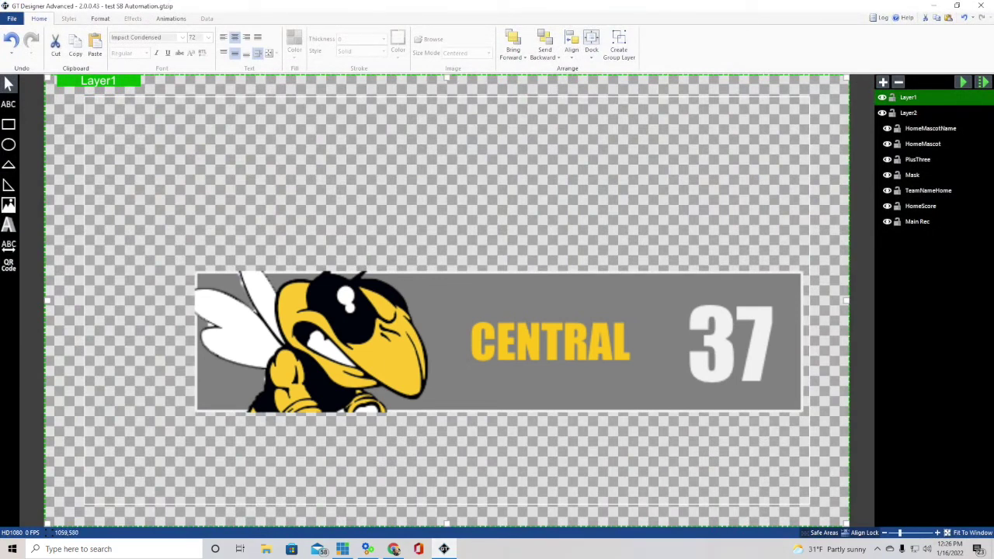
left_click(913, 157)
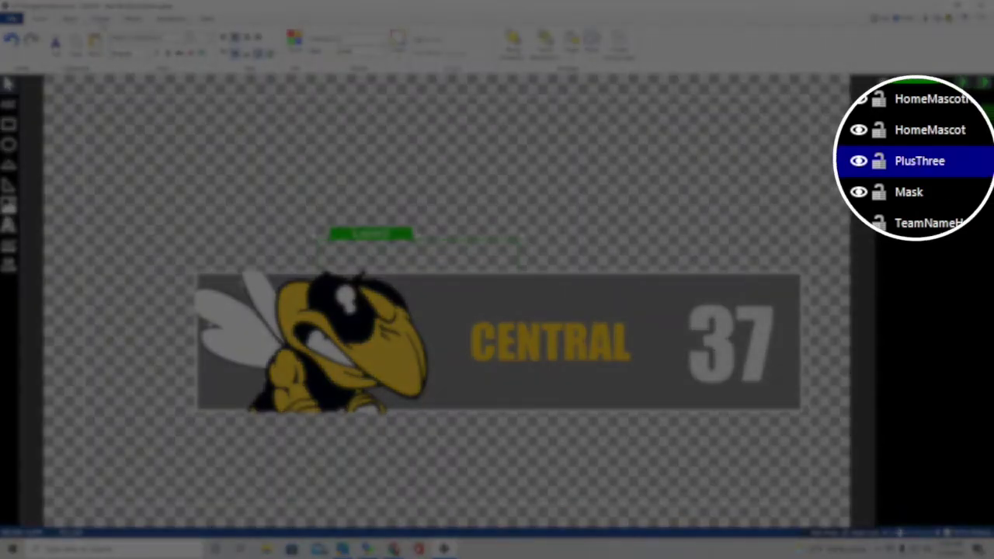
left_click(133, 19)
left_click(142, 48)
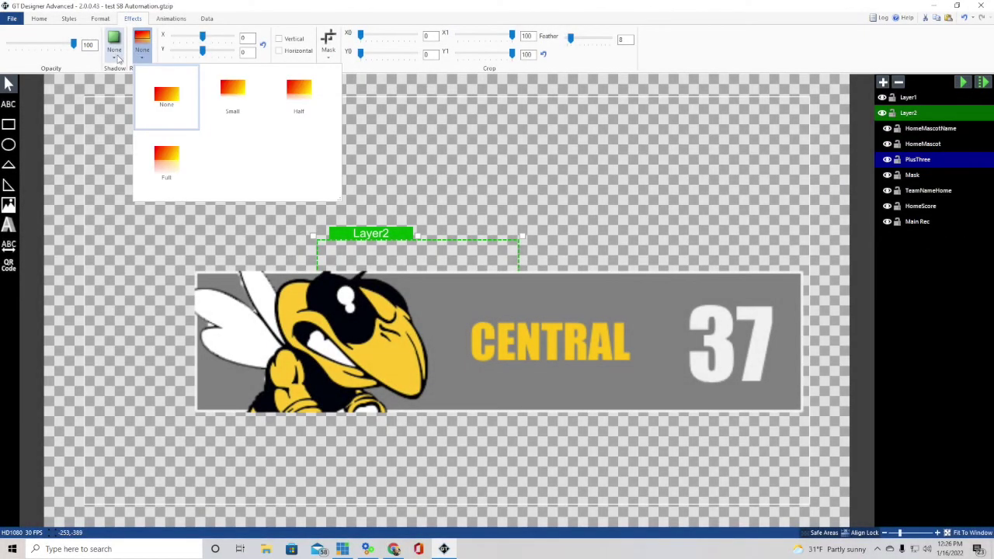
left_click(114, 55)
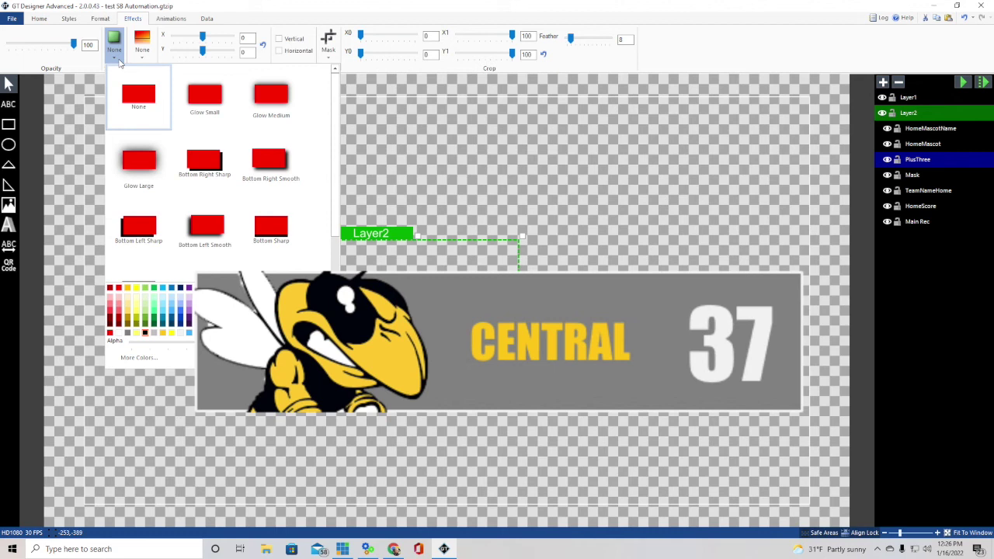
left_click(274, 95)
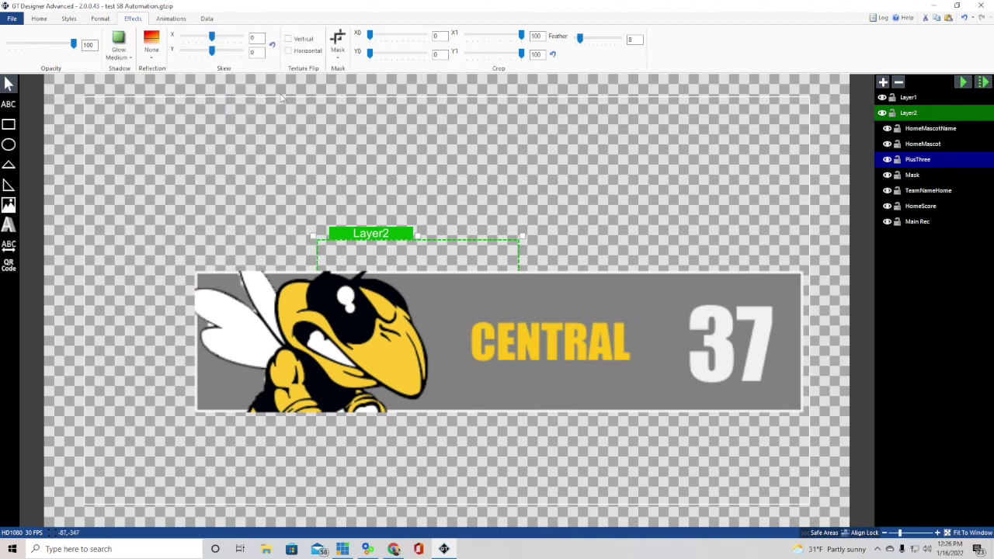
- Save the edited scoreboard title and minimize GT Designer to return to vMix
left_click(10, 17)
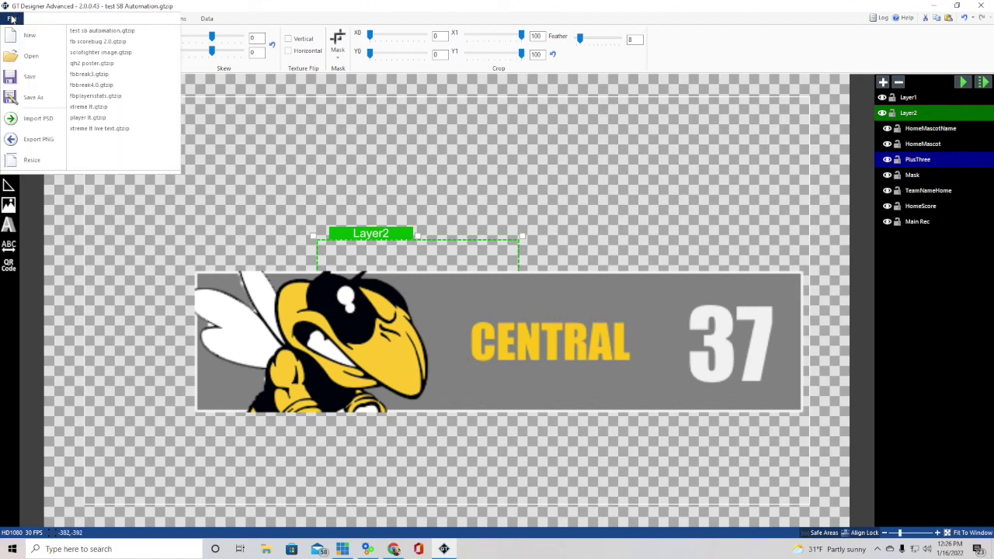
left_click(31, 78)
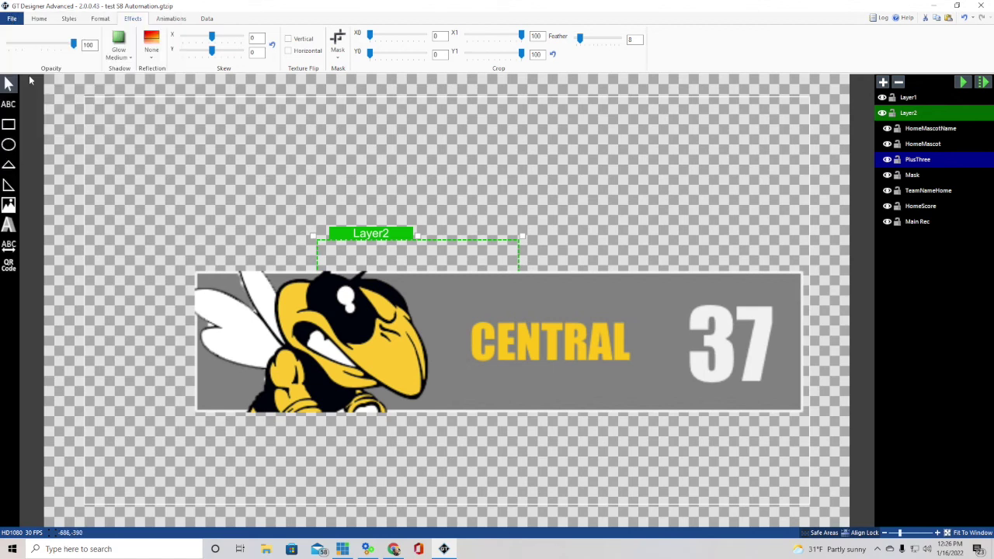
left_click(931, 6)
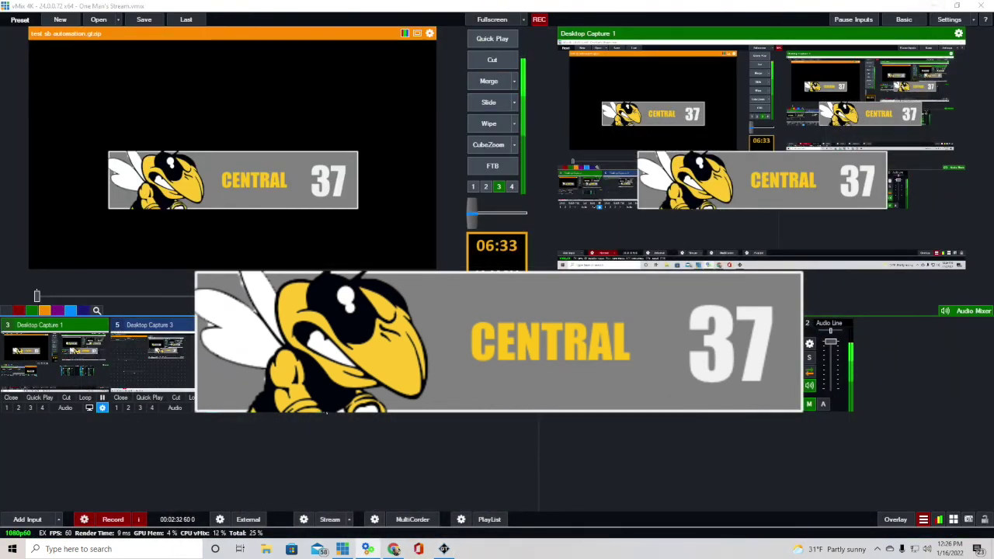
- Reload the saved test sb automation title into its existing vMix input by changing the input's source, and close the input settings
left_click(429, 34)
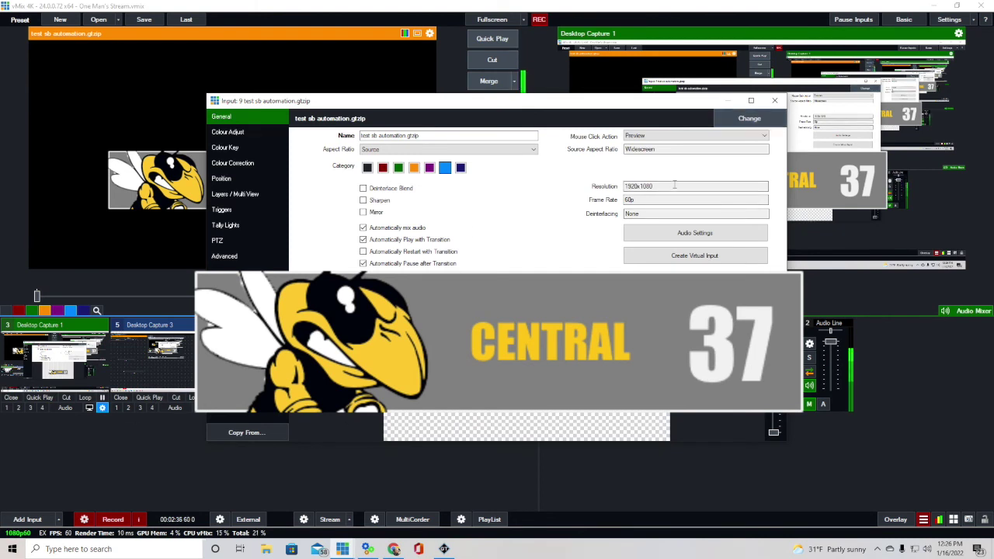
left_click(775, 100)
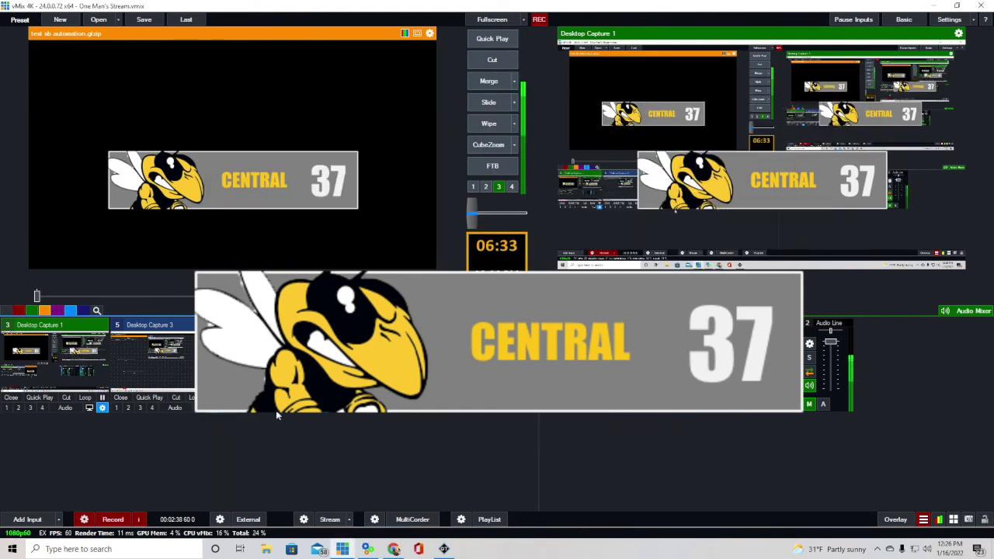
left_click(325, 416)
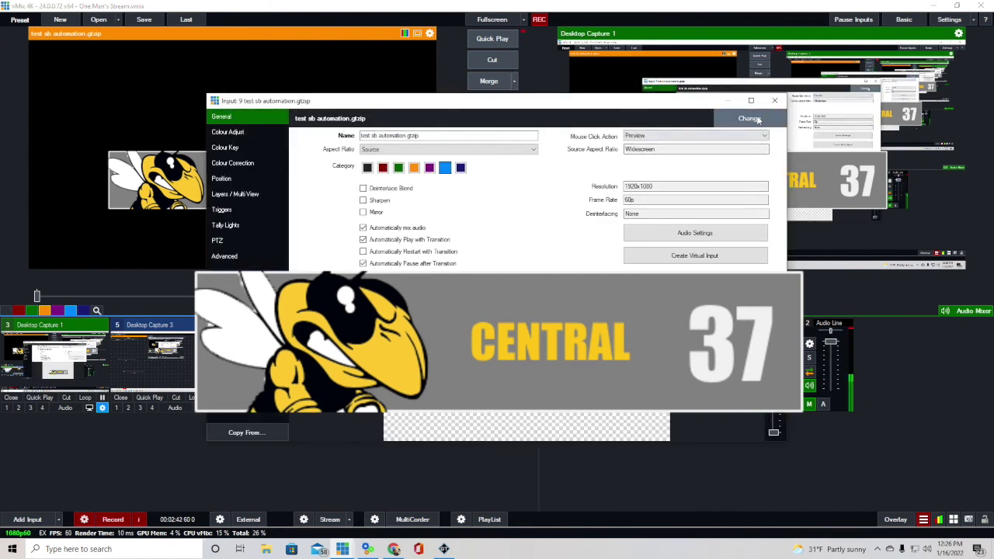
left_click(748, 118)
left_click(748, 118)
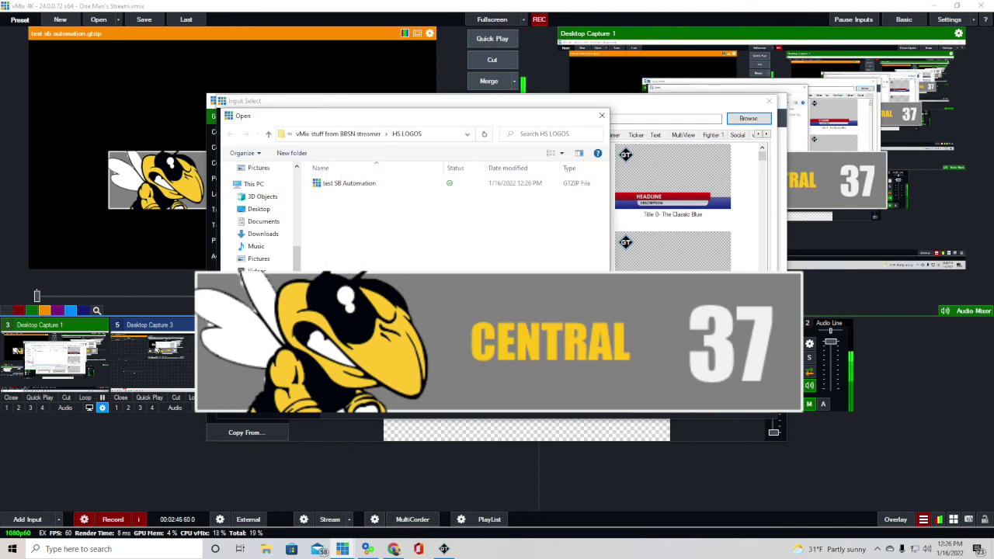
double_click(348, 184)
left_click(394, 185)
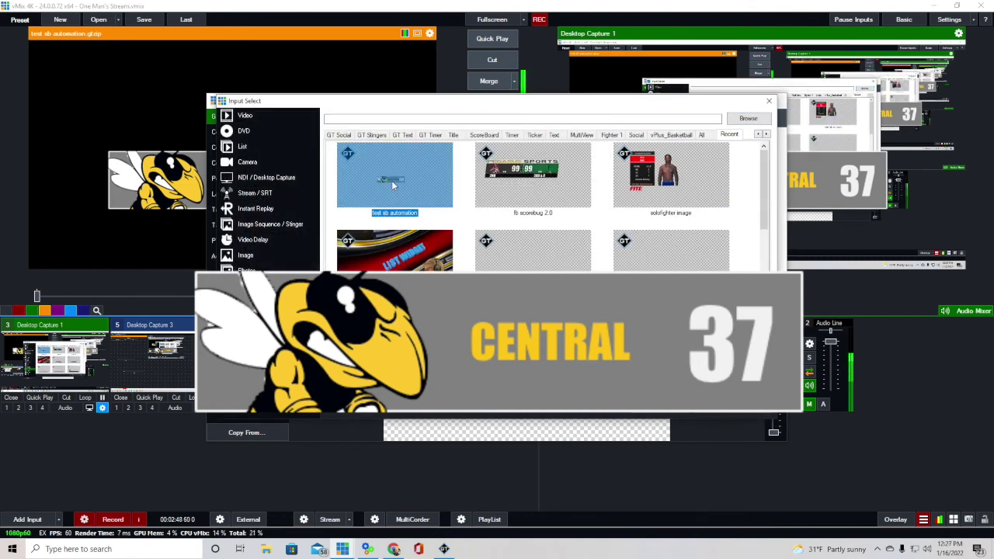
key("Return")
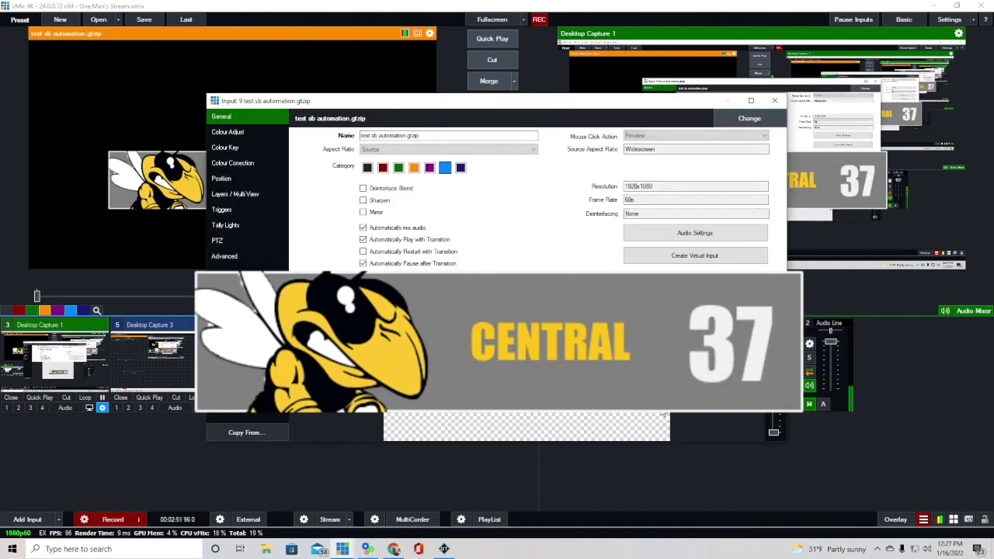
left_click(774, 100)
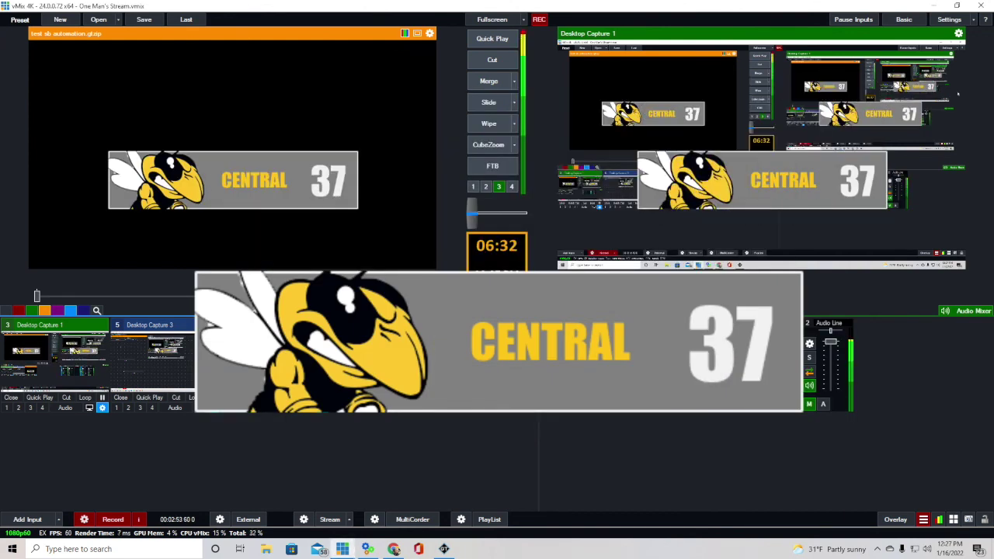